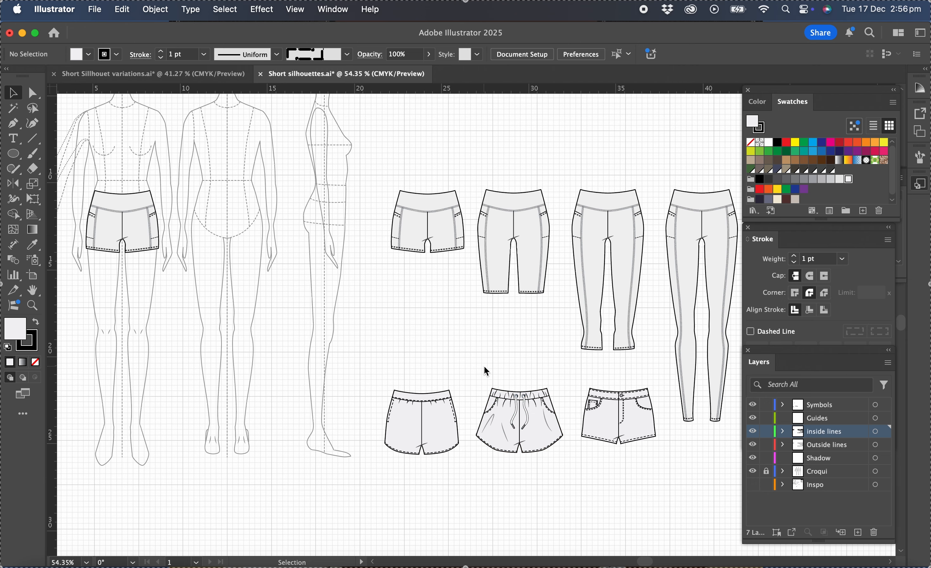
# In the Short Sillhouet variations document, hide and lock the Inside lines layer and make Outside lines the active layer
pyautogui.click(153, 74)
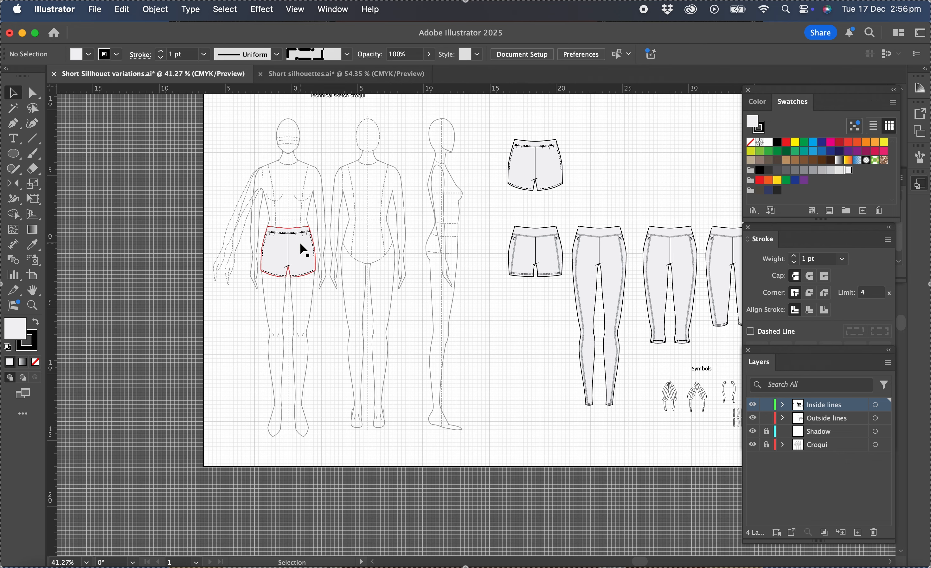
pyautogui.scroll(5, 303, 245)
pyautogui.scroll(2, 301, 245)
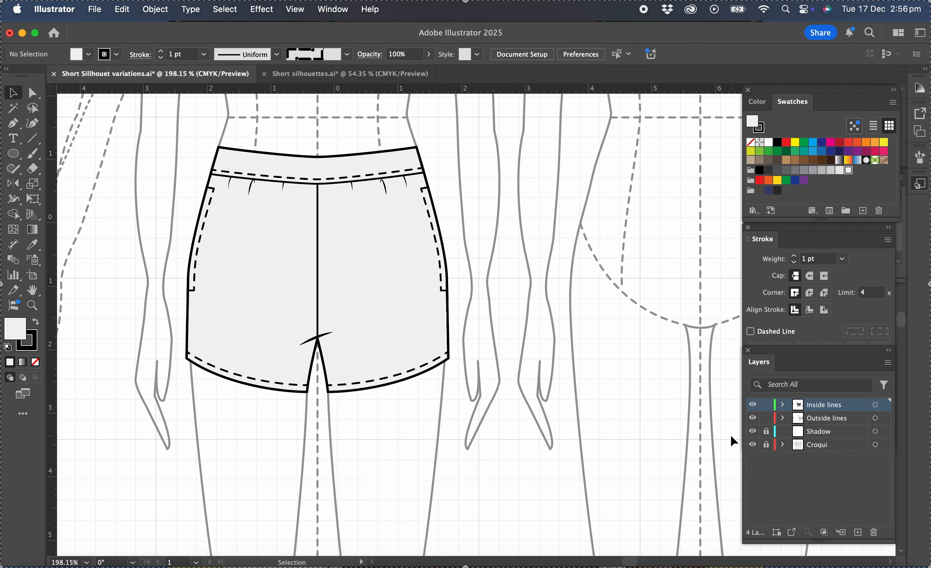
pyautogui.click(752, 406)
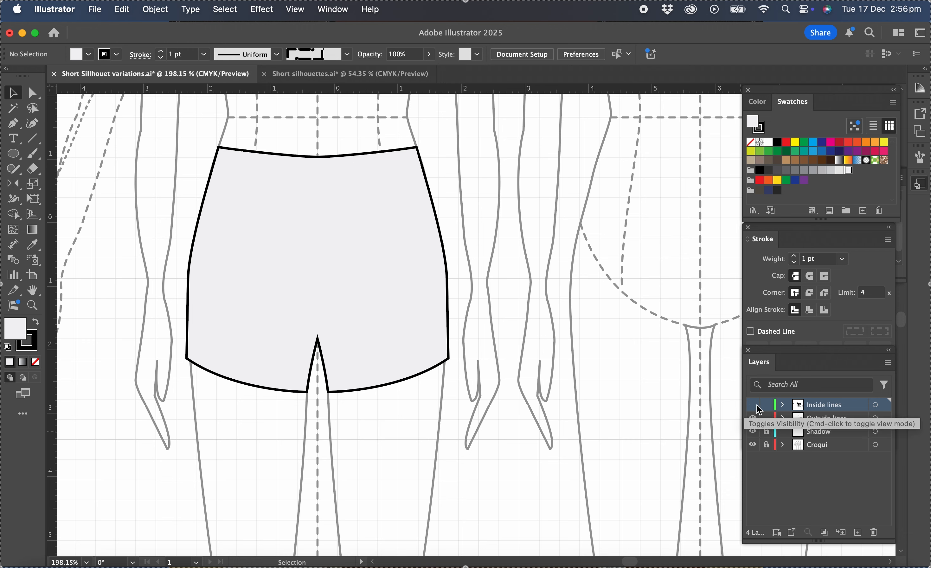
pyautogui.click(766, 406)
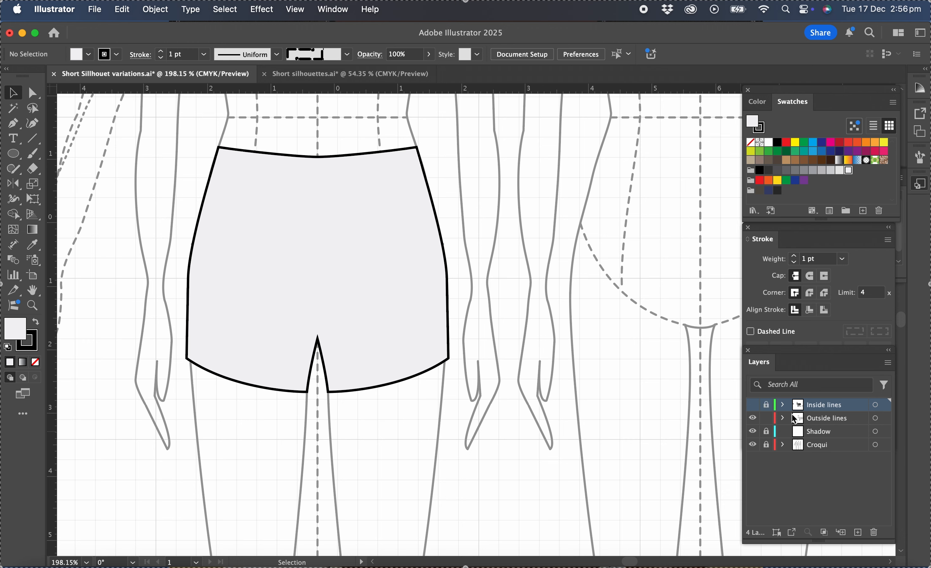
pyautogui.click(833, 419)
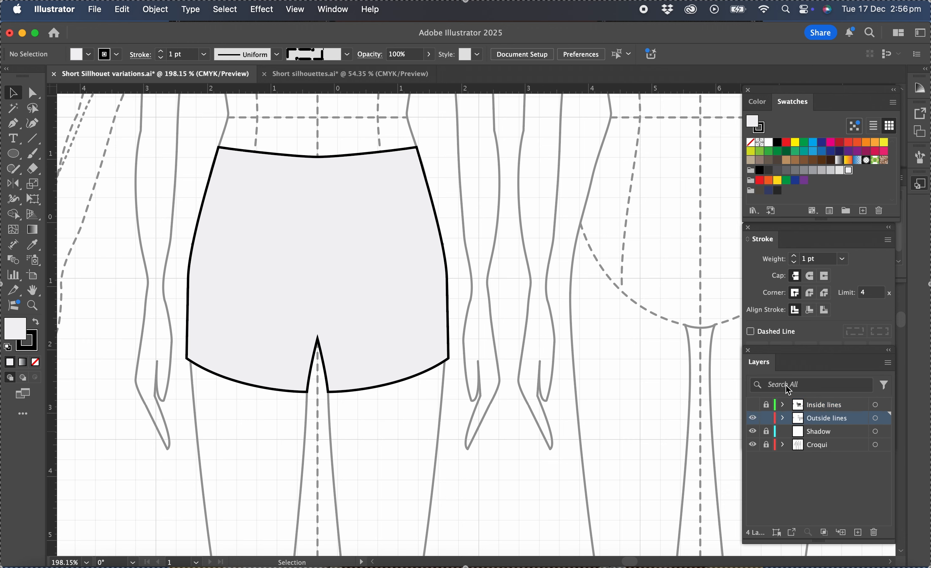
# Remove the fill from the shorts outline on the front croqui, keeping its black stroke
pyautogui.click(449, 347)
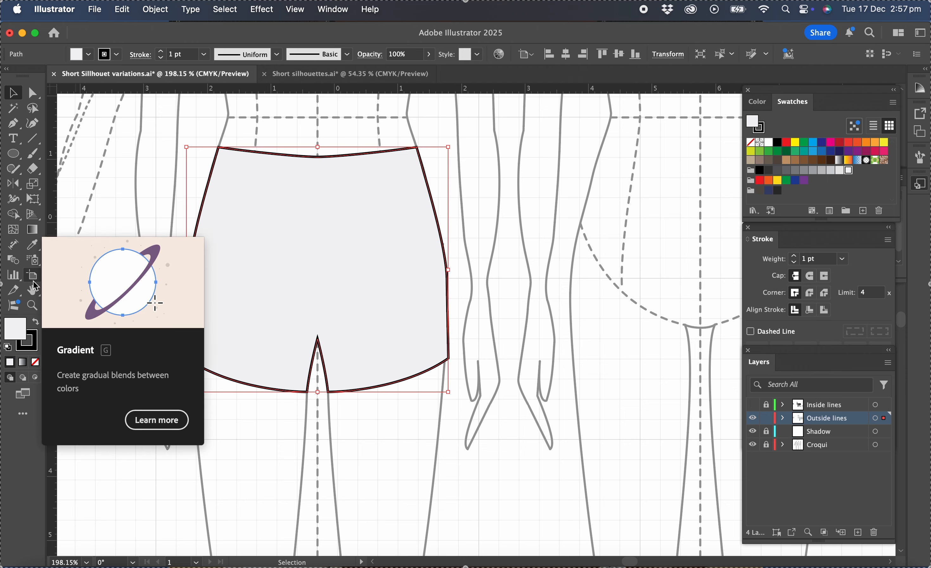
pyautogui.click(35, 363)
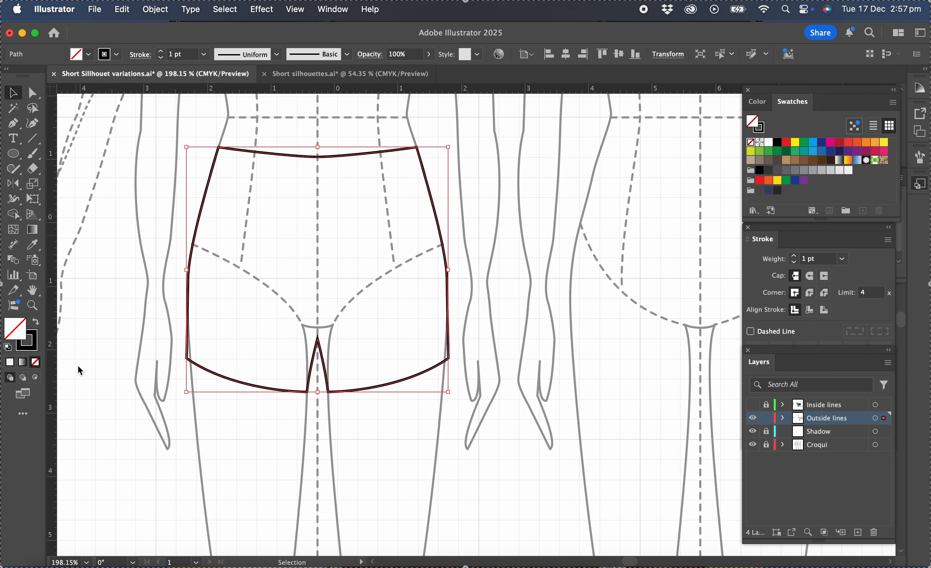
pyautogui.click(488, 333)
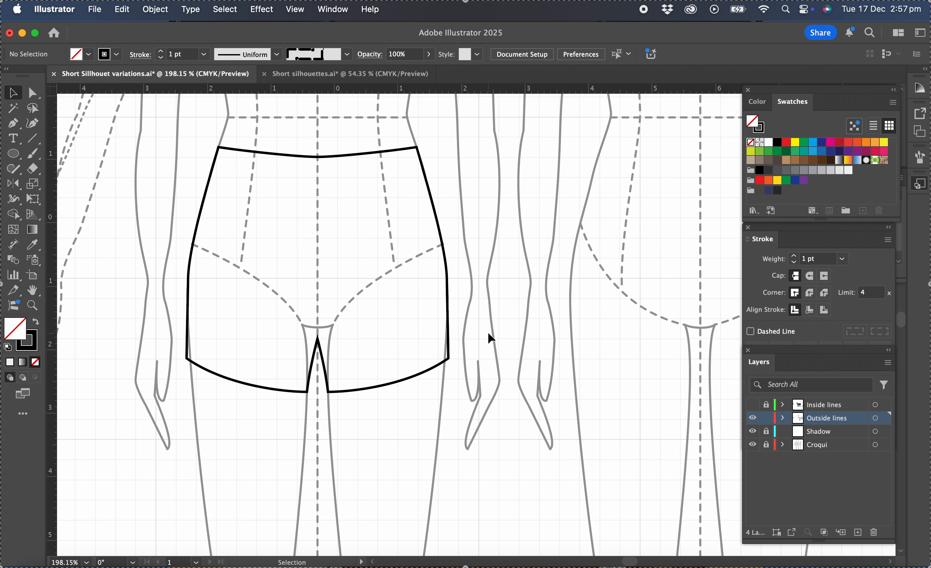
# Delete the half of the shorts outline right of the croqui's centre line, leaving an open left half
pyautogui.click(35, 101)
pyautogui.moveTo(483, 137); pyautogui.dragTo(325, 411)
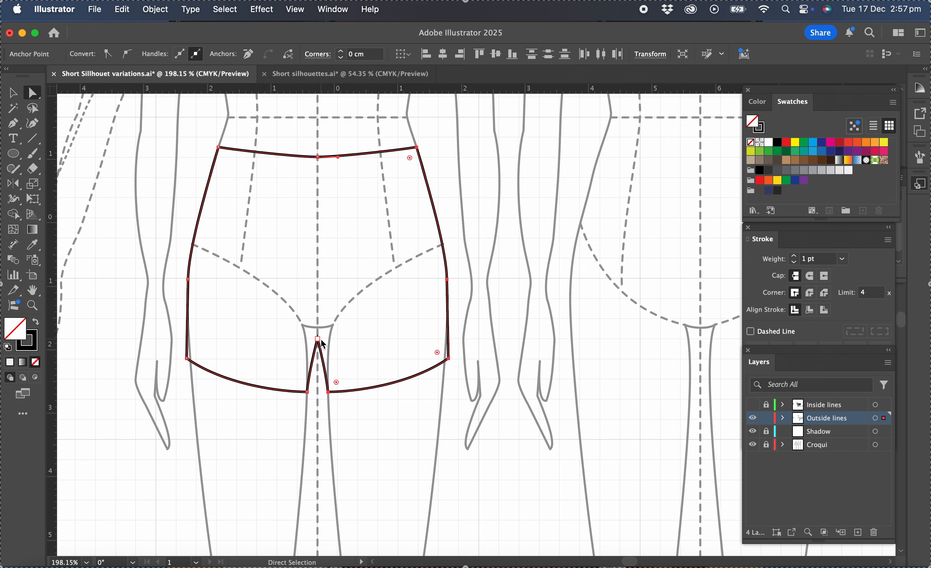
pyautogui.press('BackSpace')
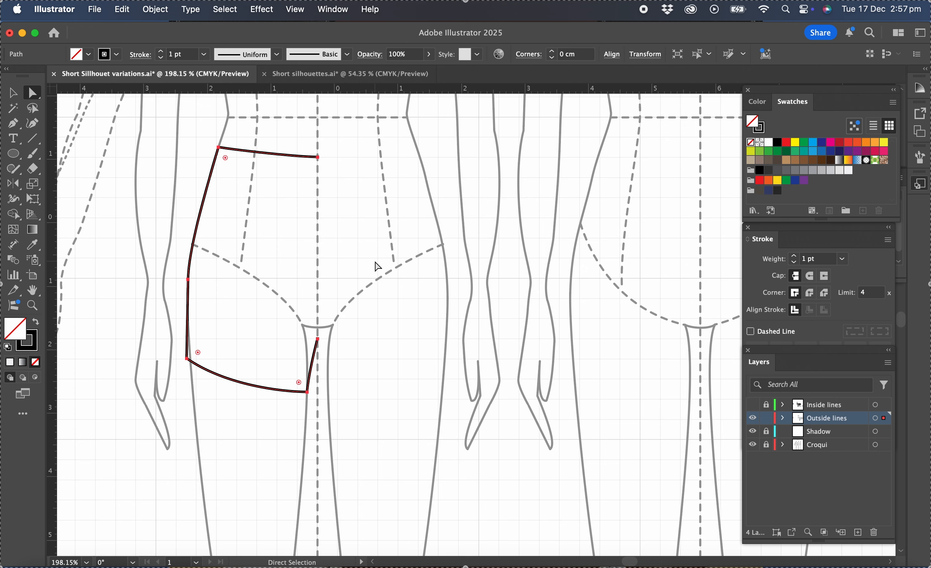
# Nudge the outer hem corner of the half shorts outward and slightly up to flare the leg
pyautogui.hscroll(-3, 378, 267)
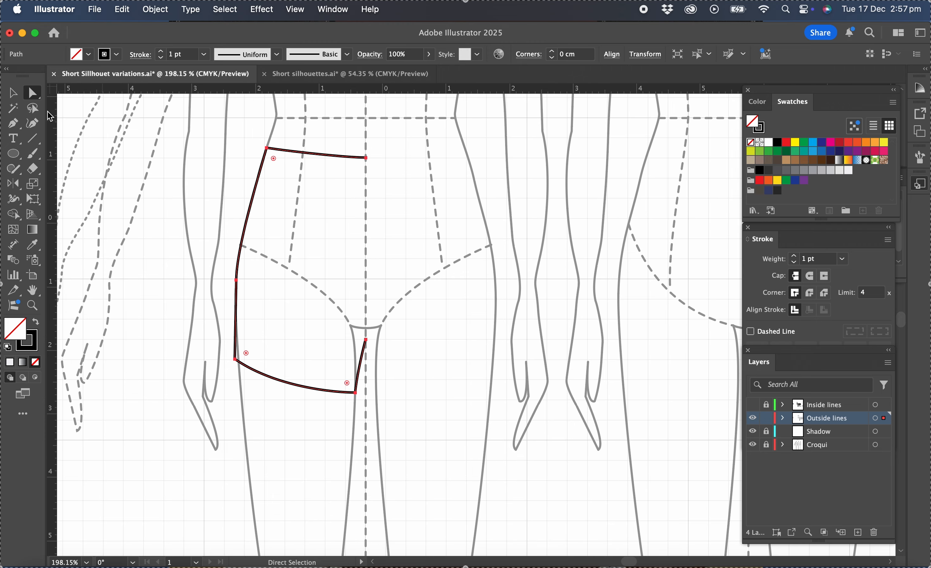
pyautogui.moveTo(213, 342); pyautogui.dragTo(240, 370)
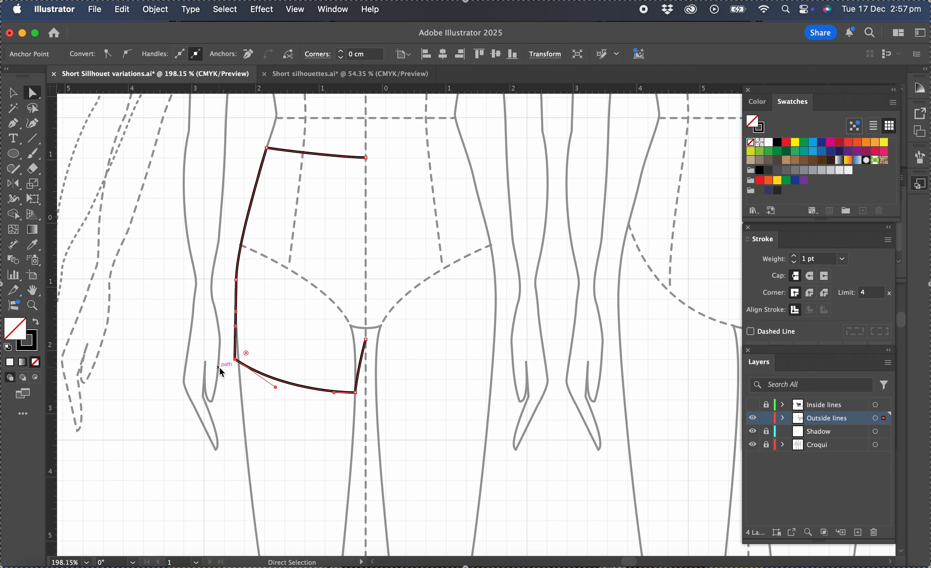
pyautogui.press('Left')
pyautogui.press('Left')
pyautogui.press('Left')
pyautogui.press('Left')
pyautogui.press('Left')
pyautogui.press('Left')
pyautogui.press('Left')
pyautogui.press('Left')
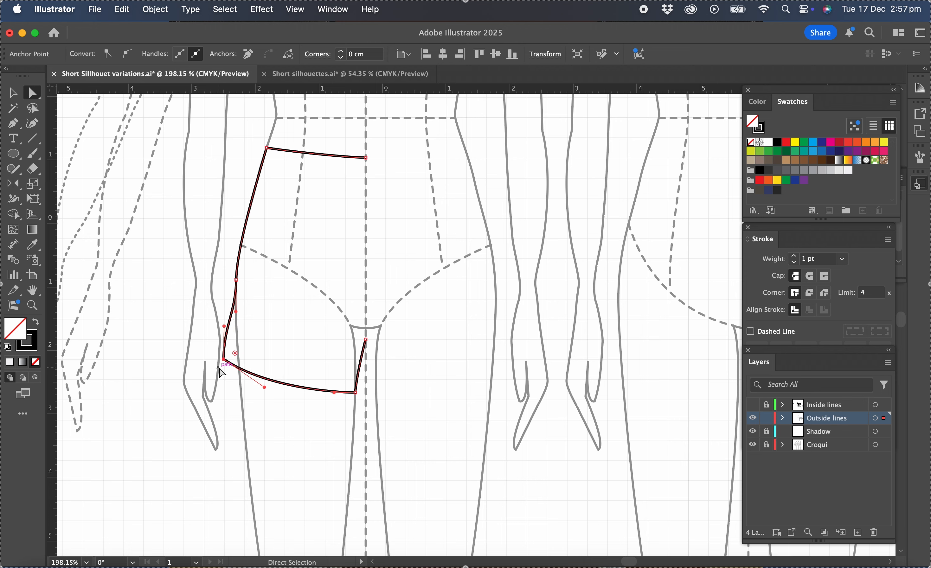
pyautogui.press('Left')
pyautogui.press('Left')
pyautogui.press('Left')
pyautogui.press('Left')
pyautogui.press('Left')
pyautogui.press('Left')
pyautogui.press('Left')
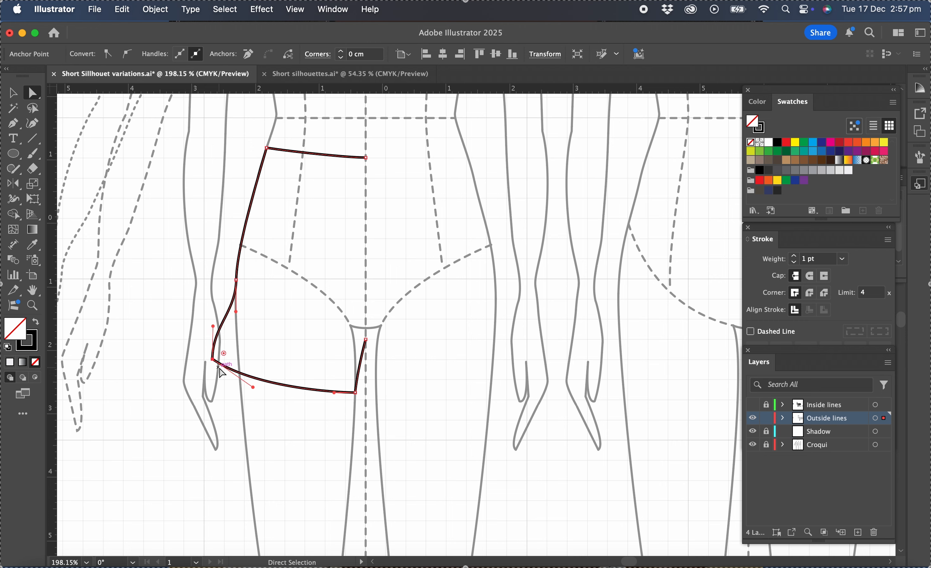
pyautogui.press('Up')
pyautogui.press('Up')
pyautogui.press('Up')
pyautogui.press('Up')
pyautogui.press('Up')
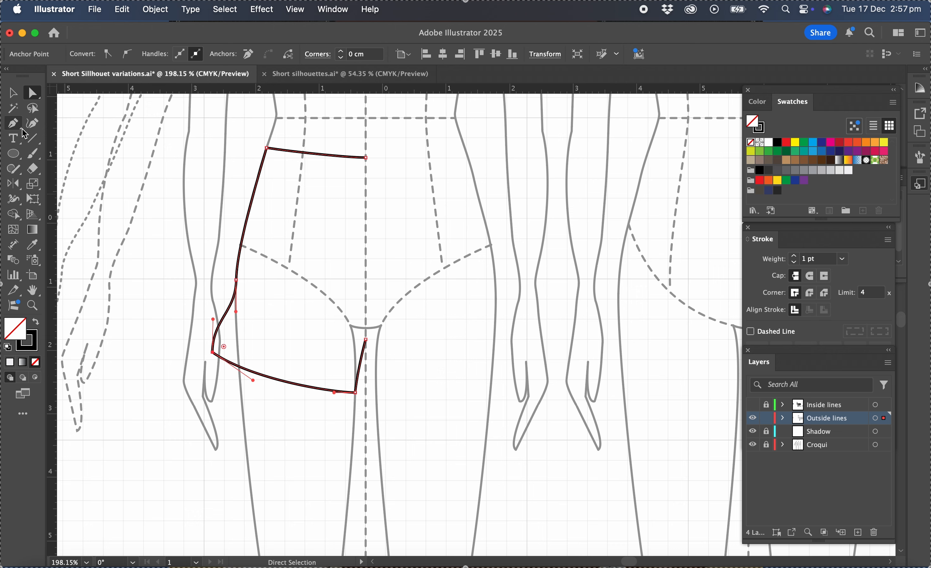
# Delete the hip anchor point from the side seam and adjust the hem corner's handle to straighten the seam
pyautogui.moveTo(16, 128); pyautogui.dragTo(56, 156)
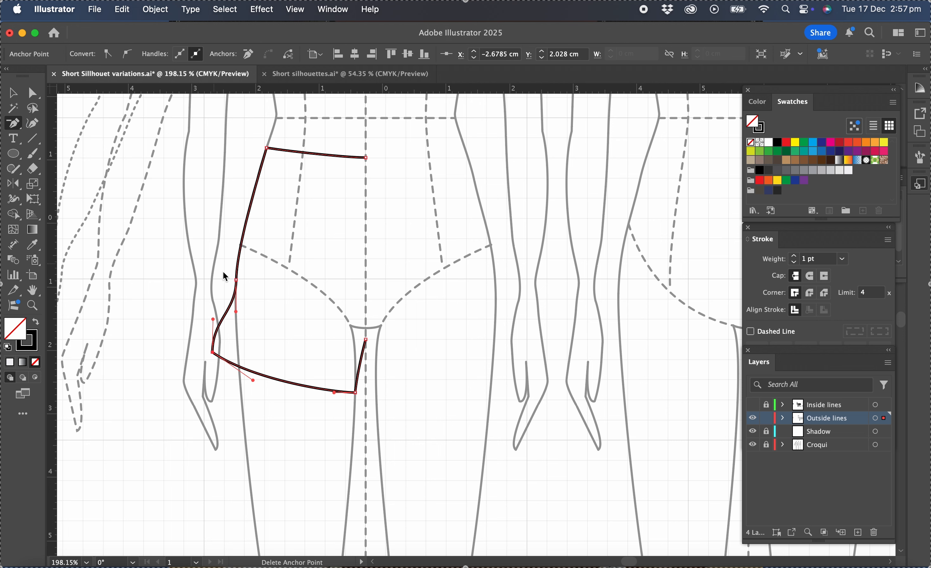
pyautogui.click(237, 281)
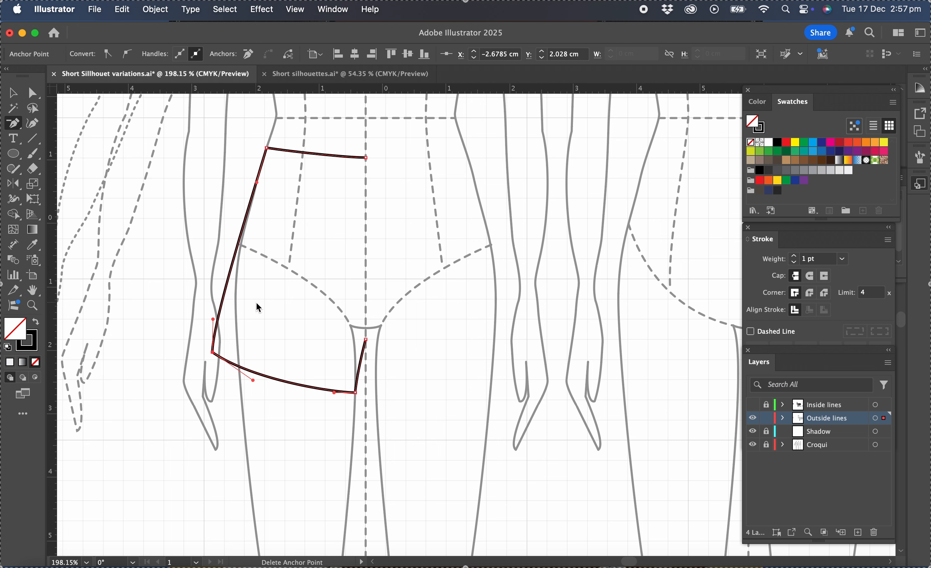
pyautogui.click(33, 92)
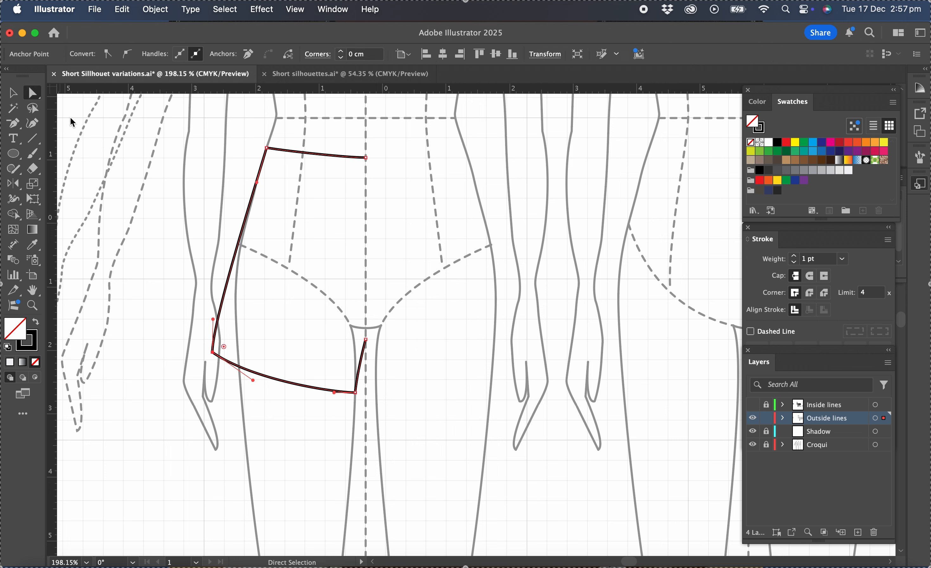
pyautogui.moveTo(215, 324); pyautogui.dragTo(221, 305)
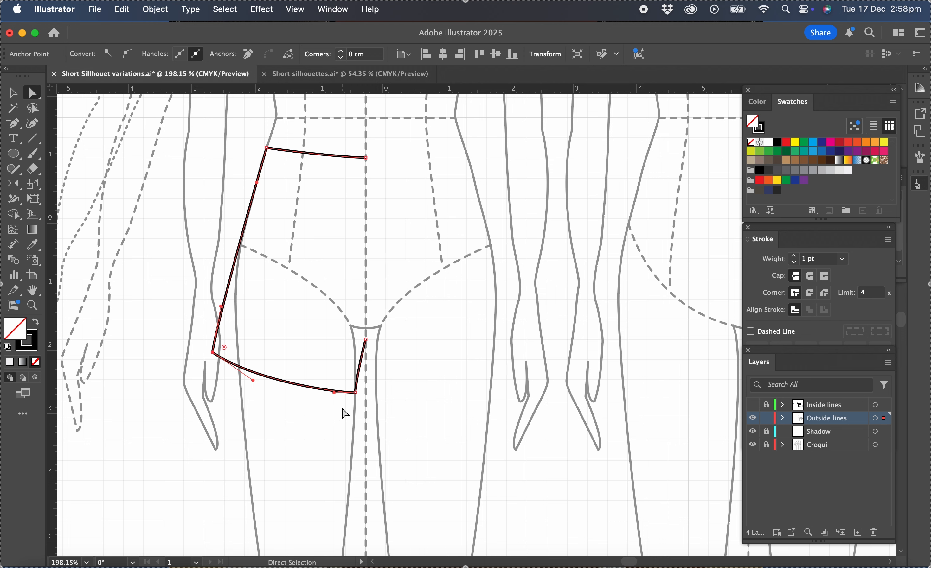
# Reflect a copy of the half shorts outline across the croqui's centre line to form the other side
pyautogui.click(12, 92)
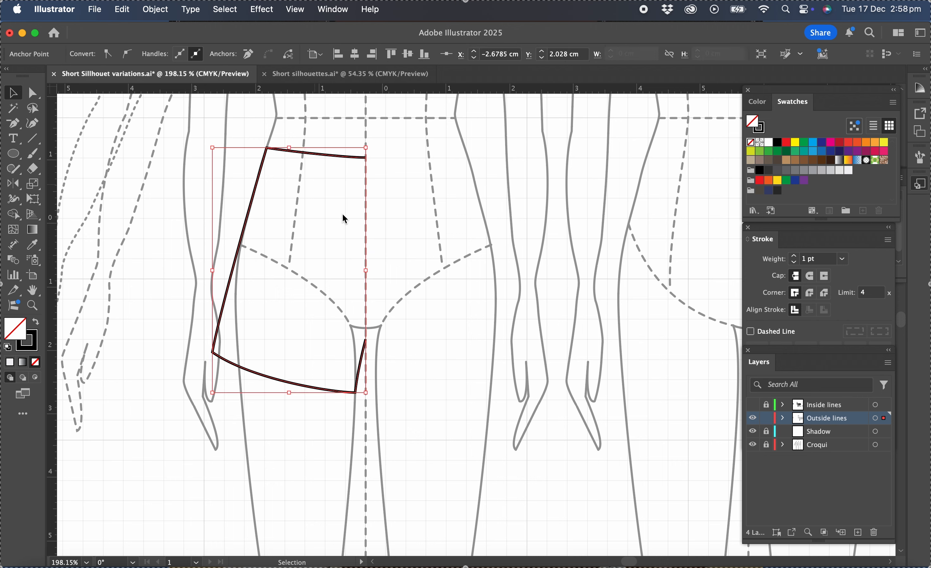
pyautogui.click(343, 215)
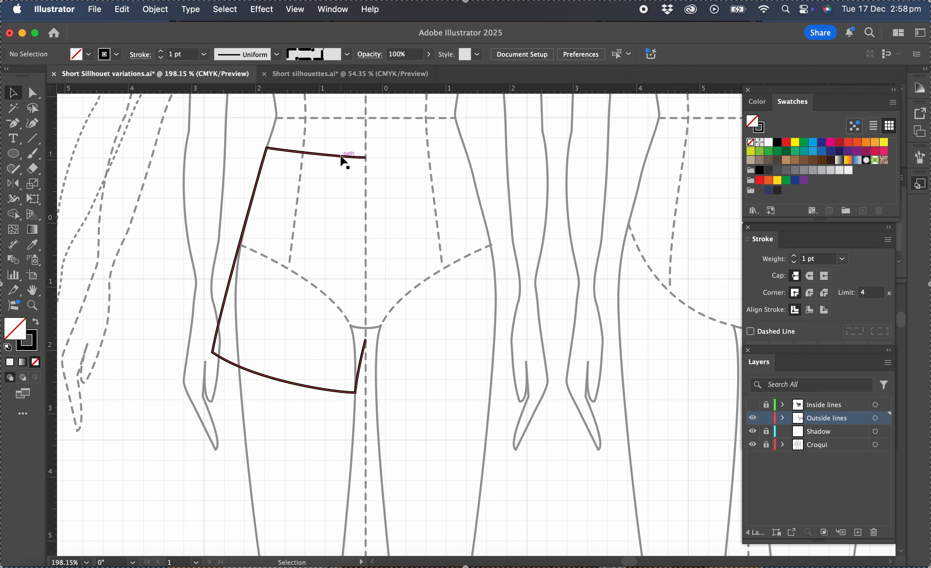
pyautogui.click(344, 161)
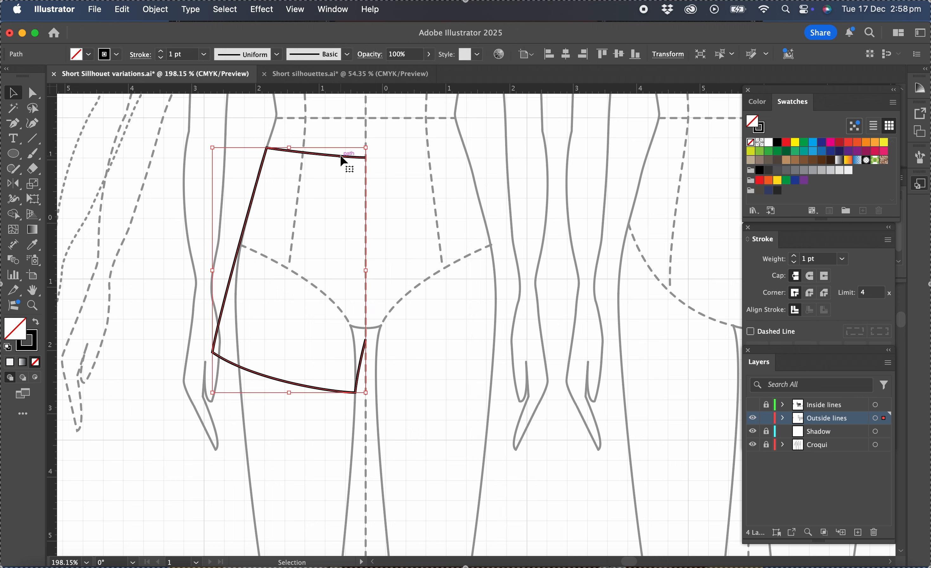
pyautogui.click(13, 184)
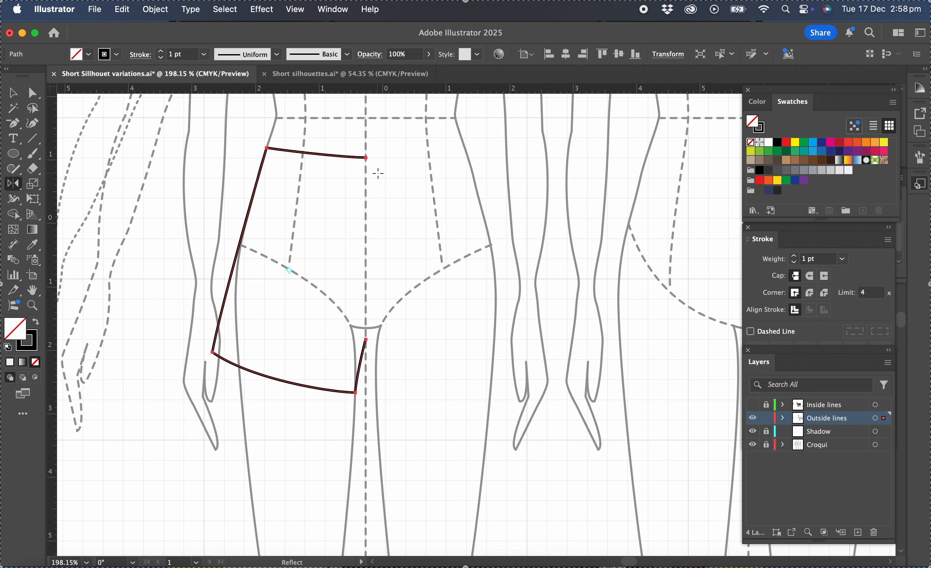
pyautogui.click(366, 158)
pyautogui.moveTo(369, 316); pyautogui.dragTo(366, 317)
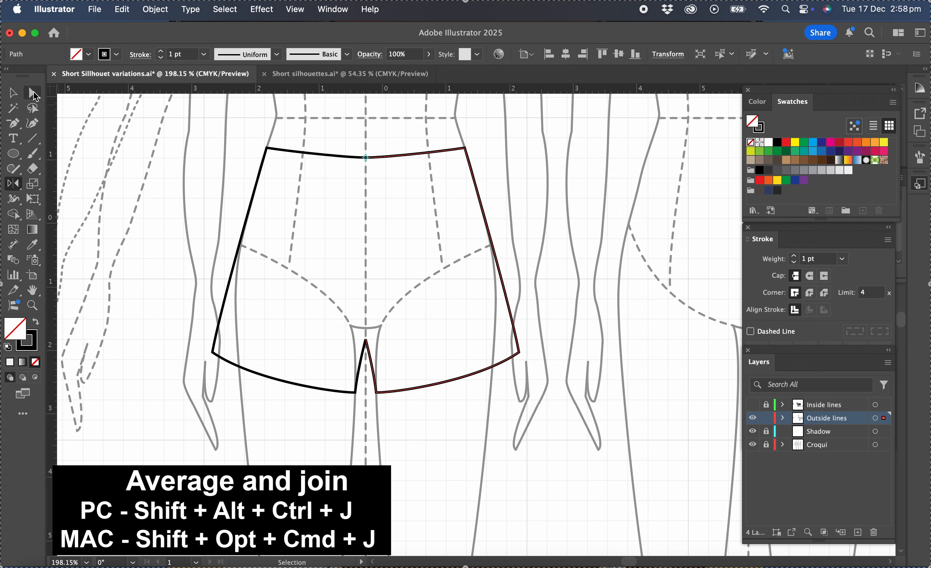
# Average and join the two overlapping waistline end points at centre front as a smooth point
pyautogui.press('a')
pyautogui.click(351, 141)
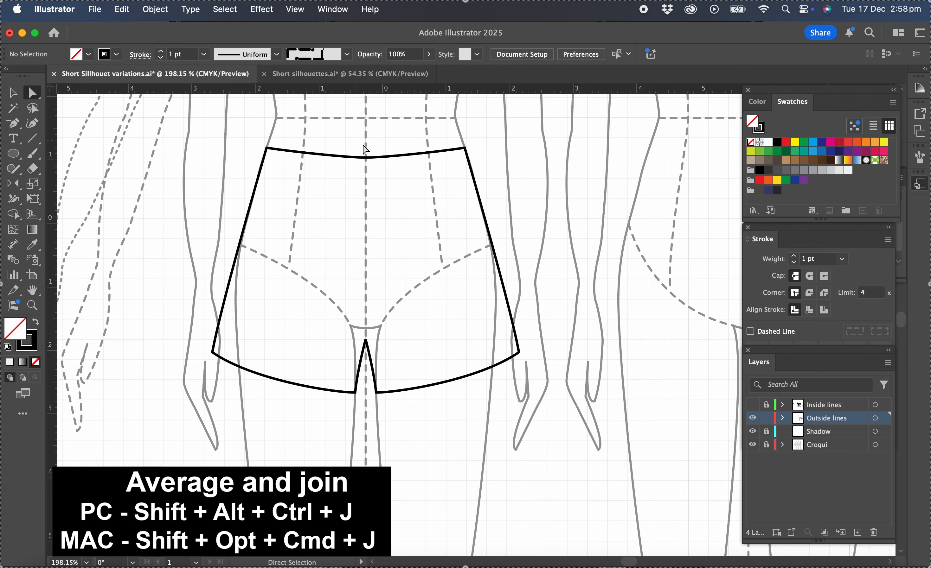
pyautogui.moveTo(349, 143); pyautogui.dragTo(387, 174)
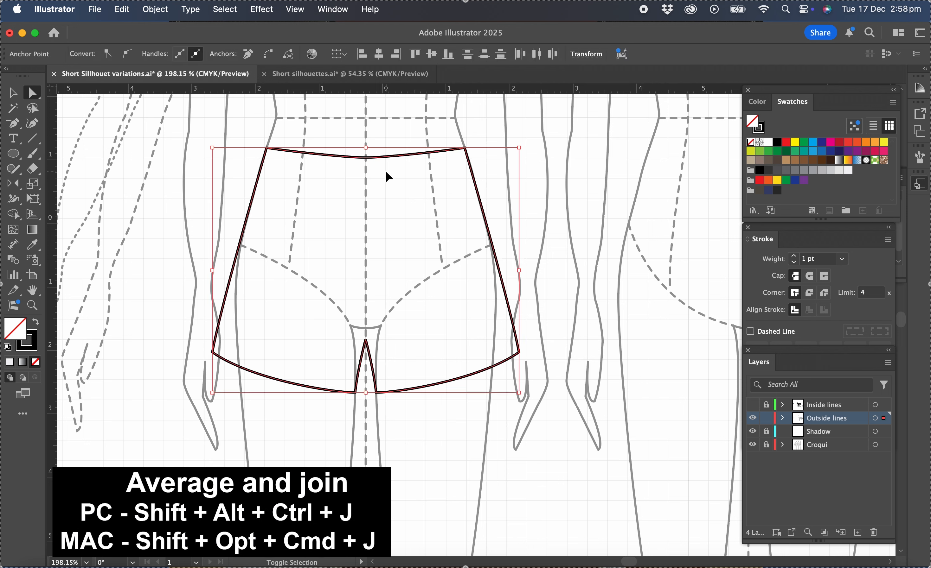
pyautogui.press('super+alt+shift+j')
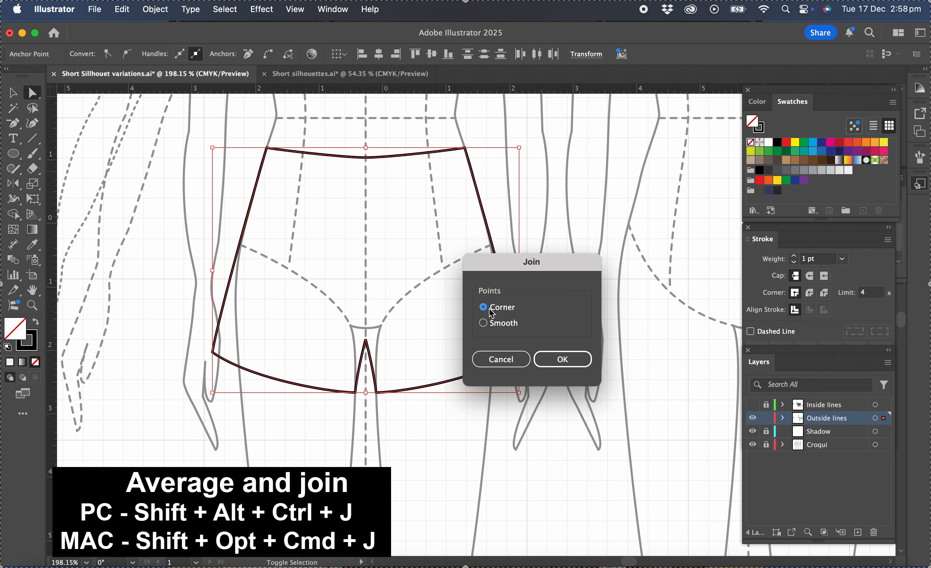
pyautogui.click(483, 323)
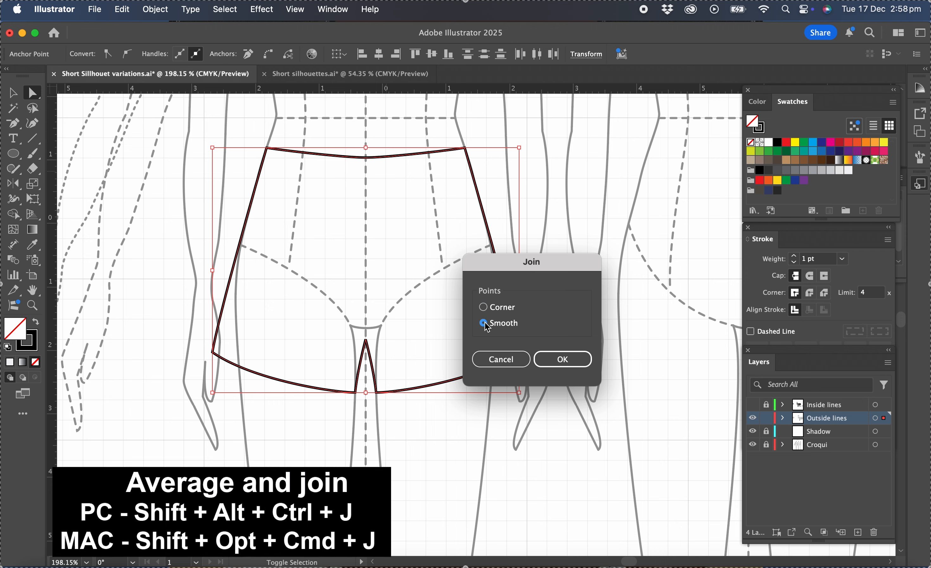
pyautogui.click(562, 359)
# Average and join the two overlapping crotch end points as a corner point
pyautogui.click(355, 331)
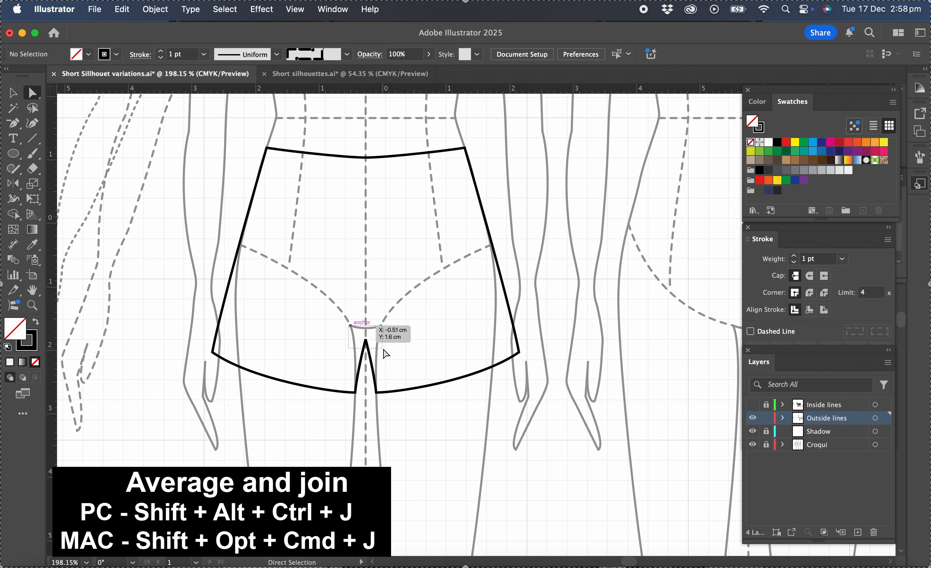
pyautogui.click(366, 340)
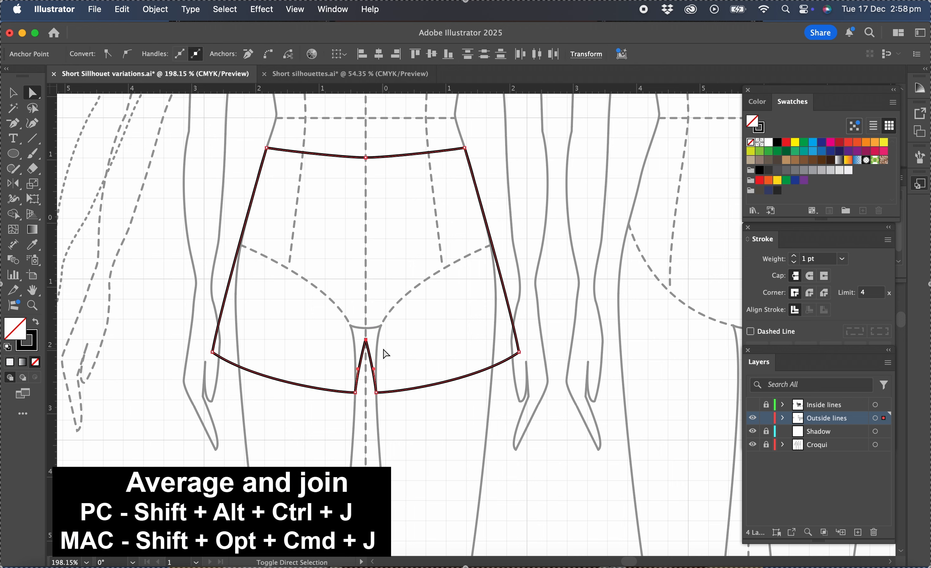
pyautogui.press('shift+alt+super+j')
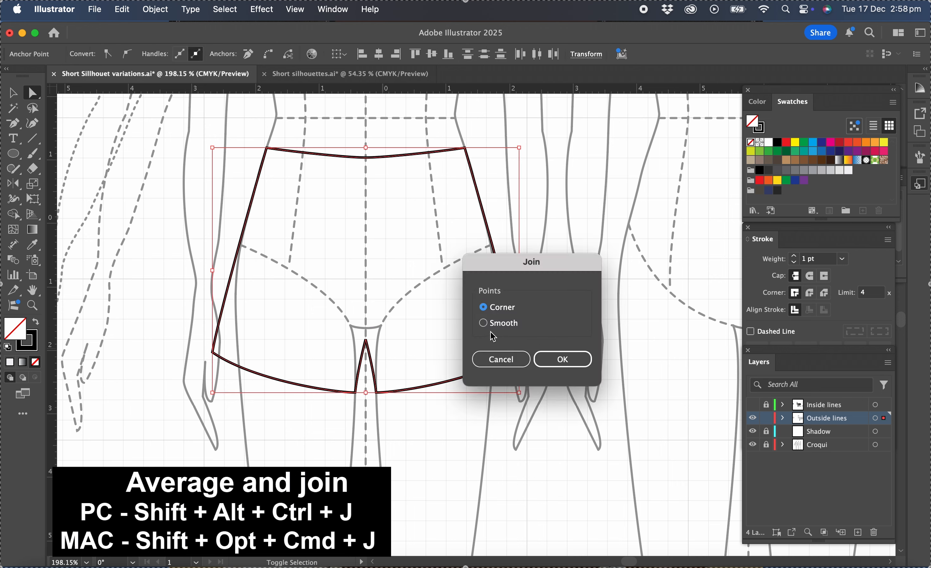
pyautogui.click(575, 363)
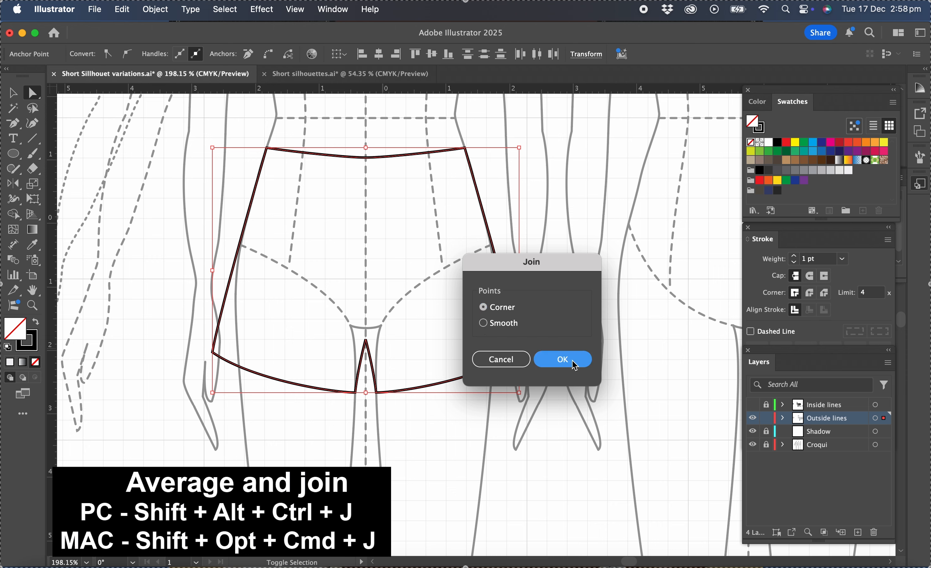
pyautogui.click(560, 265)
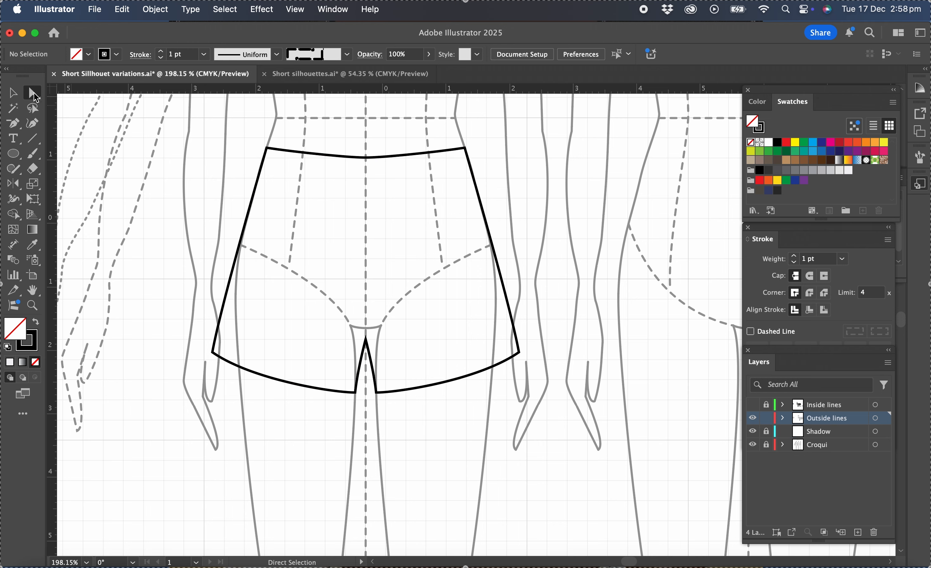
# Select the waistline and both hem segments of the shorts outline and copy them
pyautogui.moveTo(348, 141); pyautogui.dragTo(397, 178)
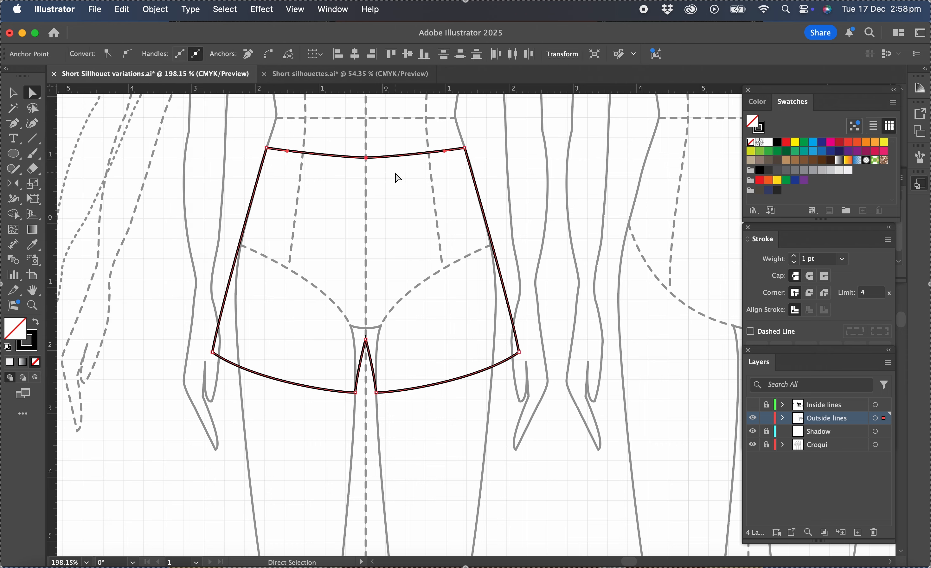
pyautogui.click(457, 379)
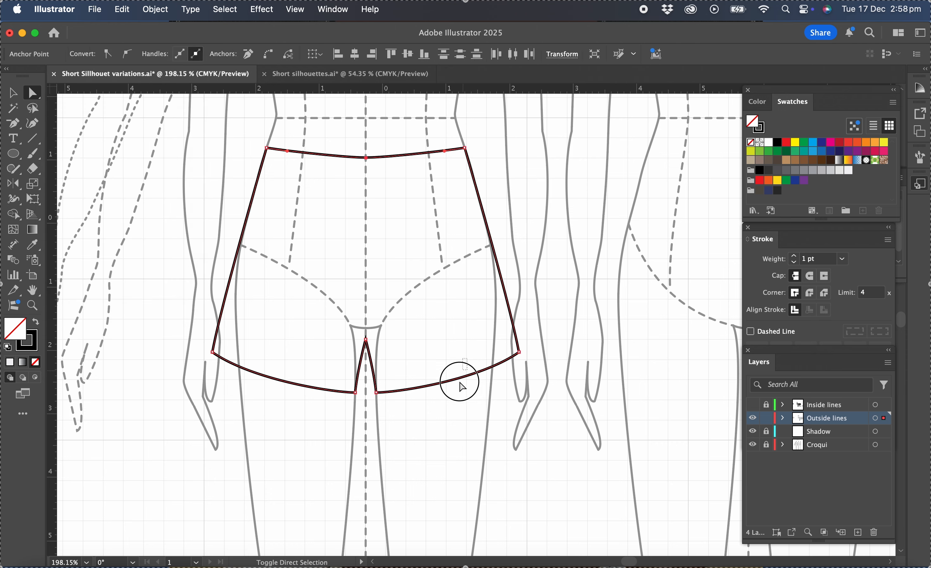
pyautogui.moveTo(313, 367); pyautogui.dragTo(267, 403)
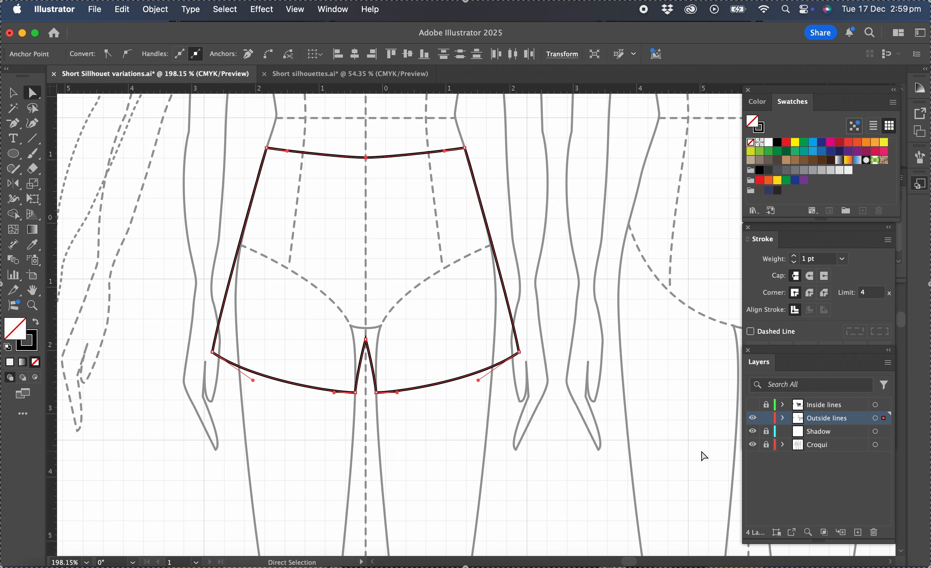
# Lock the Outside lines layer, unlock and show Inside lines, and paste the copied waistline and hem segments in place on it
pyautogui.click(766, 423)
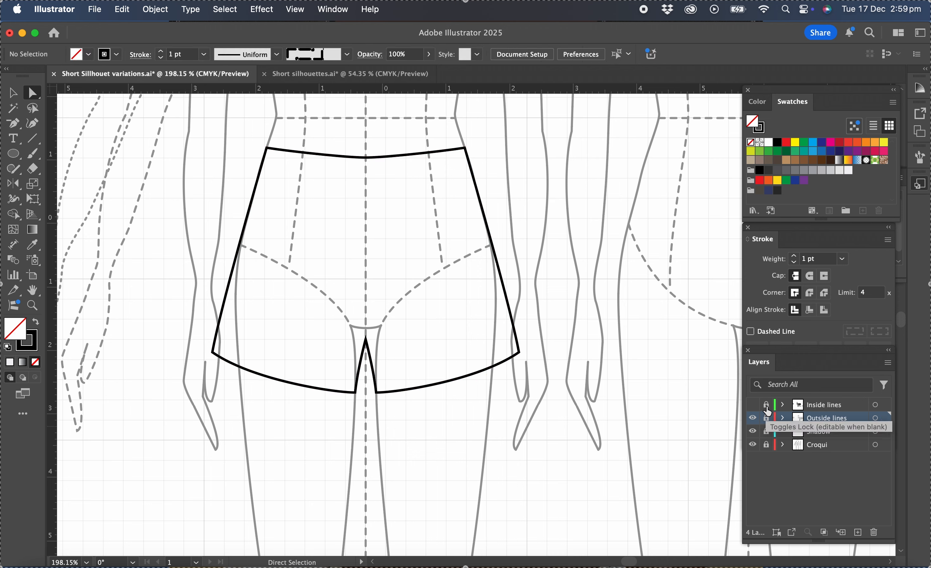
pyautogui.click(766, 405)
pyautogui.click(753, 405)
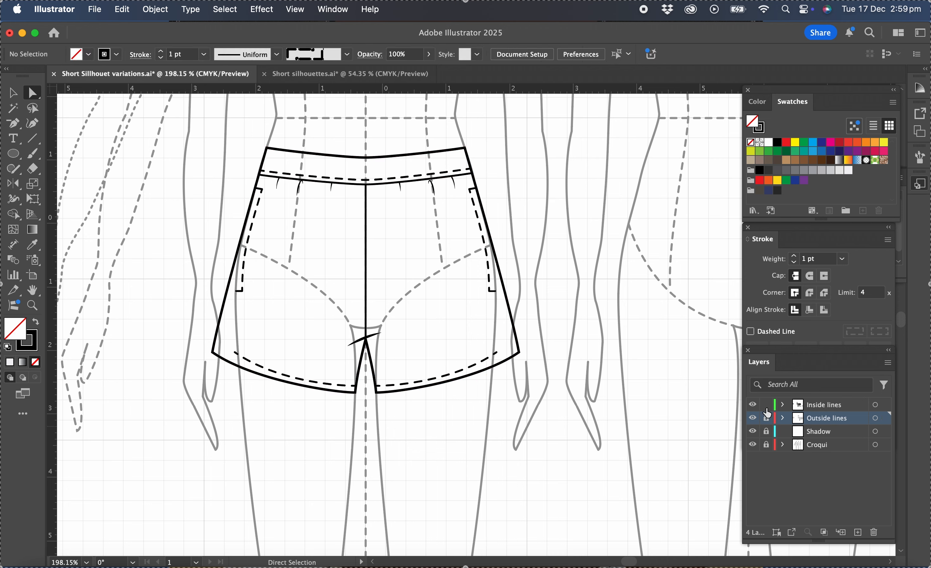
pyautogui.click(827, 405)
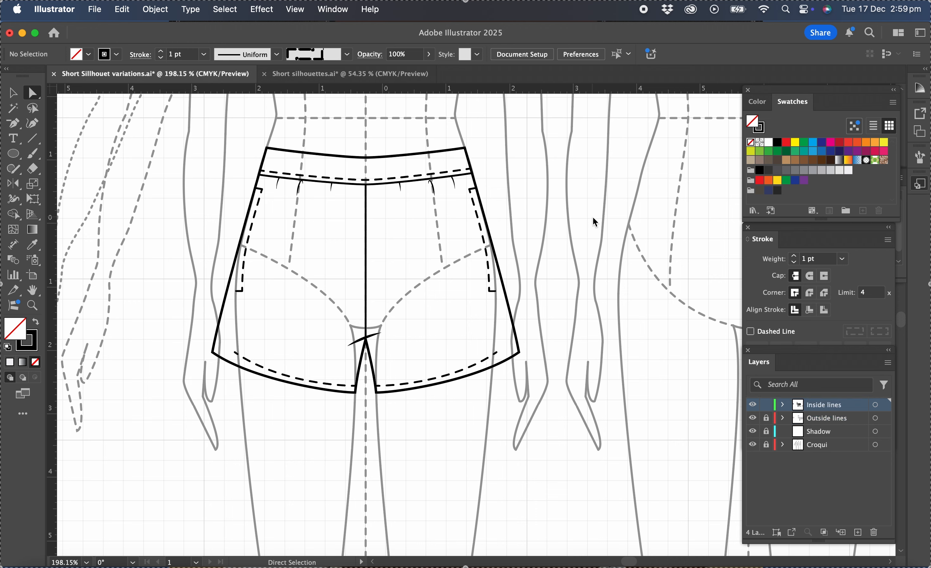
pyautogui.press('super+a')
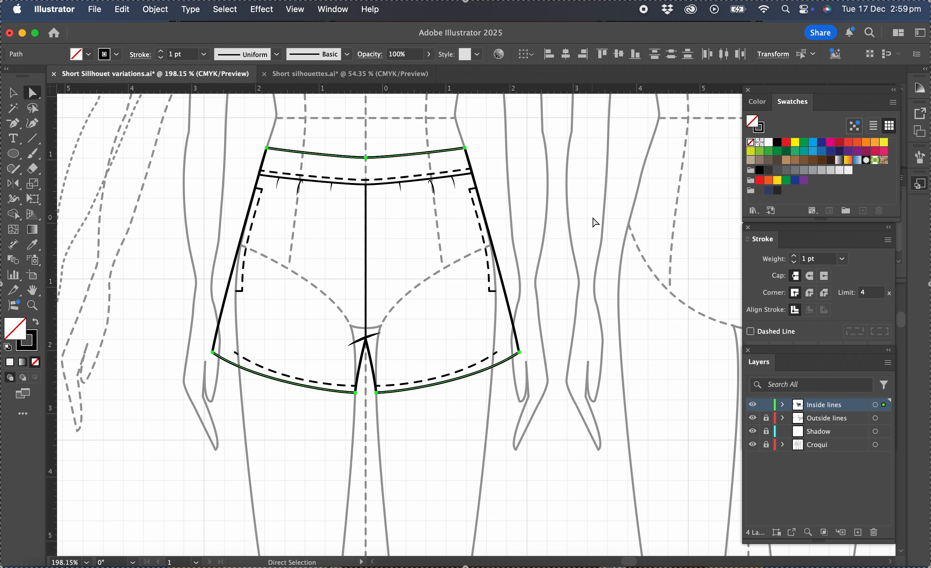
# Nudge the pasted waistline and hem lines slightly upward and apply the Dashed line graphic style to them
pyautogui.press('Up')
pyautogui.press('Up')
pyautogui.press('Up')
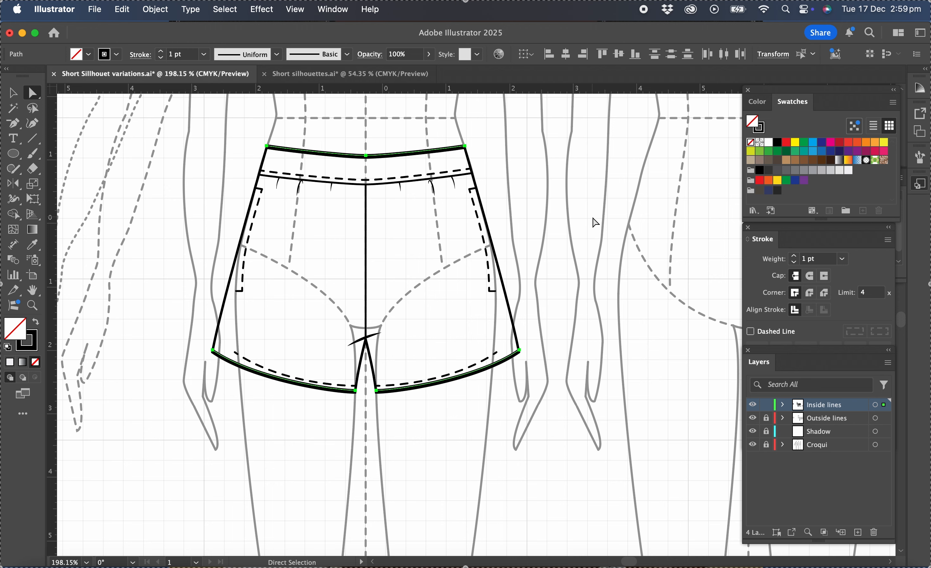
pyautogui.press('Up')
pyautogui.press('Up')
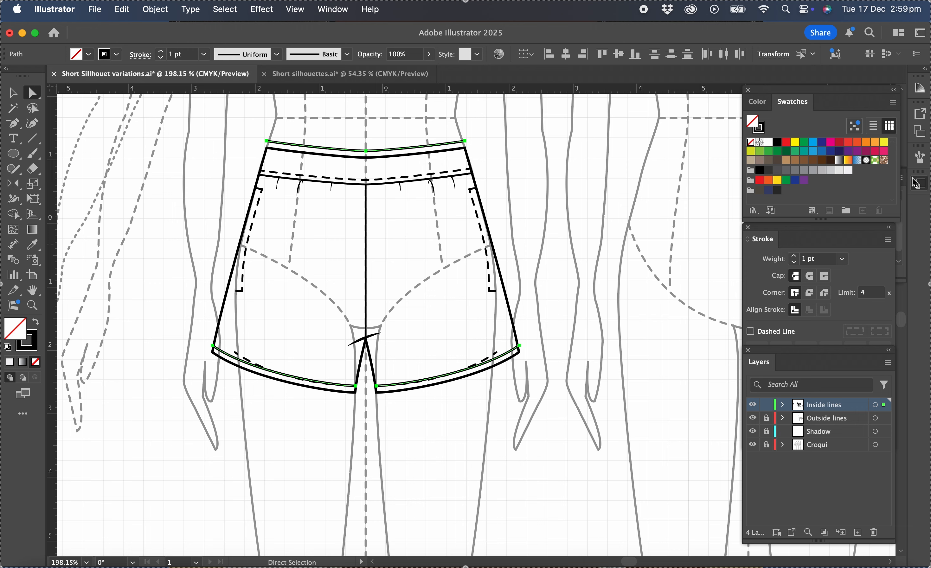
pyautogui.click(923, 190)
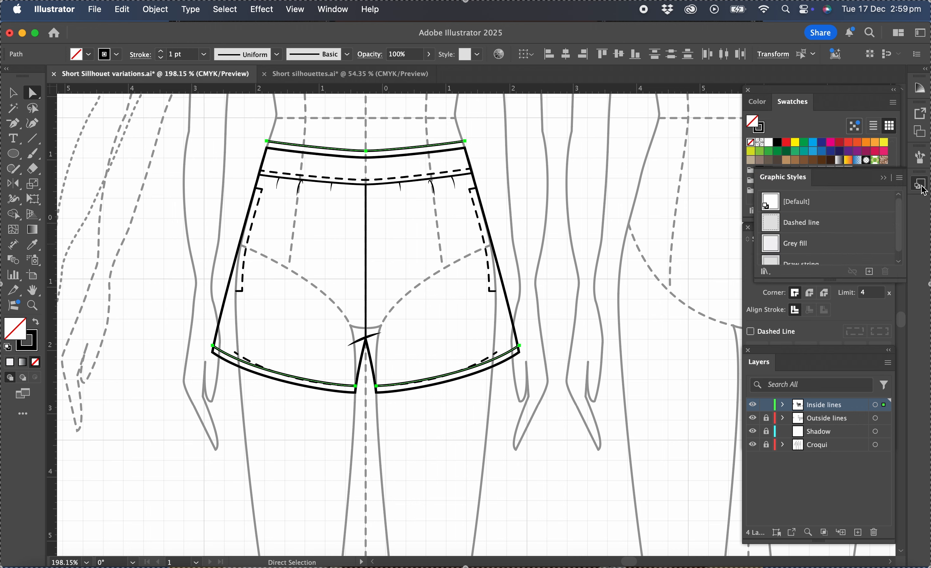
pyautogui.click(801, 224)
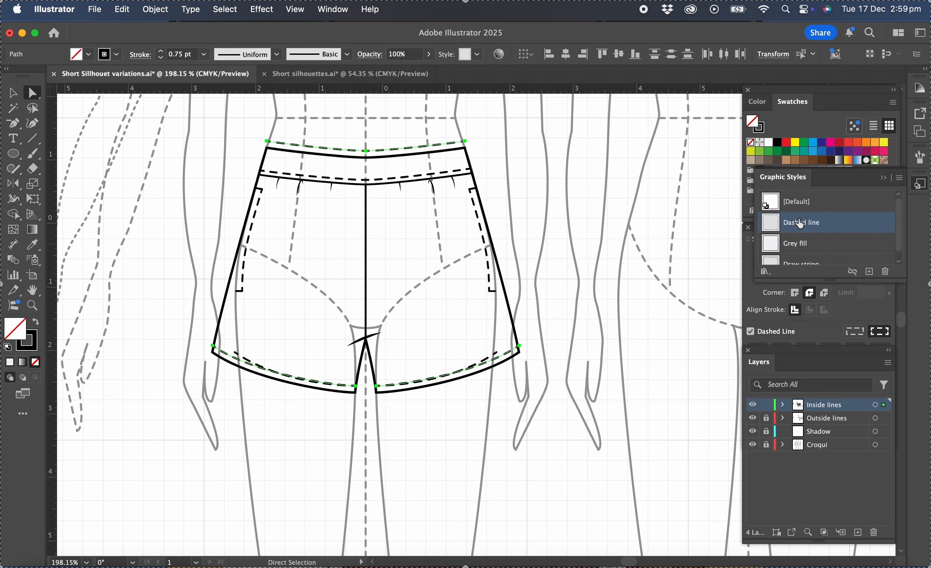
# Delete the old dashed hem stitching on both legs and the old pocket stitching along both side seams
pyautogui.click(13, 93)
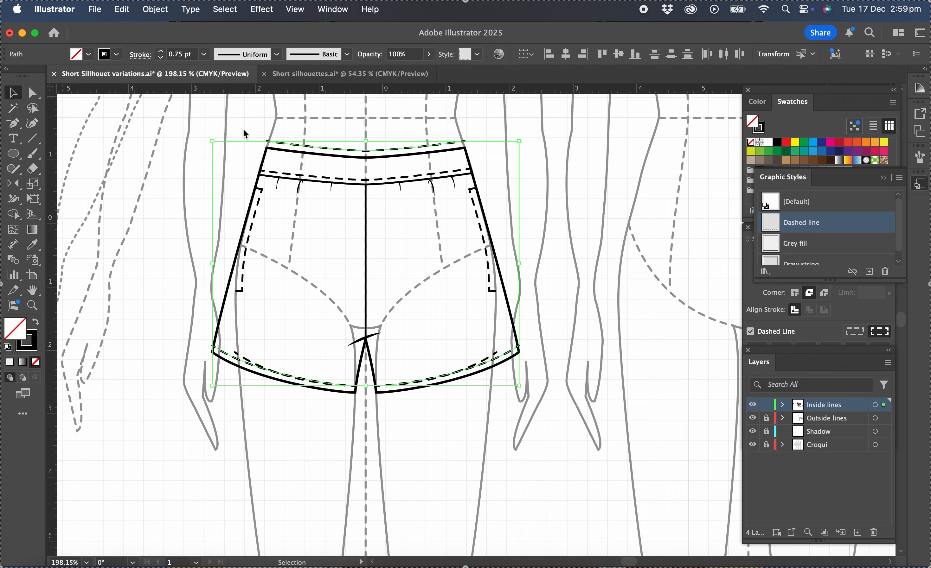
pyautogui.click(404, 216)
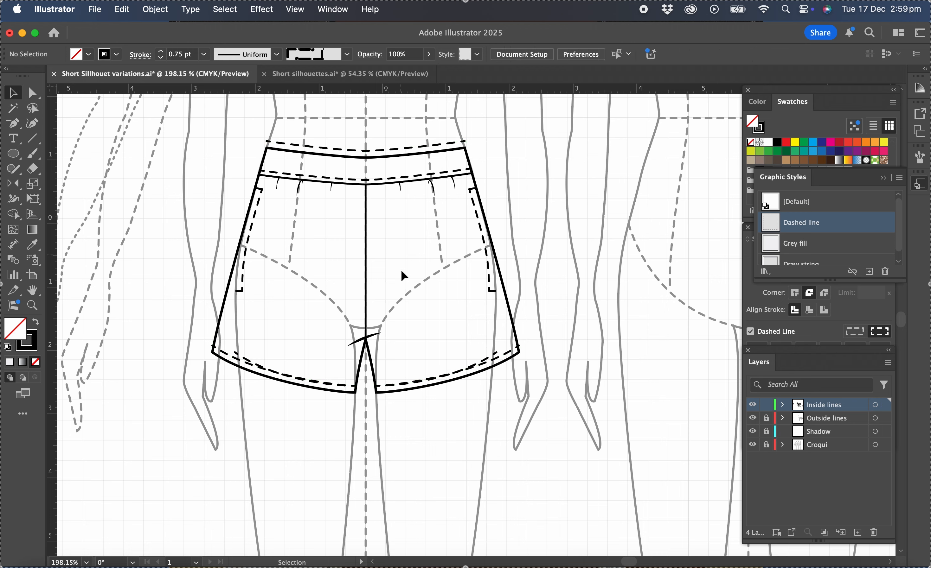
pyautogui.click(495, 359)
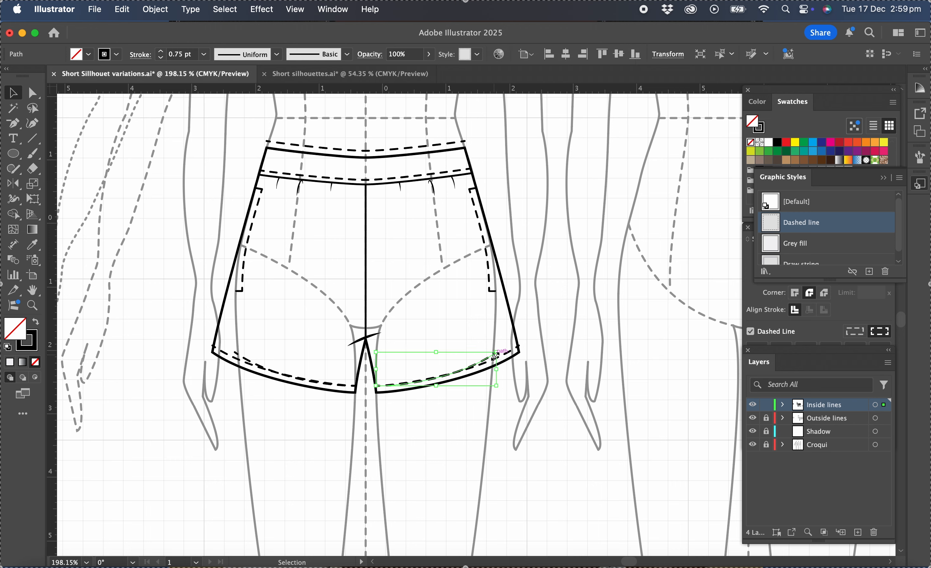
pyautogui.press('Delete')
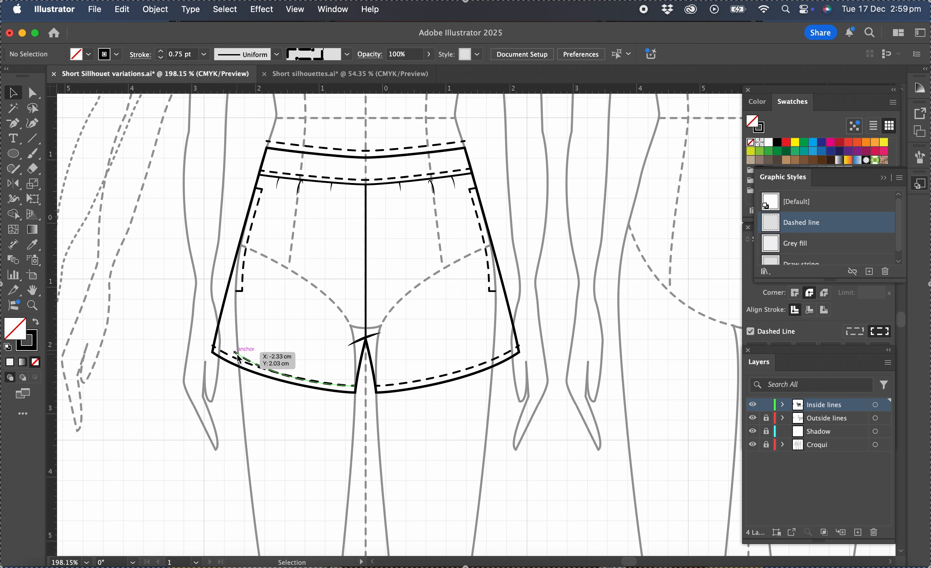
pyautogui.click(242, 289)
pyautogui.press('Delete')
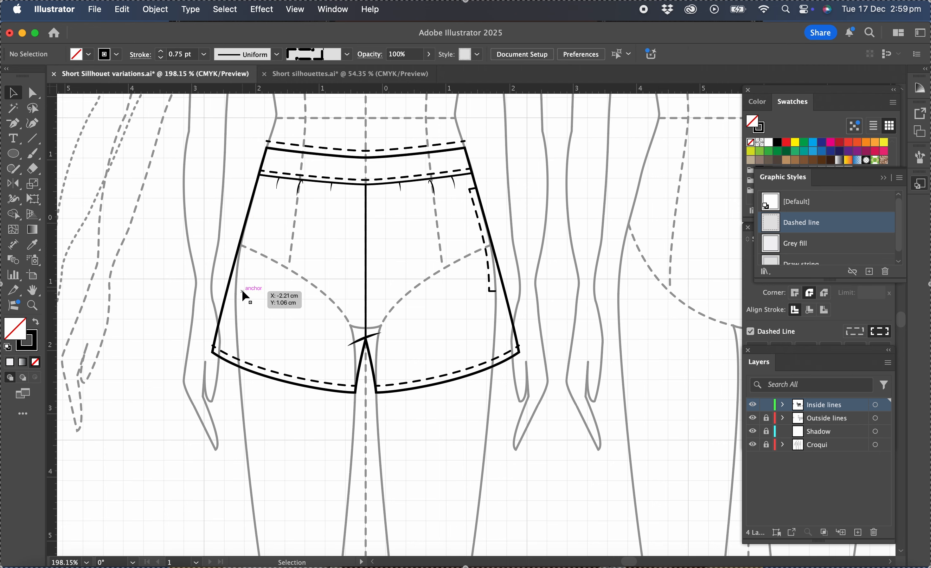
pyautogui.click(489, 289)
pyautogui.press('Delete')
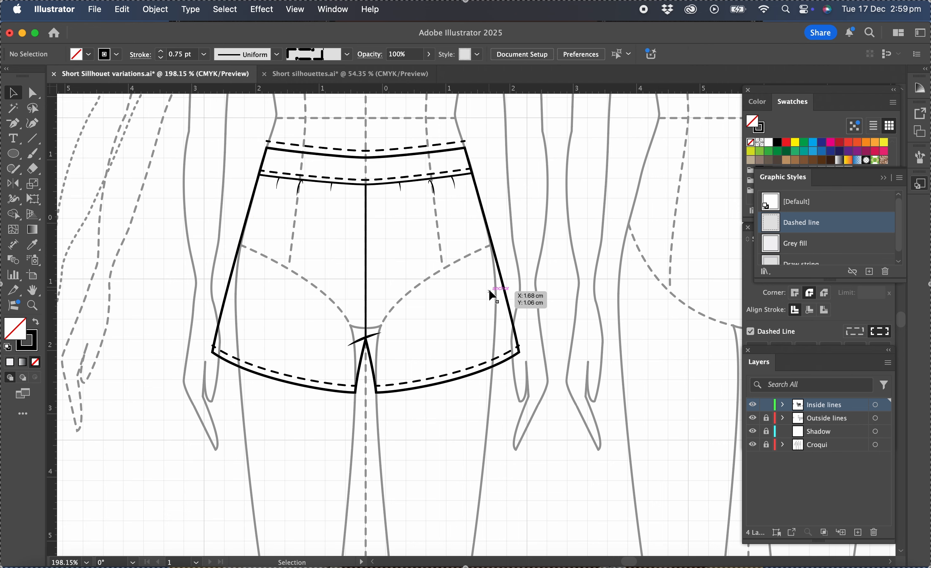
# Delete the old waistband seam with its dashed stitching and gather marks, keeping the centre front seam
pyautogui.hscroll(-2, 277, 190)
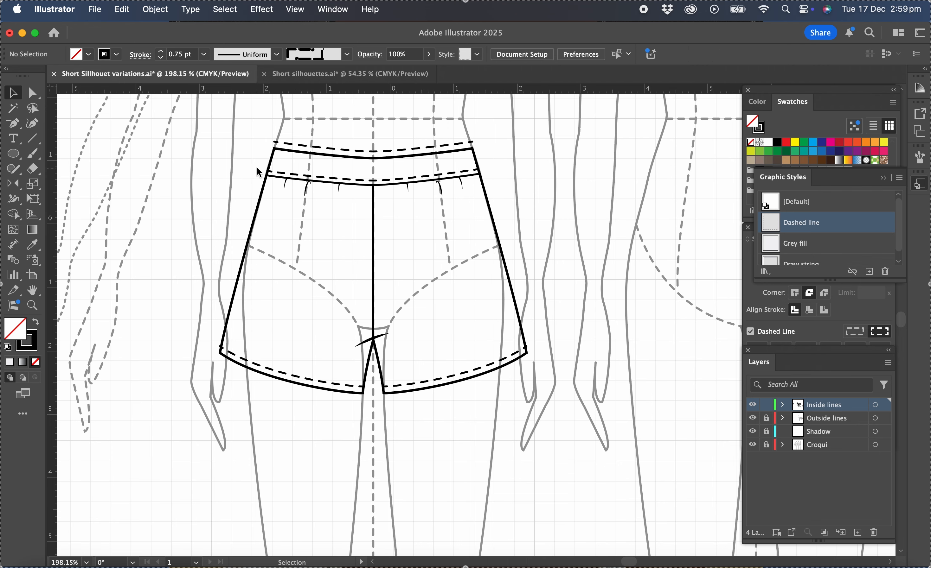
pyautogui.moveTo(255, 166); pyautogui.dragTo(505, 214)
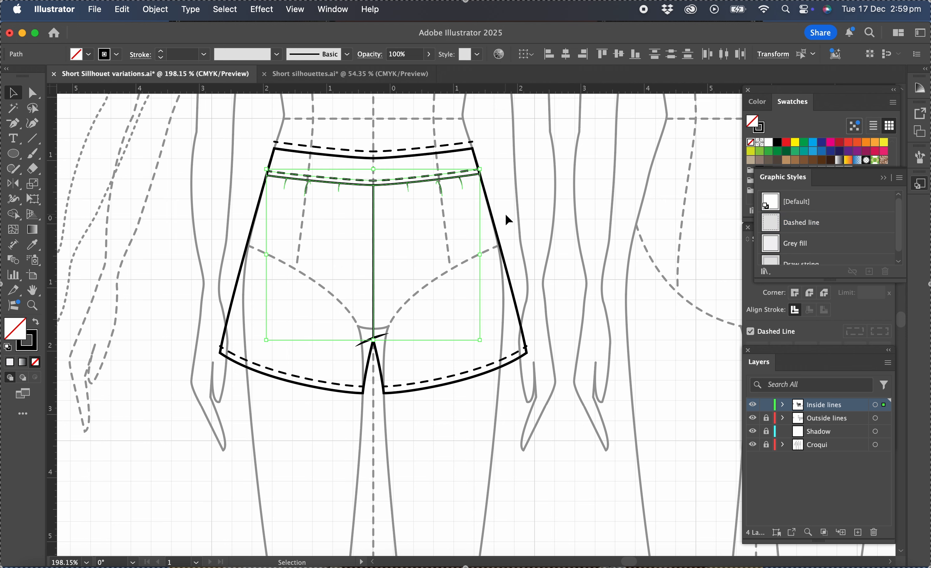
pyautogui.keyDown('shift'); pyautogui.click(375, 261); pyautogui.keyUp('shift')
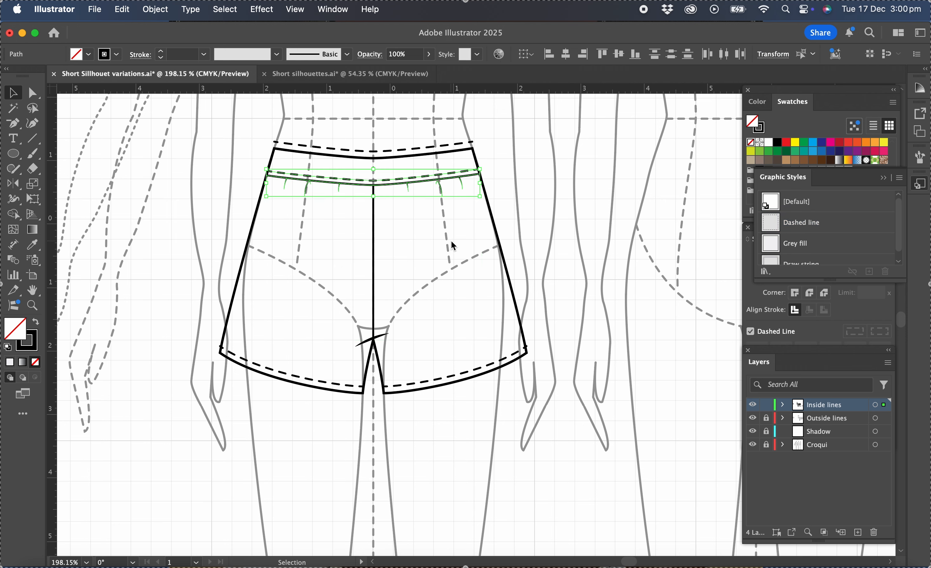
pyautogui.press('Delete')
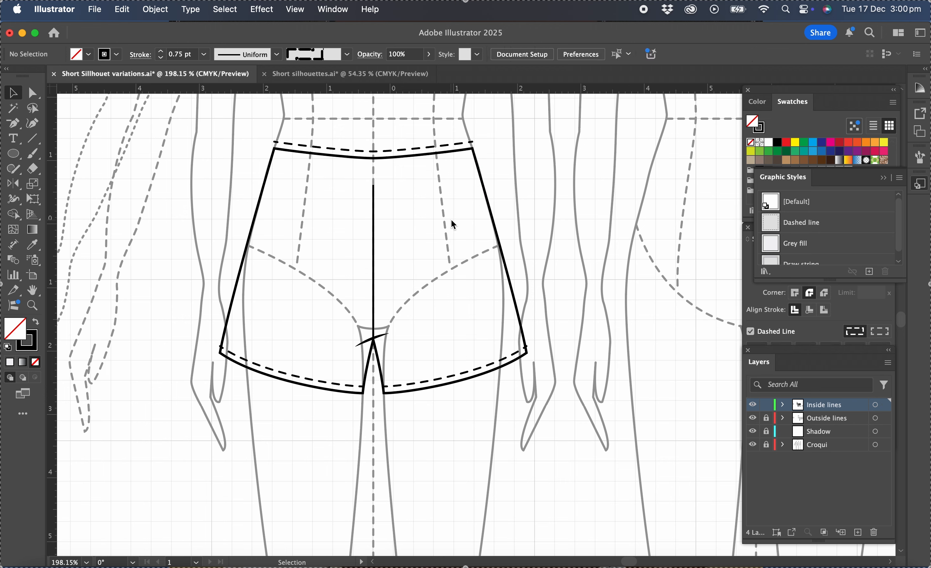
# Make the dashed waistline copy a solid line and move it down to the top of the centre front seam as the waistband seam
pyautogui.click(750, 332)
pyautogui.press('v')
pyautogui.click(386, 157)
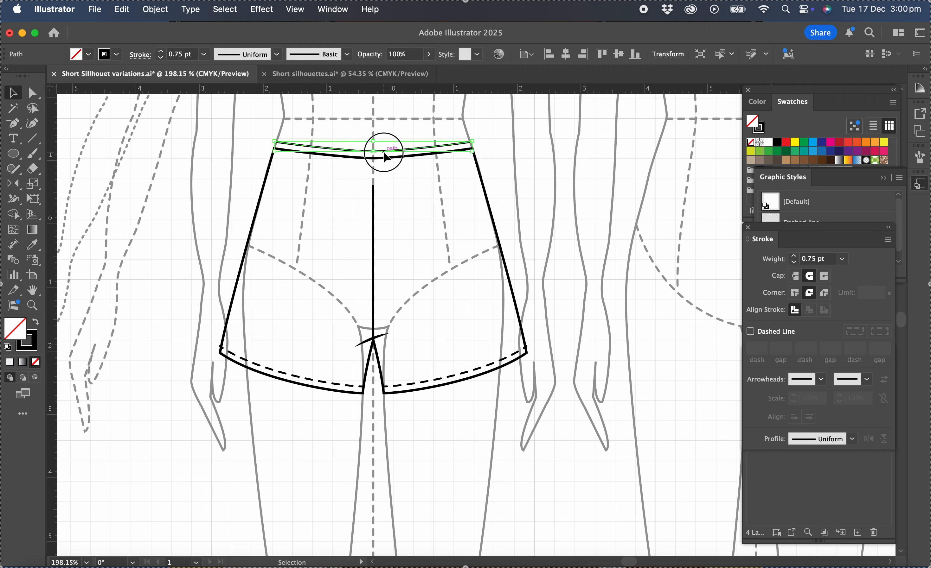
pyautogui.moveTo(386, 157); pyautogui.dragTo(385, 190)
pyautogui.scroll(5, 402, 196)
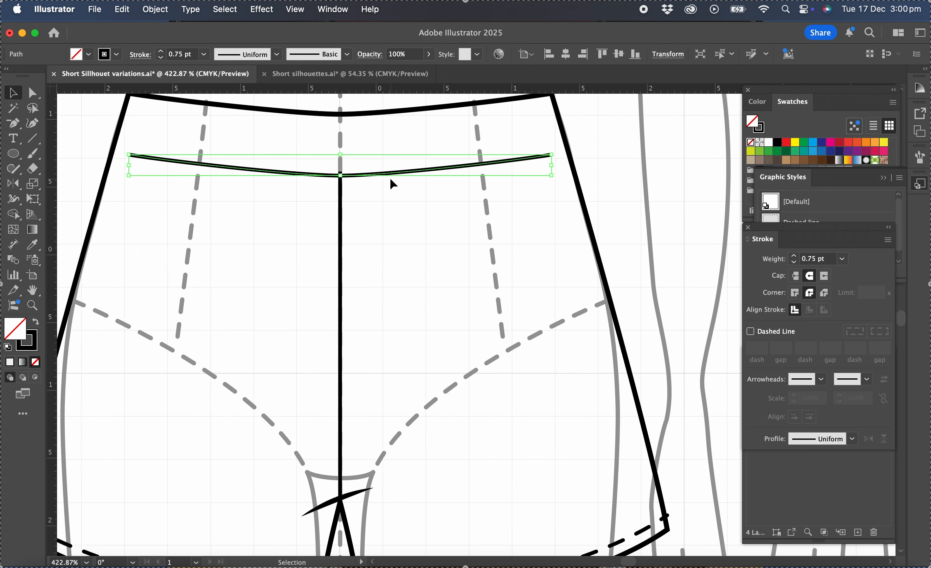
pyautogui.moveTo(390, 177); pyautogui.dragTo(391, 183)
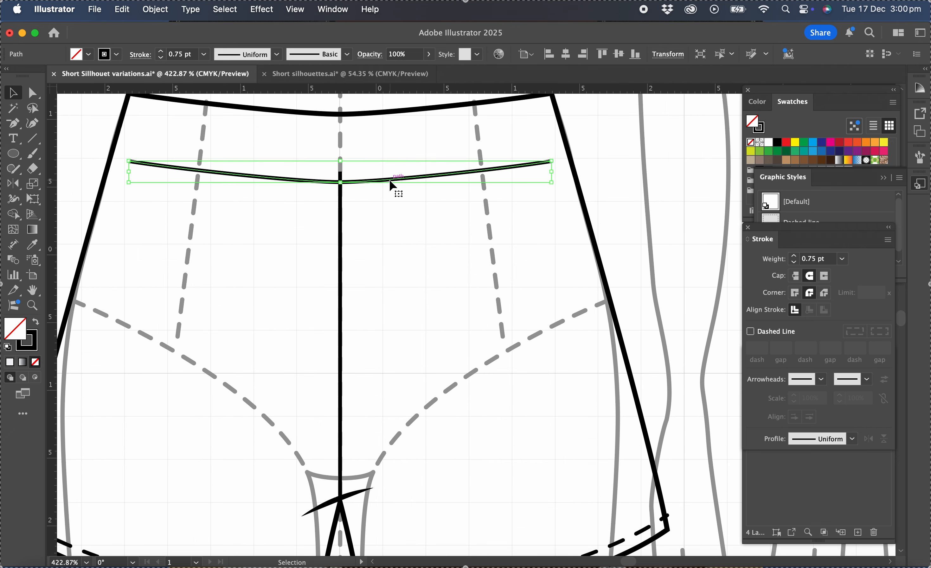
pyautogui.click(385, 145)
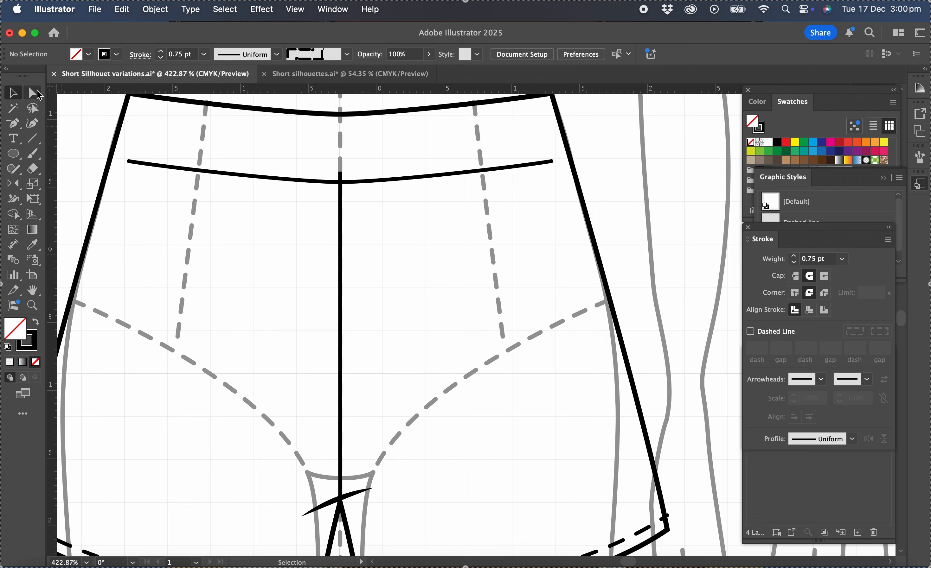
# Extend both ends of the waistband seam to the side seams and lower the centre front seam's top end to meet it
pyautogui.click(38, 94)
pyautogui.moveTo(129, 161); pyautogui.dragTo(114, 157)
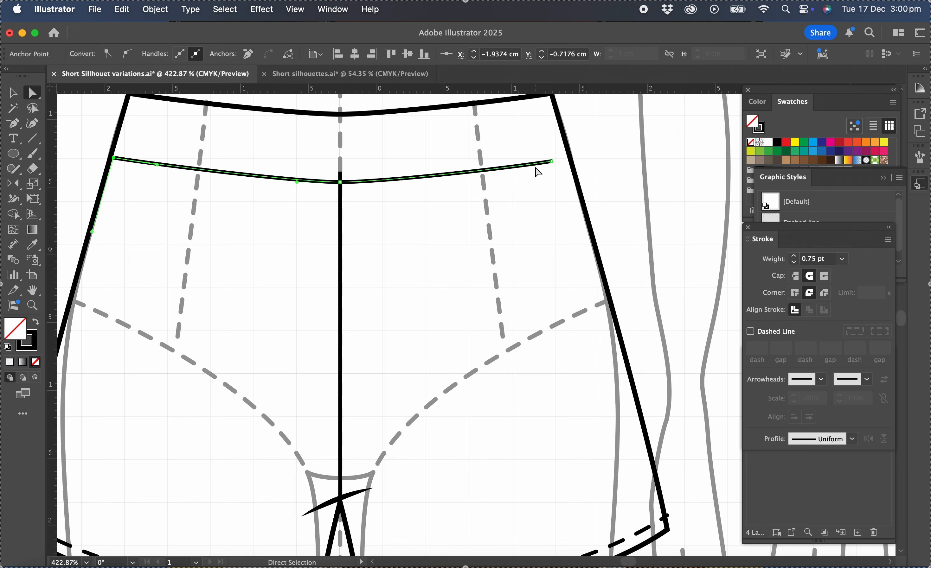
pyautogui.moveTo(552, 162); pyautogui.dragTo(571, 159)
pyautogui.moveTo(341, 173); pyautogui.dragTo(340, 182)
pyautogui.click(471, 233)
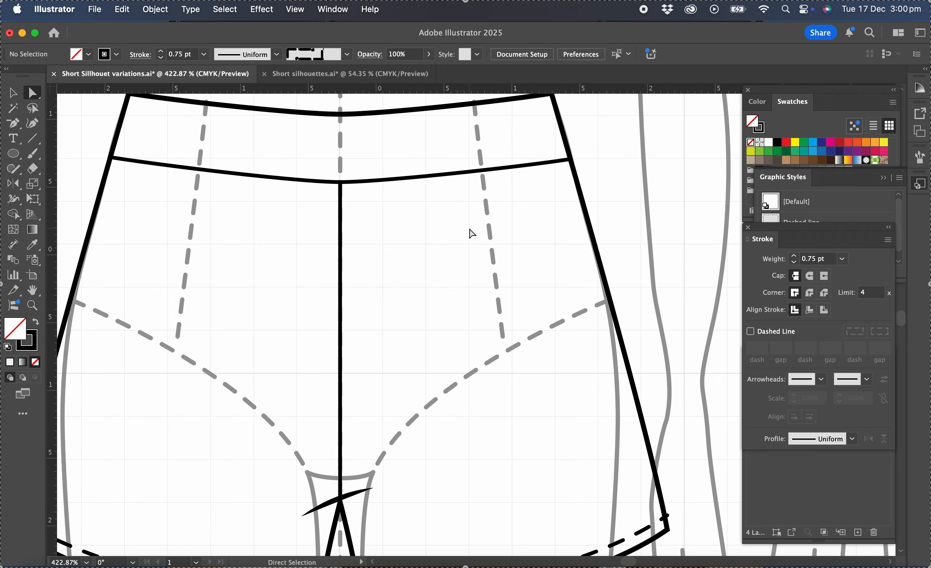
# Draw a curved pocket opening with the Pen tool from the waistband seam to the side seam on one half of the shorts
pyautogui.scroll(-5, 471, 233)
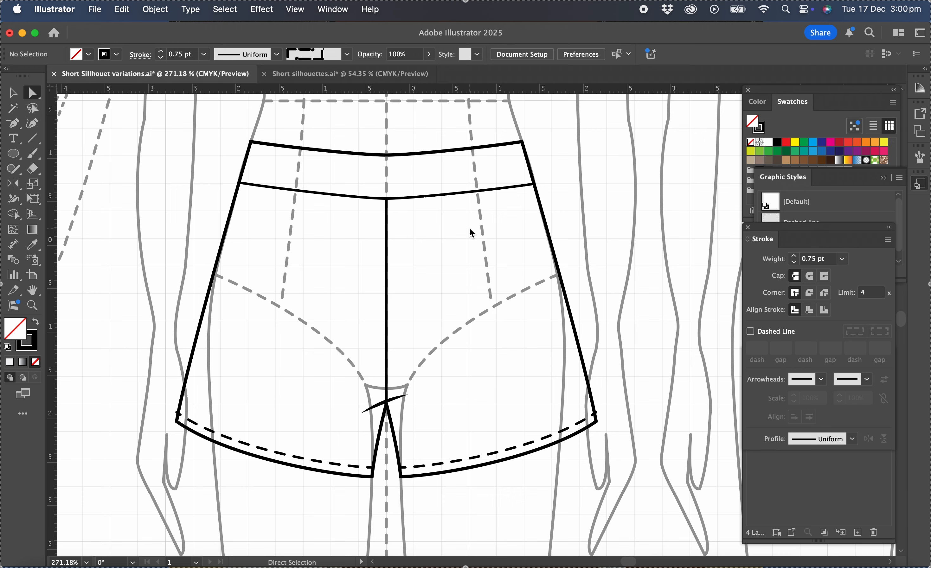
pyautogui.moveTo(13, 122); pyautogui.dragTo(61, 129)
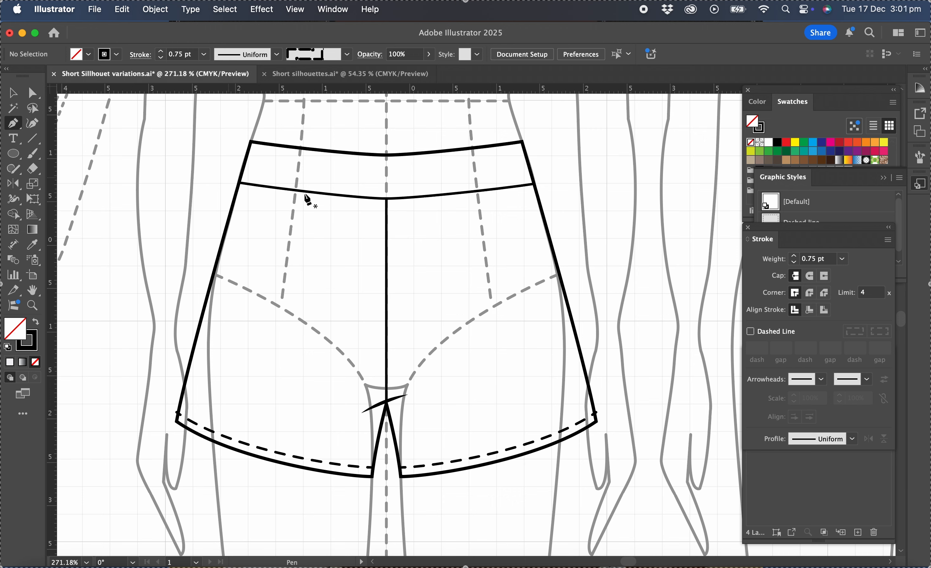
pyautogui.click(274, 188)
pyautogui.moveTo(267, 211); pyautogui.dragTo(267, 211)
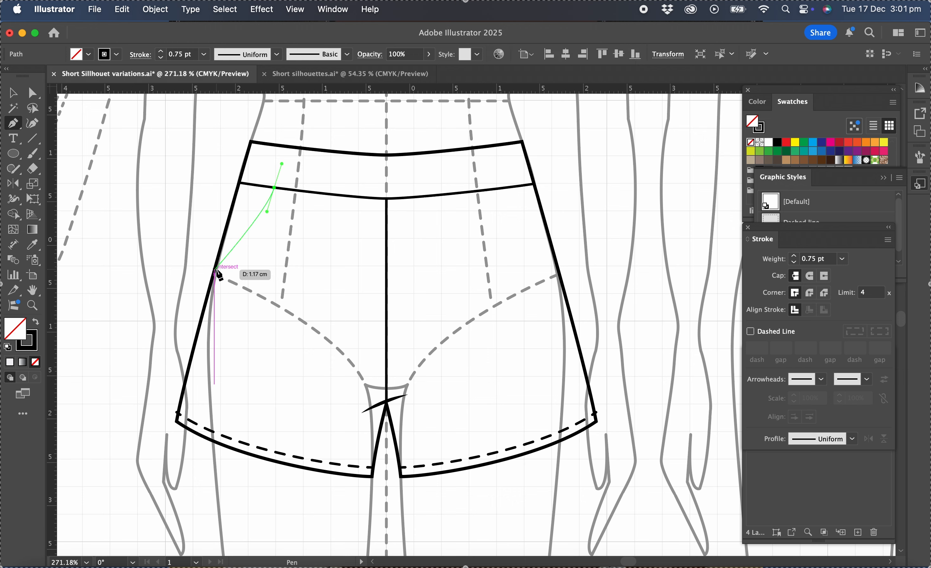
pyautogui.moveTo(215, 270); pyautogui.dragTo(172, 272)
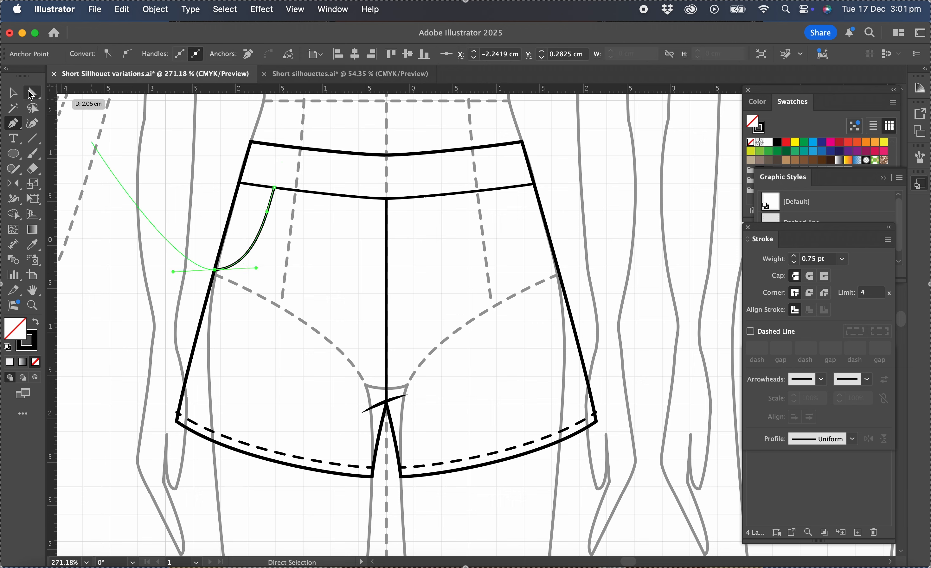
pyautogui.click(13, 93)
pyautogui.click(309, 242)
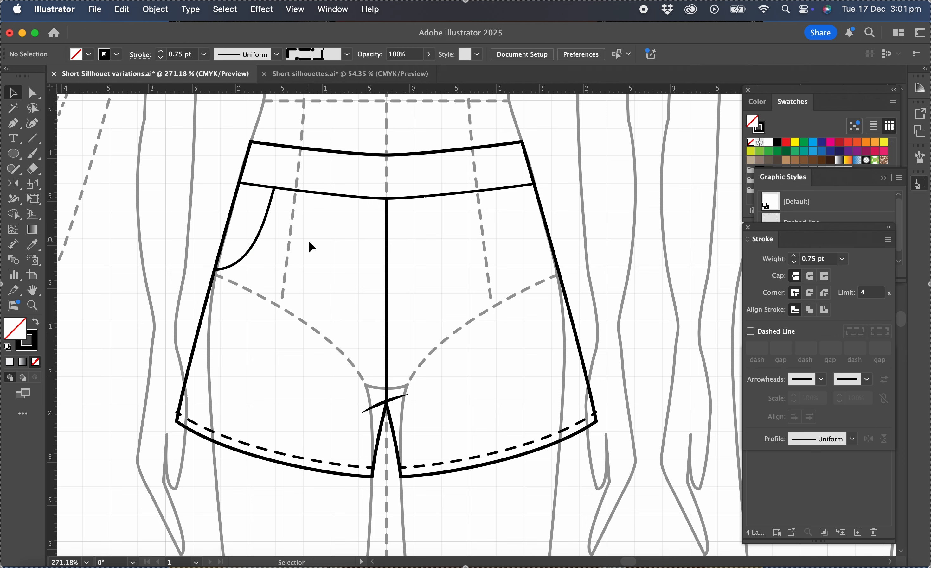
# Offset the curved pocket opening by 0.05 cm with Offset Path, keeping Miter joins and a miter limit of 4
pyautogui.click(257, 248)
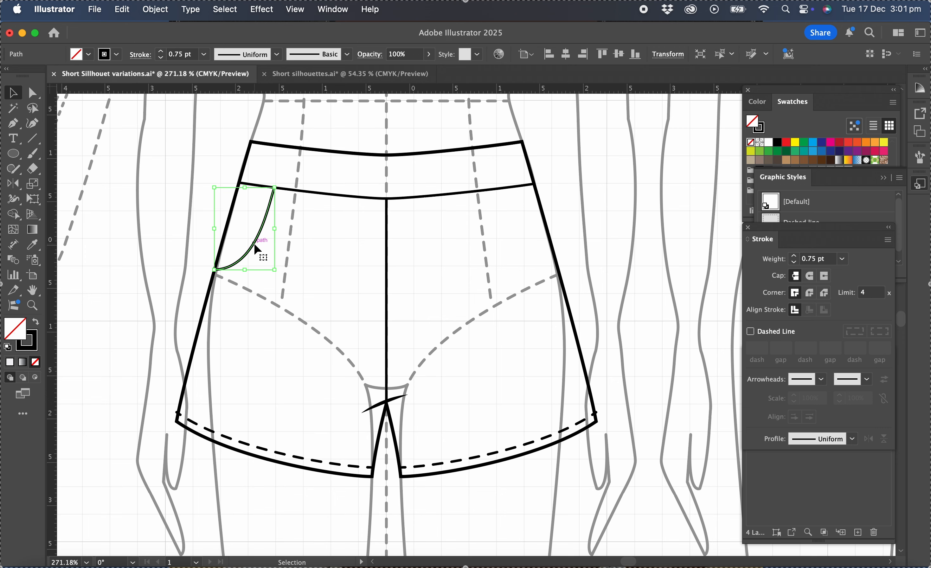
pyautogui.click(155, 10)
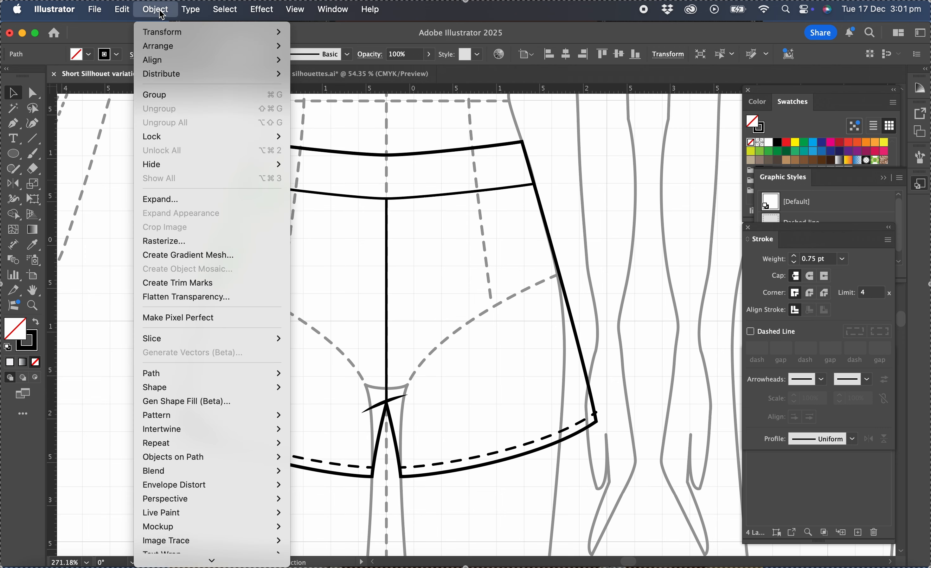
pyautogui.moveTo(166, 382)
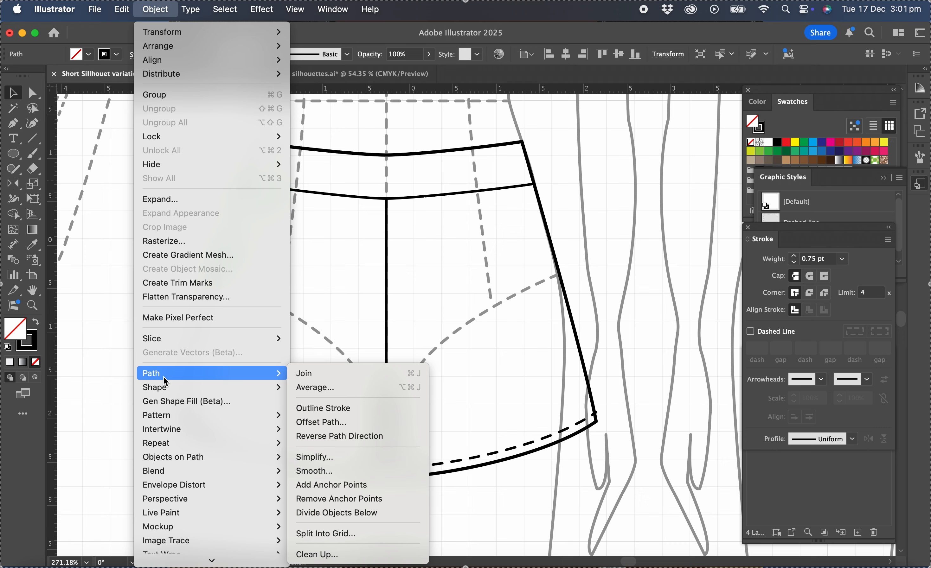
pyautogui.click(347, 424)
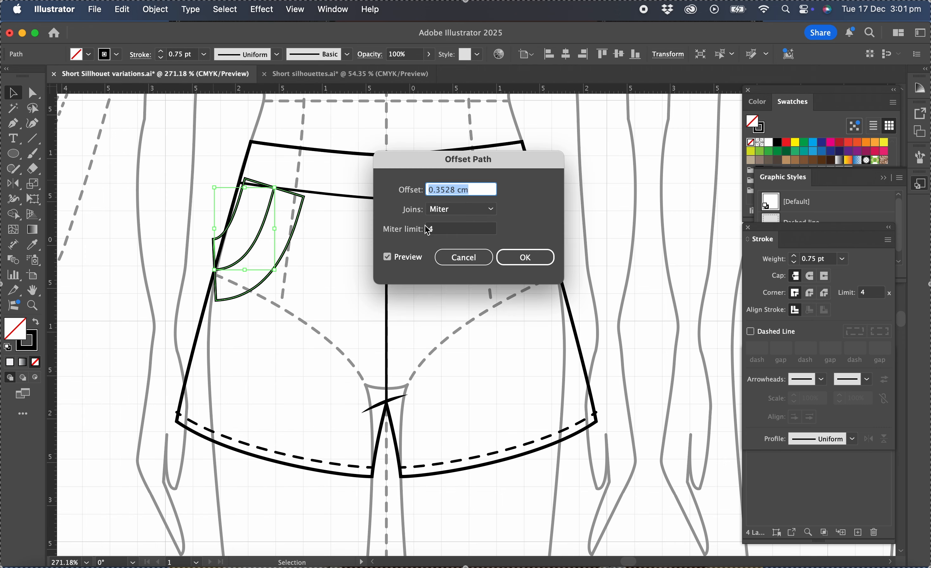
pyautogui.write('0.1')
pyautogui.click(471, 193)
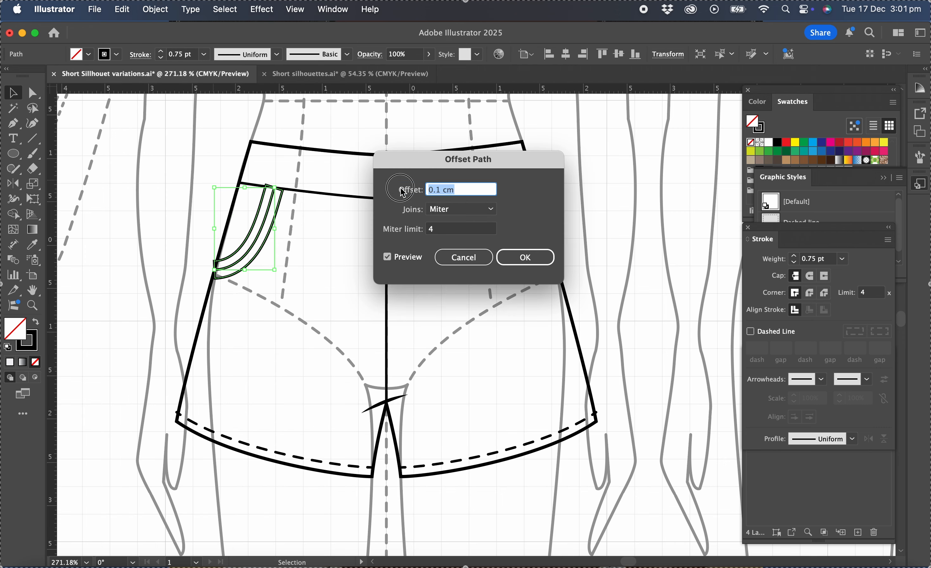
pyautogui.write('.05')
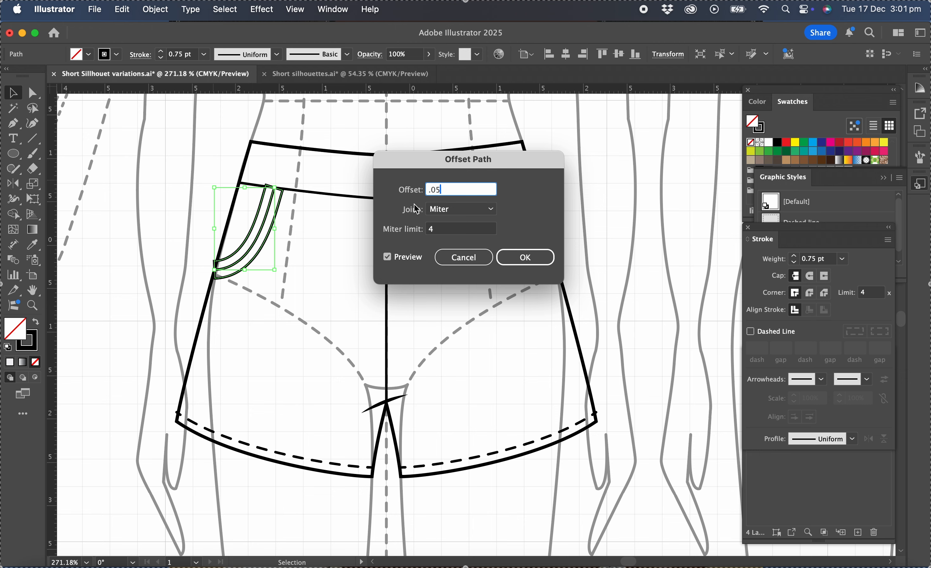
pyautogui.click(387, 257)
pyautogui.click(387, 259)
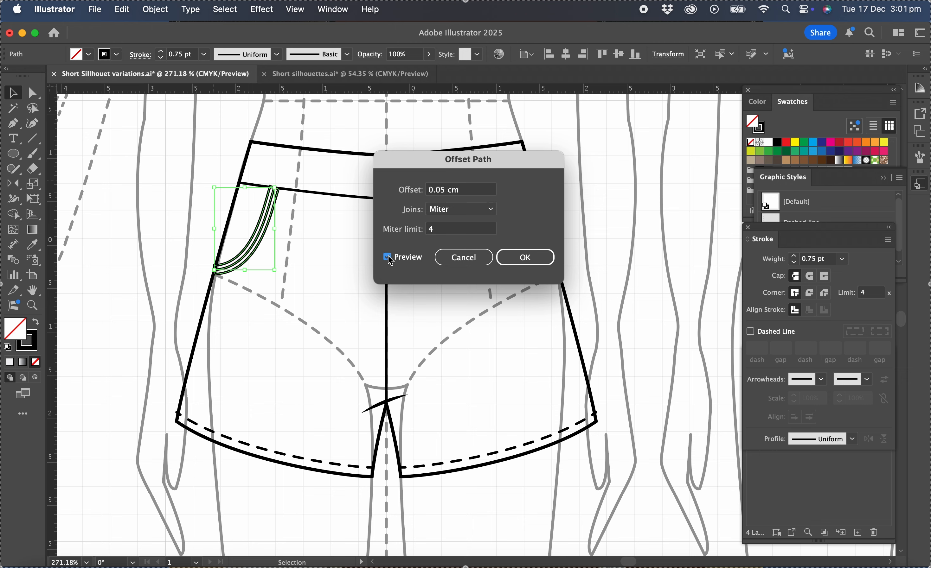
pyautogui.click(524, 258)
# Delete the inner curve and closing ends of the offset pocket outline, leaving only its outer curve beside the pocket opening
pyautogui.scroll(3, 341, 238)
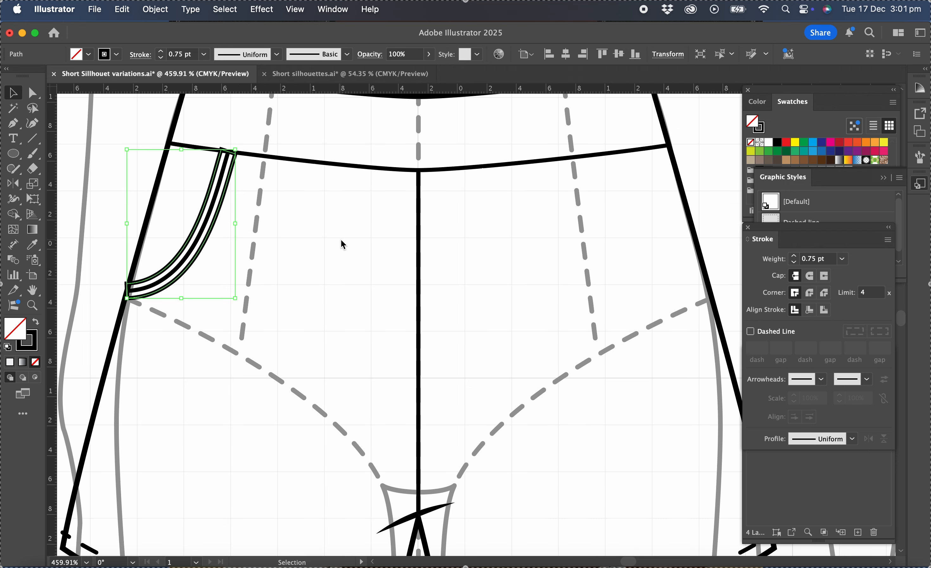
pyautogui.hscroll(-2, 341, 239)
pyautogui.click(32, 92)
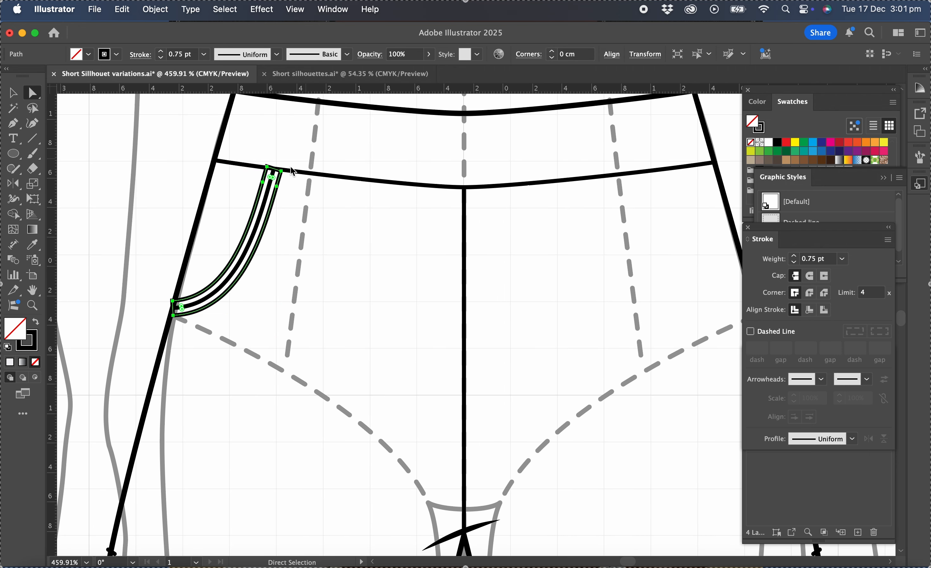
pyautogui.click(285, 139)
pyautogui.click(266, 167)
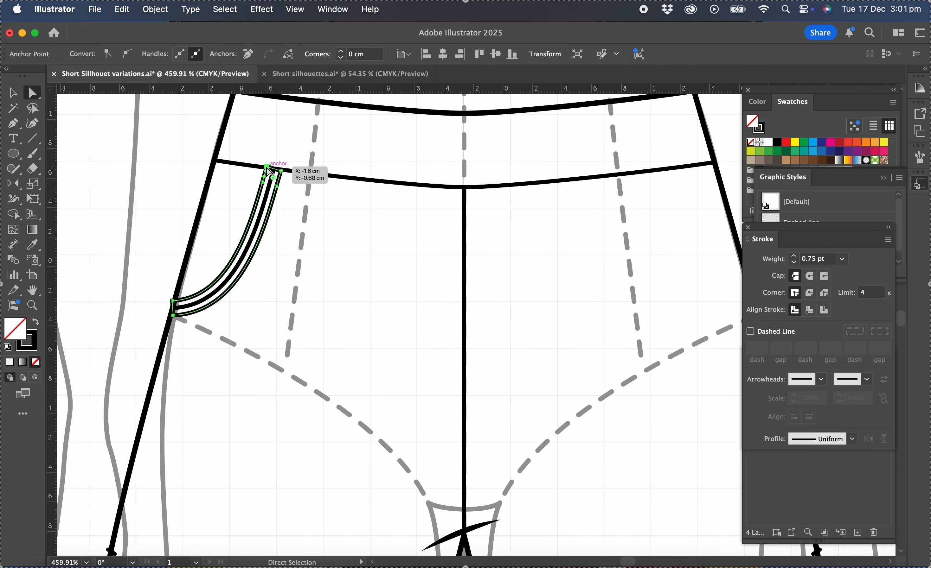
pyautogui.press('Delete')
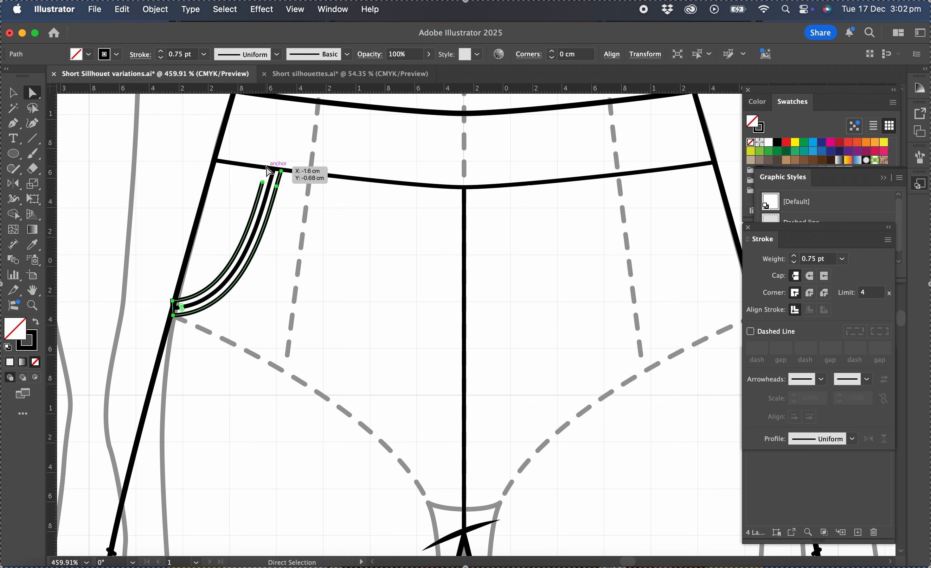
pyautogui.click(207, 273)
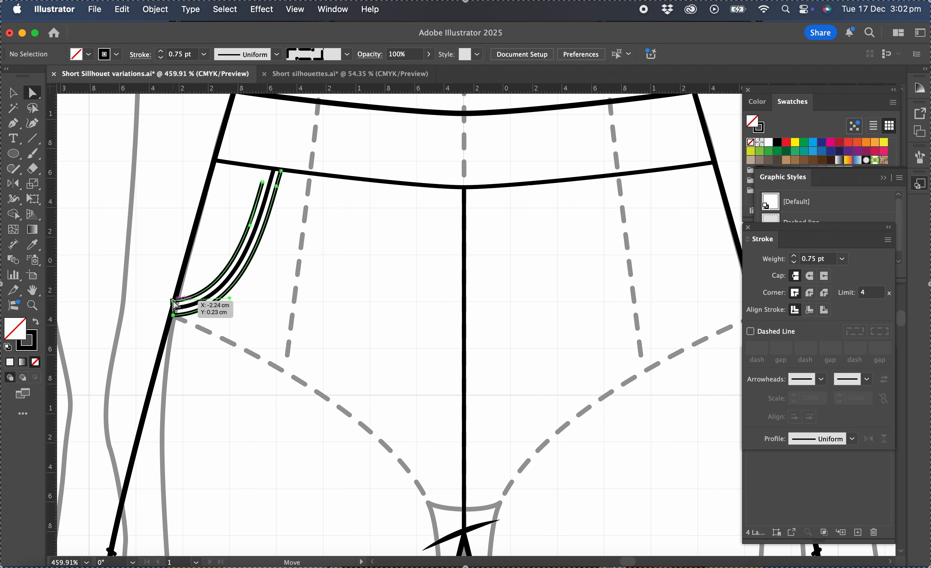
pyautogui.click(172, 301)
pyautogui.press('Delete')
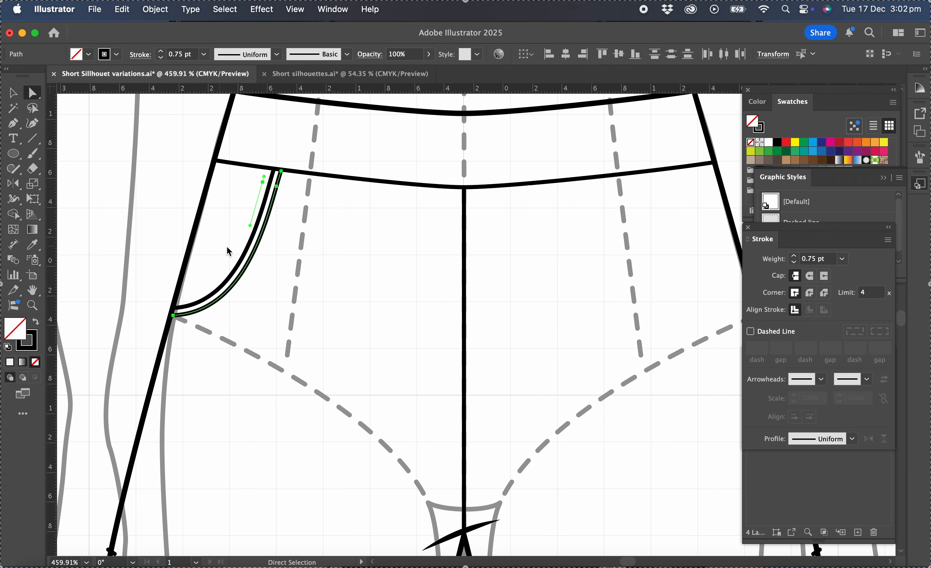
pyautogui.click(262, 182)
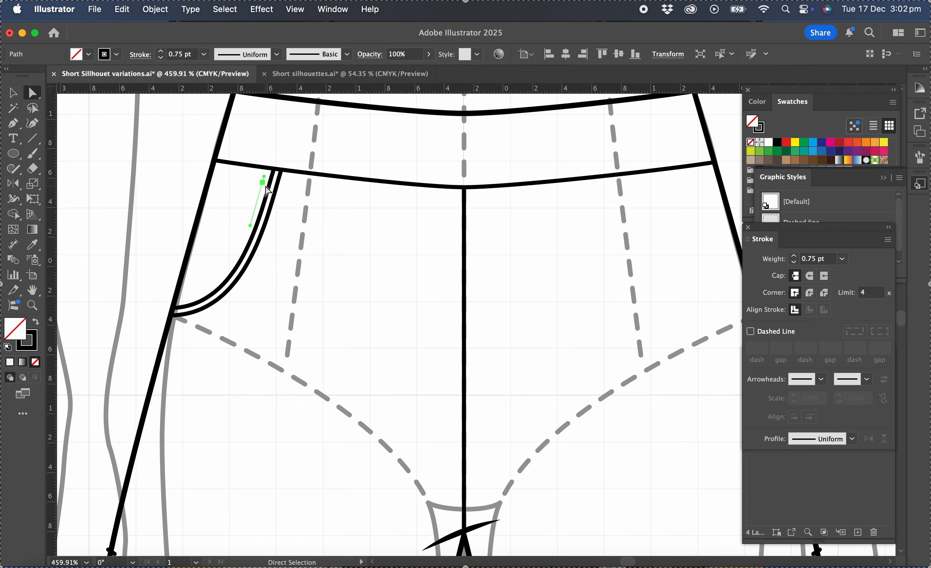
pyautogui.click(268, 191)
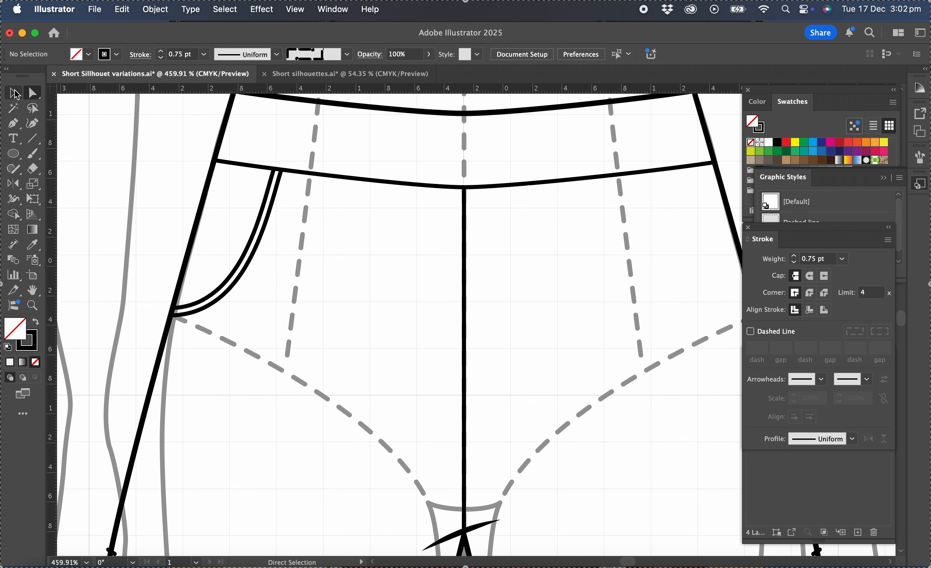
# Apply the Dashed line graphic style to the outer offset curve as the pocket's topstitching
pyautogui.press('v')
pyautogui.click(260, 266)
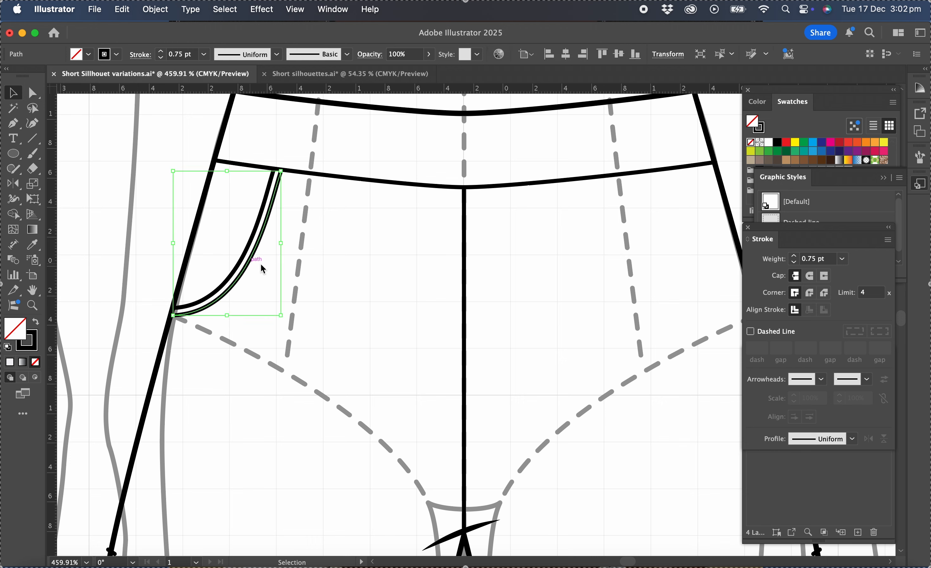
pyautogui.click(857, 210)
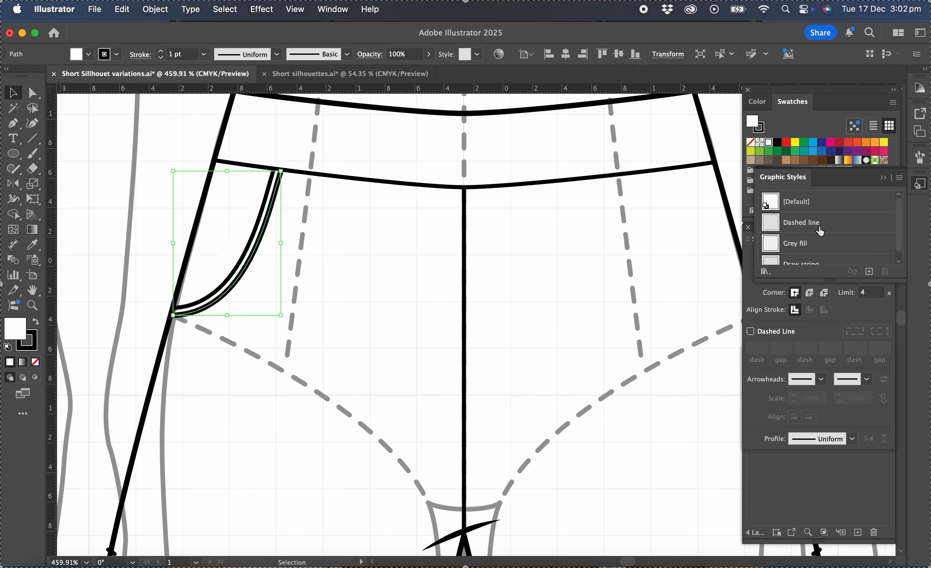
pyautogui.click(811, 226)
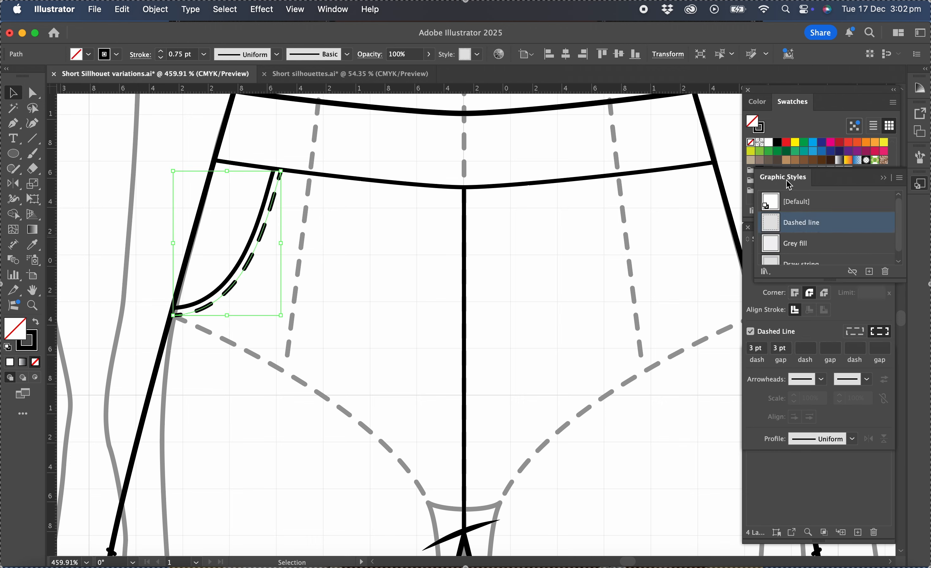
# Dock the Graphic Styles panel together with the Stroke panel, bring Stroke to the front and clear the selection
pyautogui.moveTo(790, 185)
pyautogui.mouseDown()
pyautogui.moveTo(675, 262)
pyautogui.moveTo(759, 278)
pyautogui.moveTo(817, 250)
pyautogui.mouseUp()
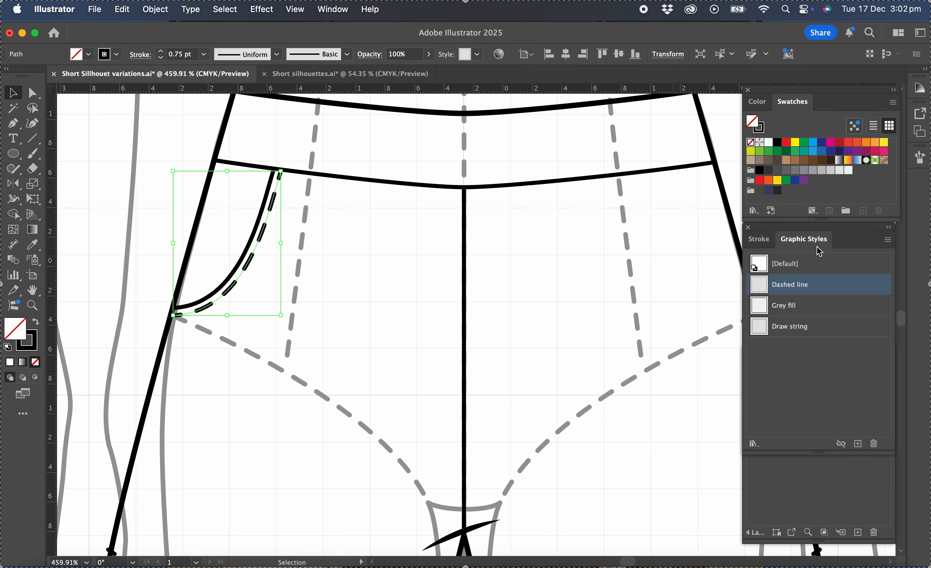
pyautogui.click(763, 242)
pyautogui.click(579, 273)
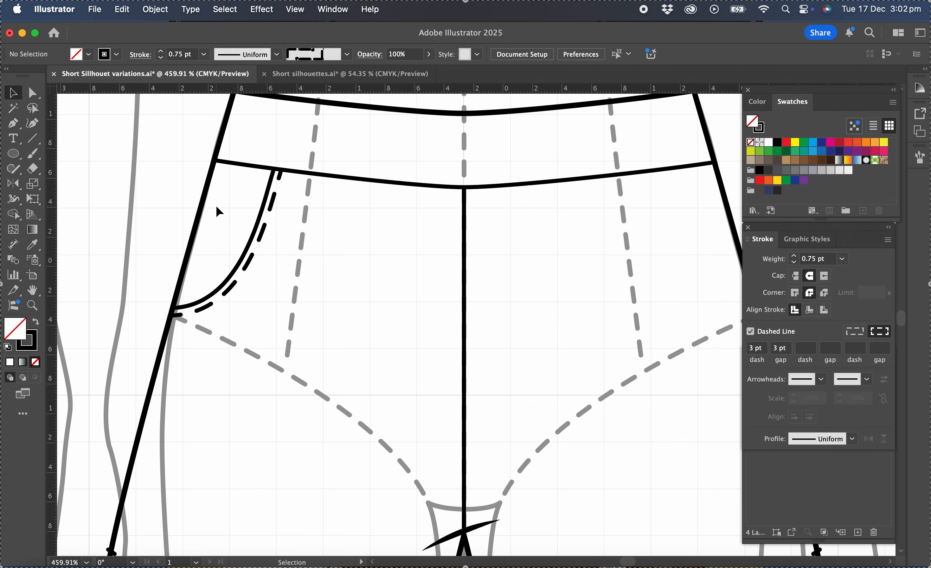
# Reflect a copy of the pocket opening and its dashed stitching across the centre front seam onto the other half
pyautogui.click(224, 218)
pyautogui.moveTo(224, 218); pyautogui.dragTo(282, 261)
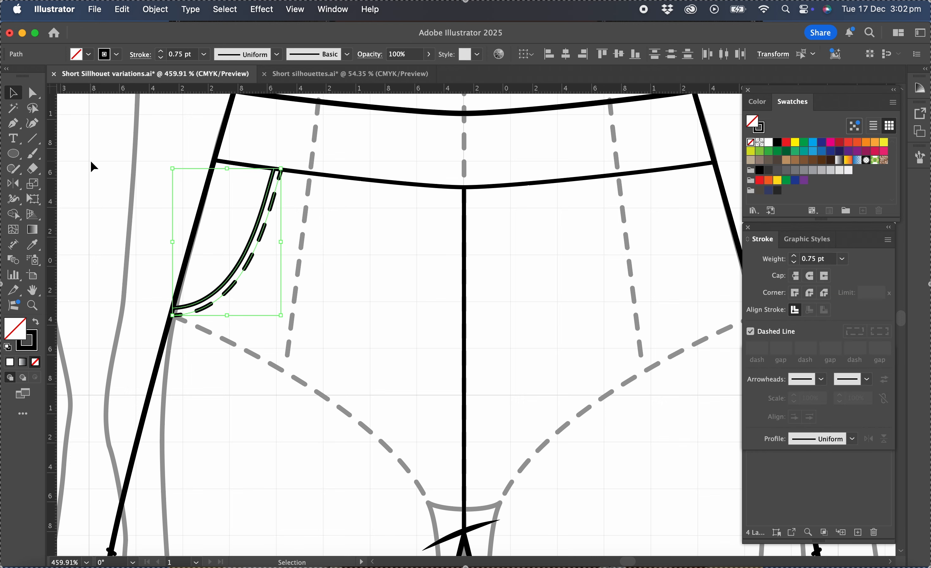
pyautogui.click(13, 183)
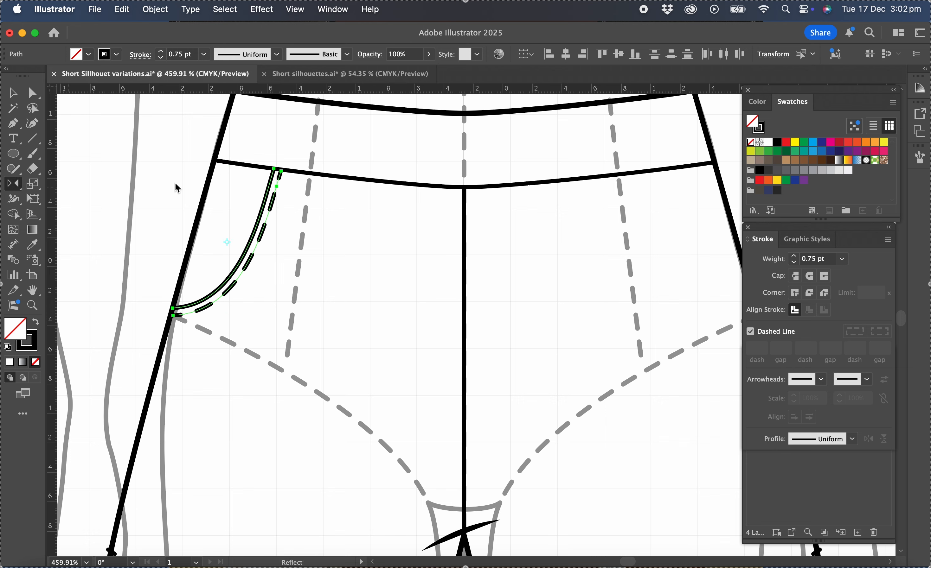
pyautogui.click(464, 199)
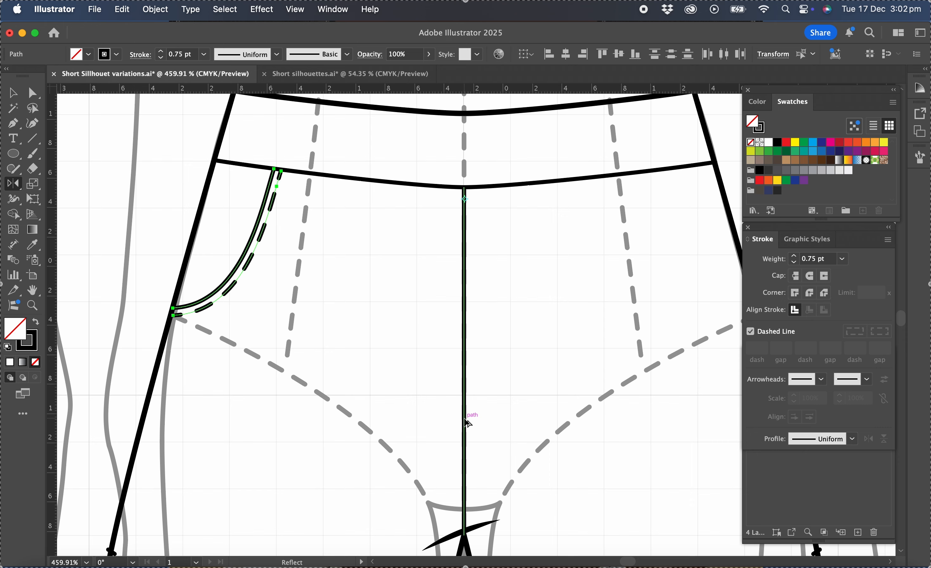
pyautogui.moveTo(468, 423); pyautogui.dragTo(602, 378)
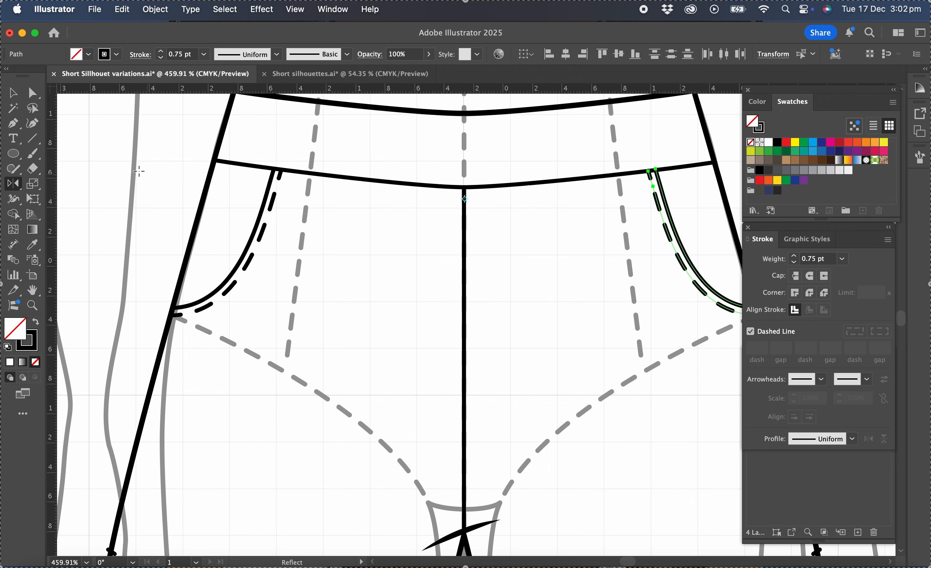
pyautogui.click(12, 93)
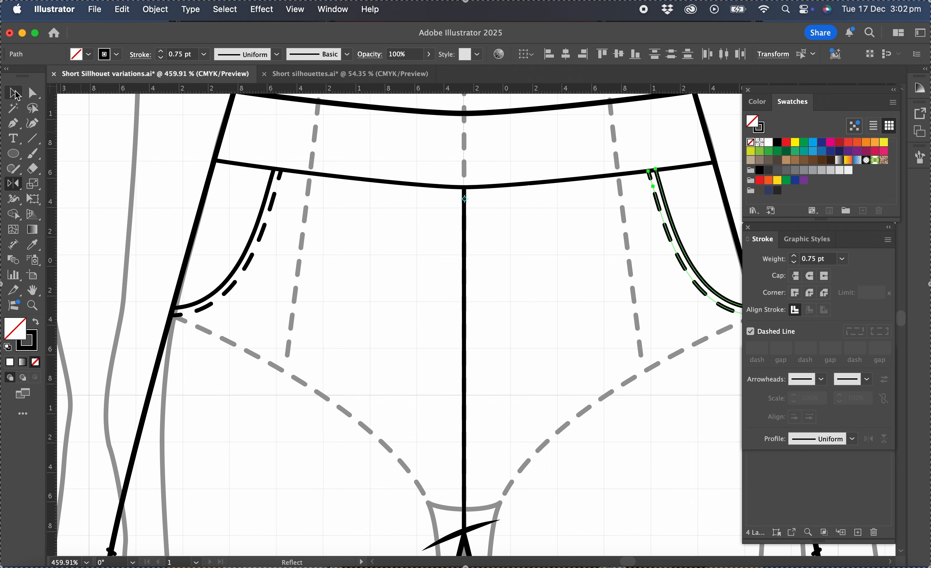
pyautogui.click(323, 249)
# Draw a short curved 0.5 pt solid gather mark with the Pen tool, rising from the waistband seam near the side seam
pyautogui.hscroll(4, 322, 249)
pyautogui.scroll(3, 322, 249)
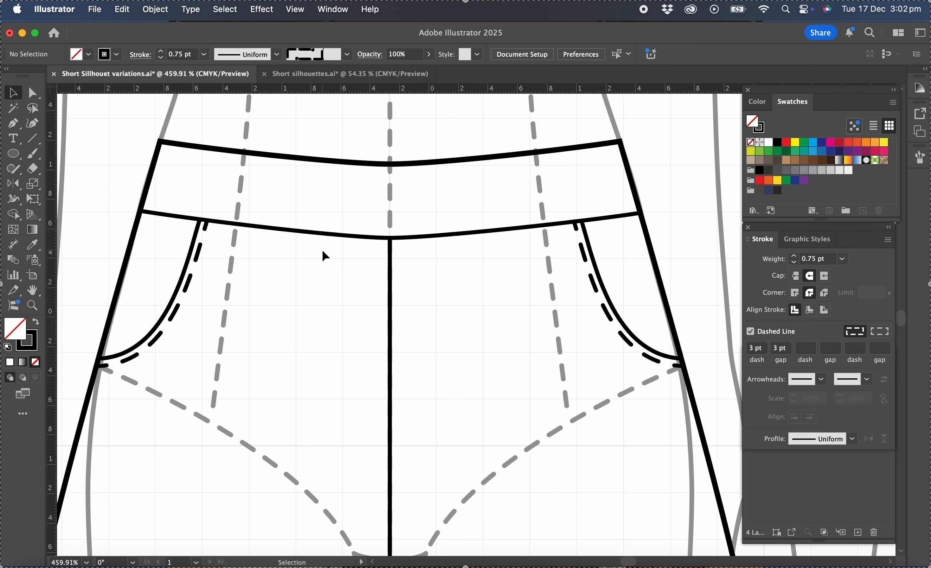
pyautogui.click(14, 126)
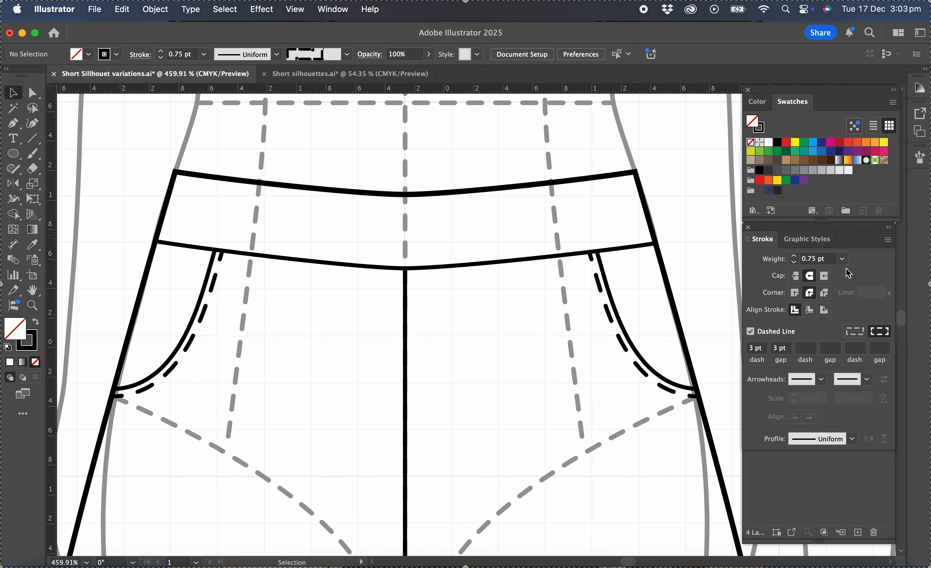
pyautogui.click(843, 259)
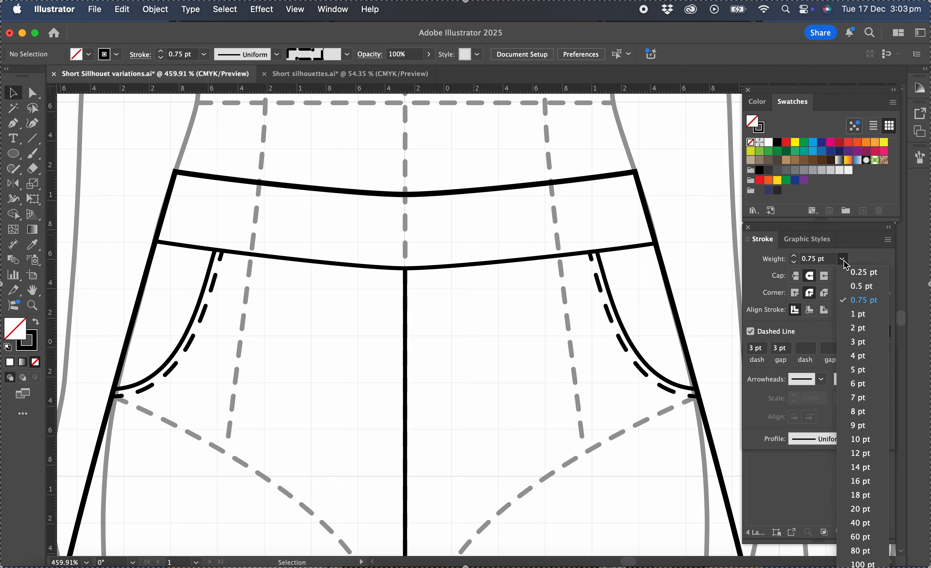
pyautogui.click(850, 290)
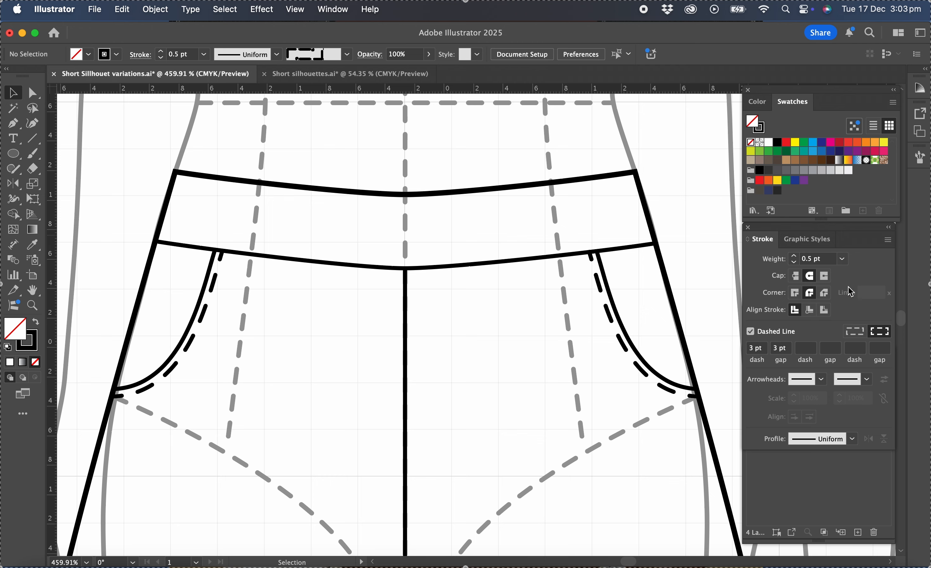
pyautogui.click(13, 124)
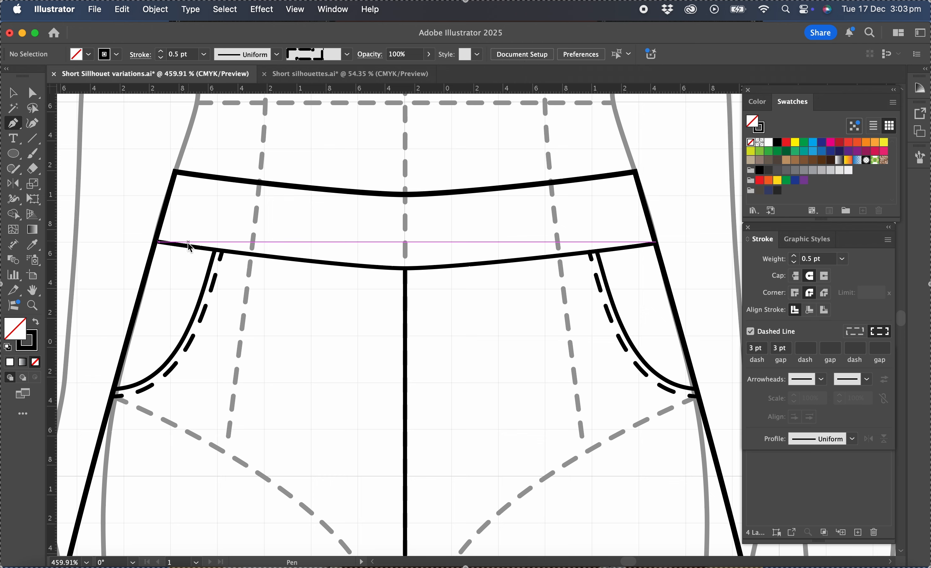
pyautogui.click(173, 244)
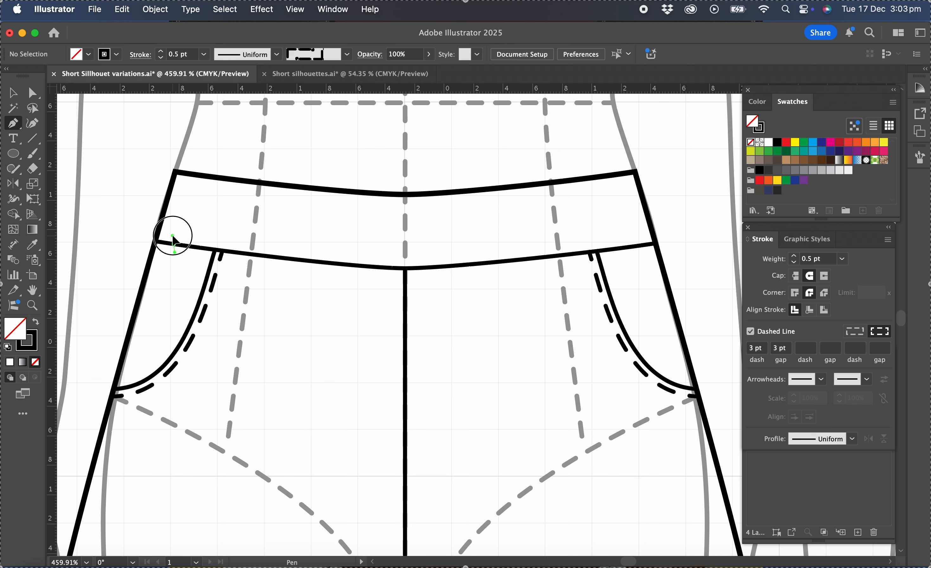
pyautogui.moveTo(175, 248); pyautogui.dragTo(180, 205)
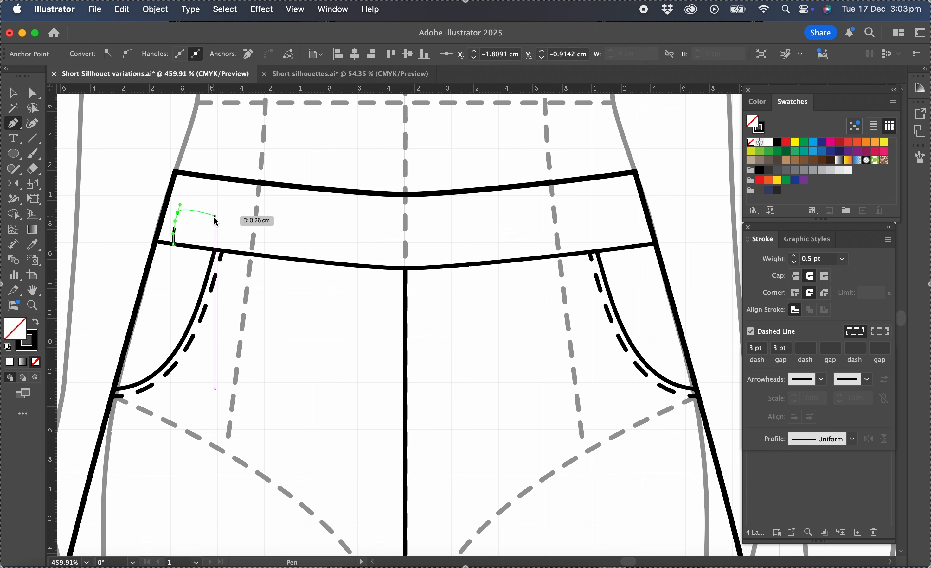
pyautogui.click(751, 332)
pyautogui.click(14, 94)
pyautogui.click(64, 134)
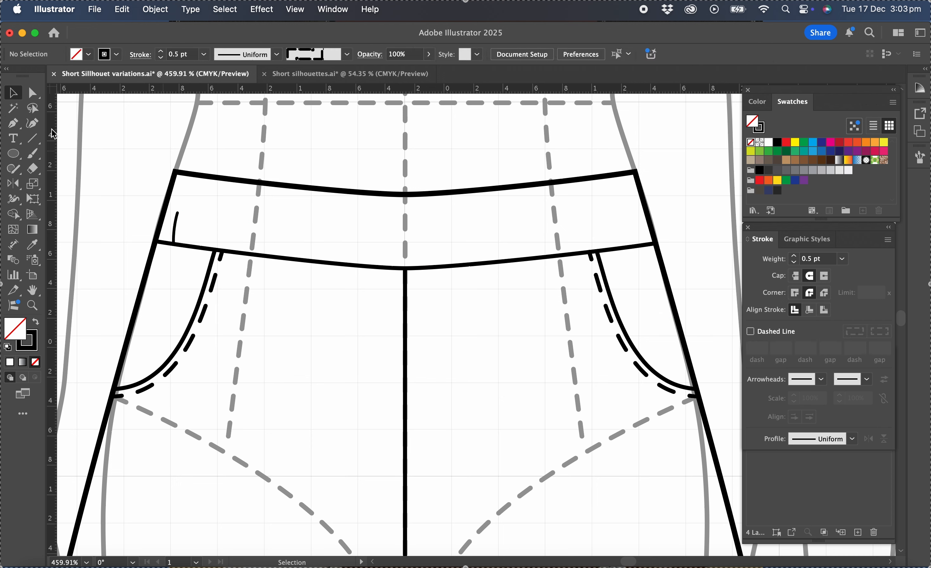
# Draw a longer curved gather mark with the Pen tool, descending from the waistband's upper edge beside the first mark
pyautogui.click(14, 124)
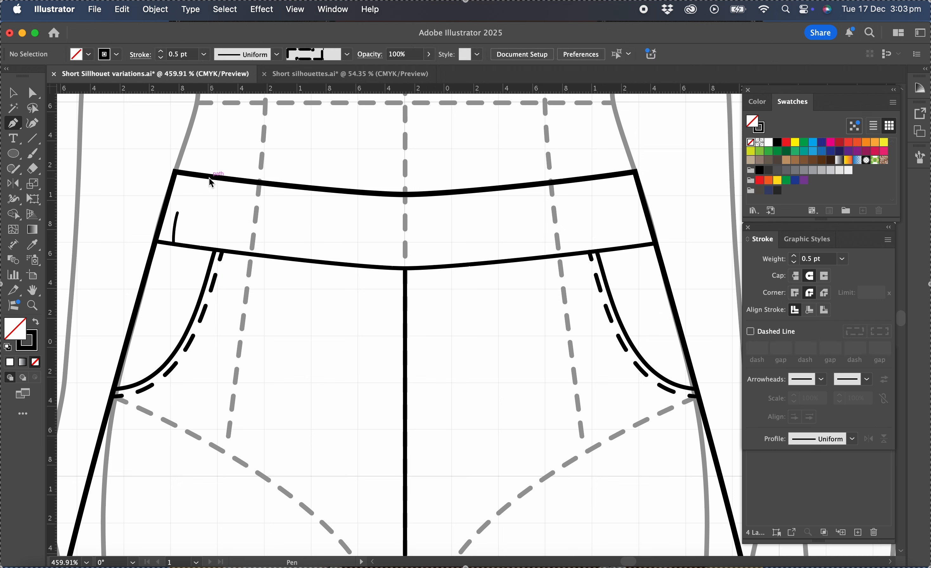
pyautogui.moveTo(200, 190); pyautogui.dragTo(199, 194)
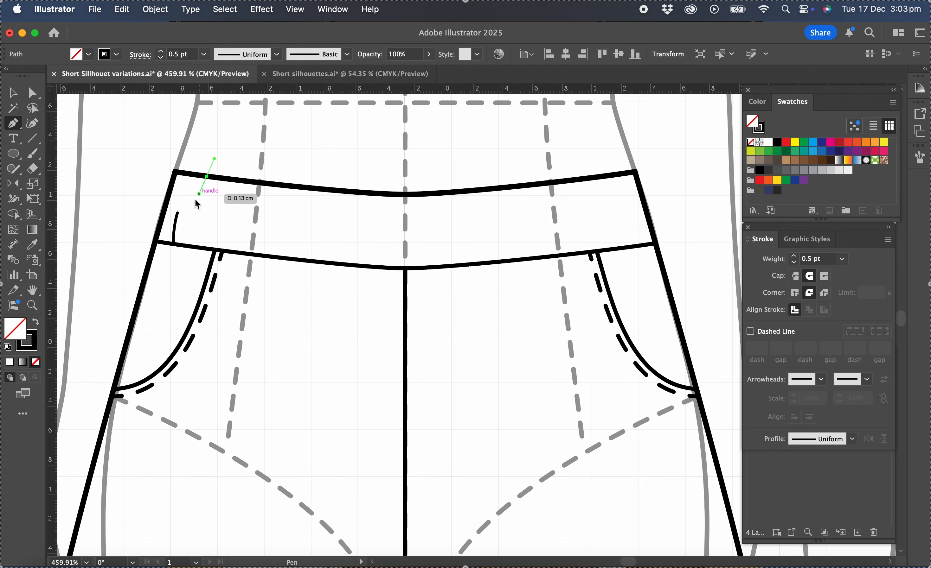
pyautogui.moveTo(189, 234); pyautogui.dragTo(190, 255)
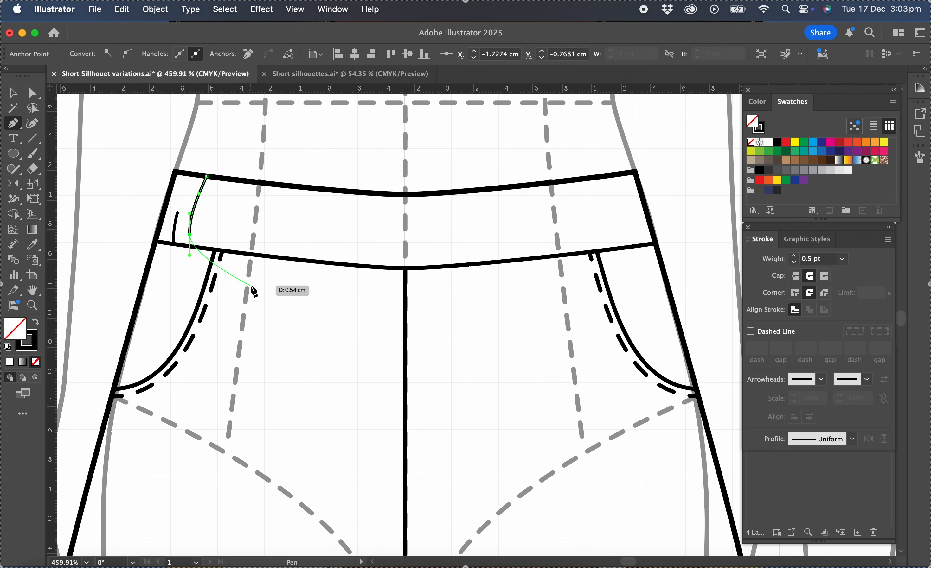
pyautogui.press('Escape')
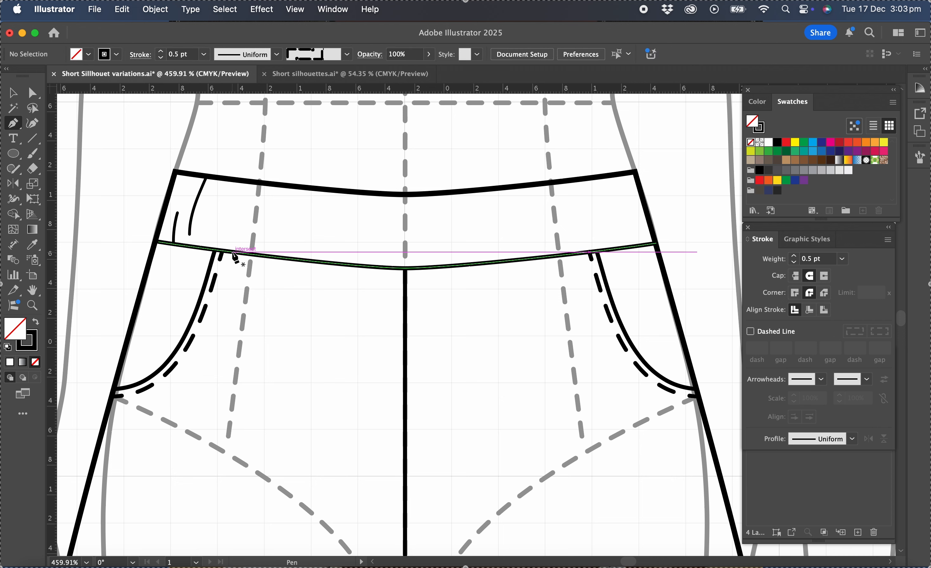
# Draw two gather marks rising from the waistband seam, a short one just inside the pocket opening and a longer one at the dashed dart line
pyautogui.moveTo(234, 253); pyautogui.dragTo(232, 223)
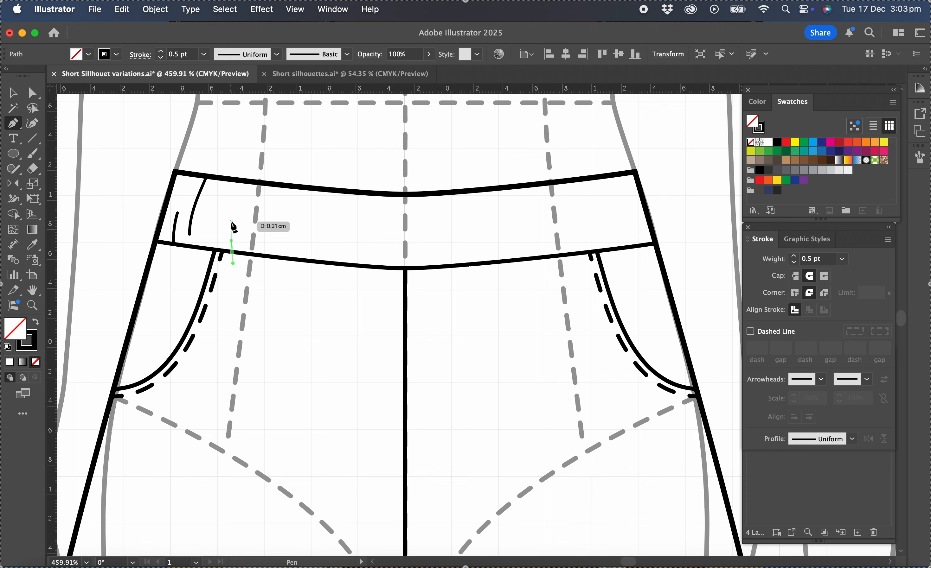
pyautogui.moveTo(232, 222); pyautogui.dragTo(234, 212)
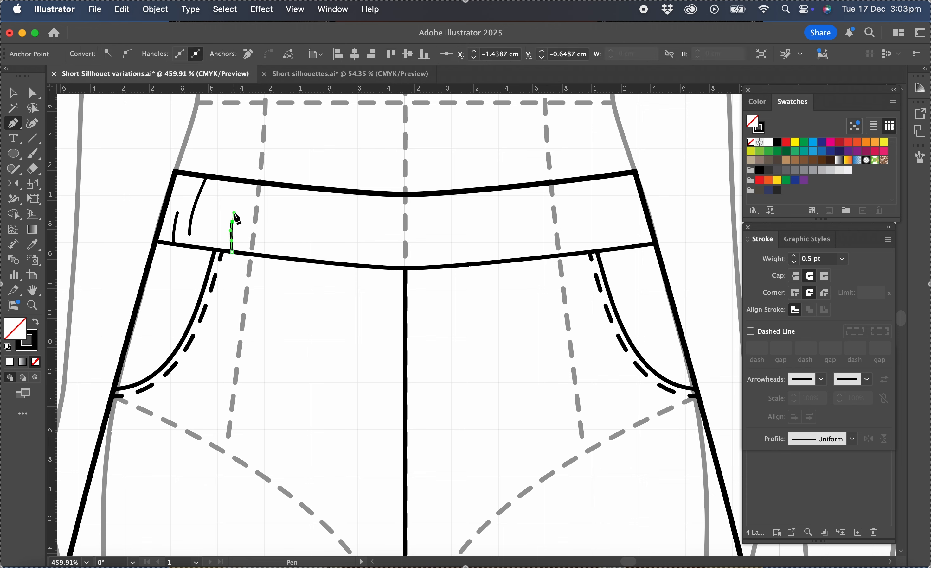
pyautogui.keyDown('super'); pyautogui.click(278, 232); pyautogui.keyUp('super')
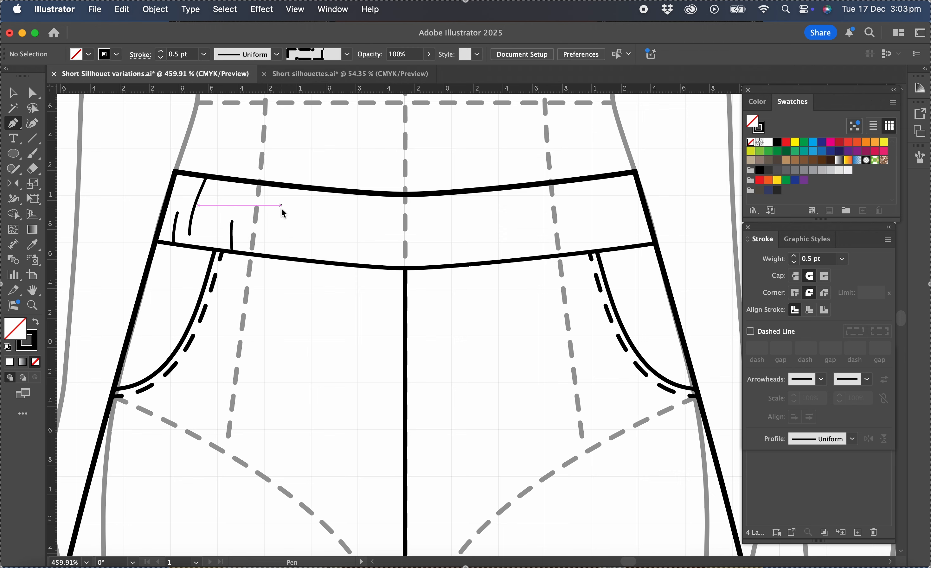
pyautogui.click(252, 253)
pyautogui.click(261, 206)
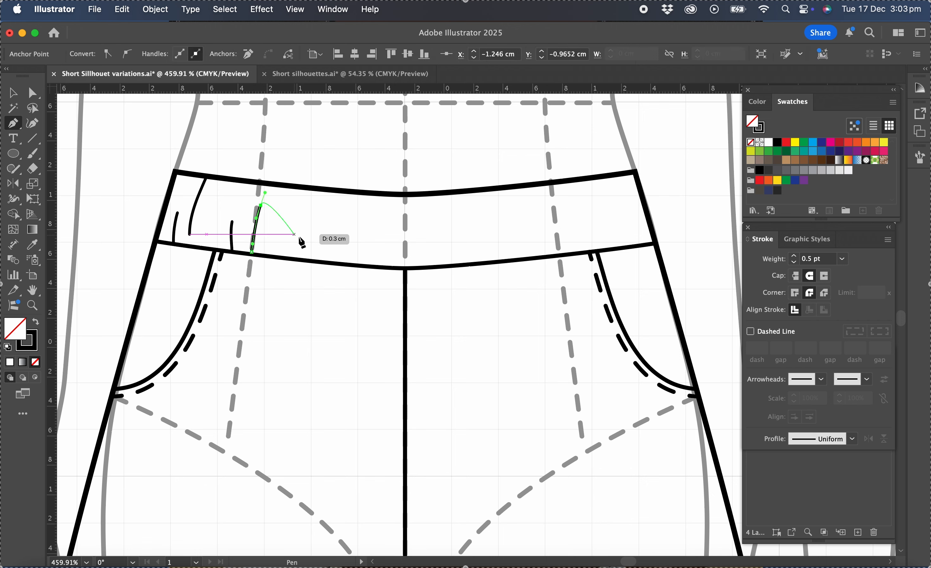
pyautogui.press('Escape')
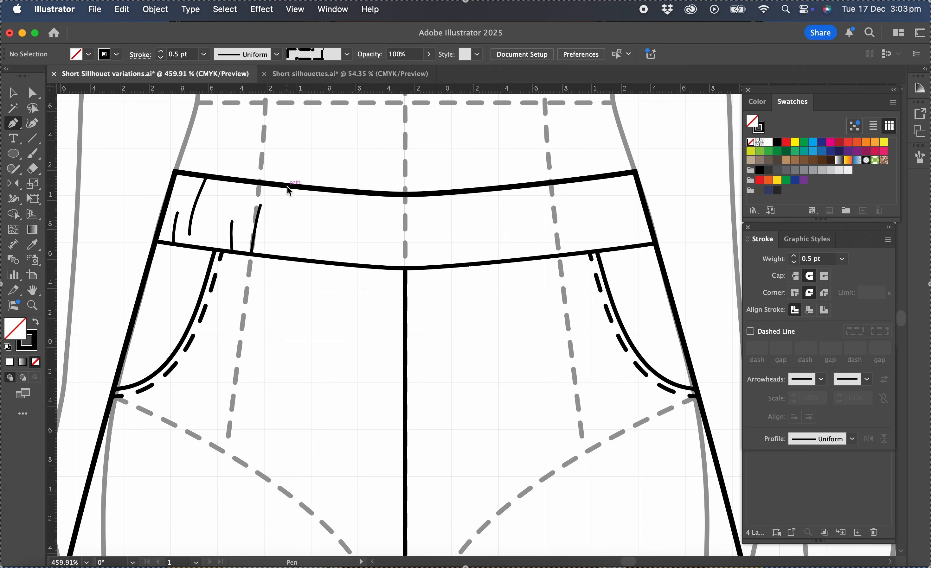
# Draw a slightly curved gather mark hanging from the waistband's upper edge, just inside the dashed dart line
pyautogui.moveTo(287, 199); pyautogui.dragTo(287, 201)
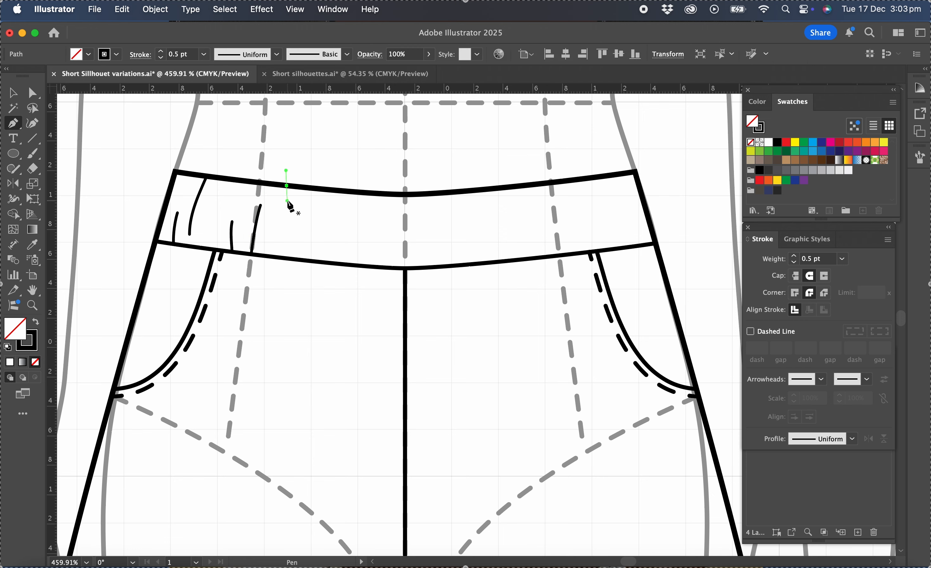
pyautogui.click(282, 228)
pyautogui.moveTo(280, 240); pyautogui.dragTo(279, 244)
pyautogui.press('super')
pyautogui.keyDown('super'); pyautogui.click(332, 234); pyautogui.keyUp('super')
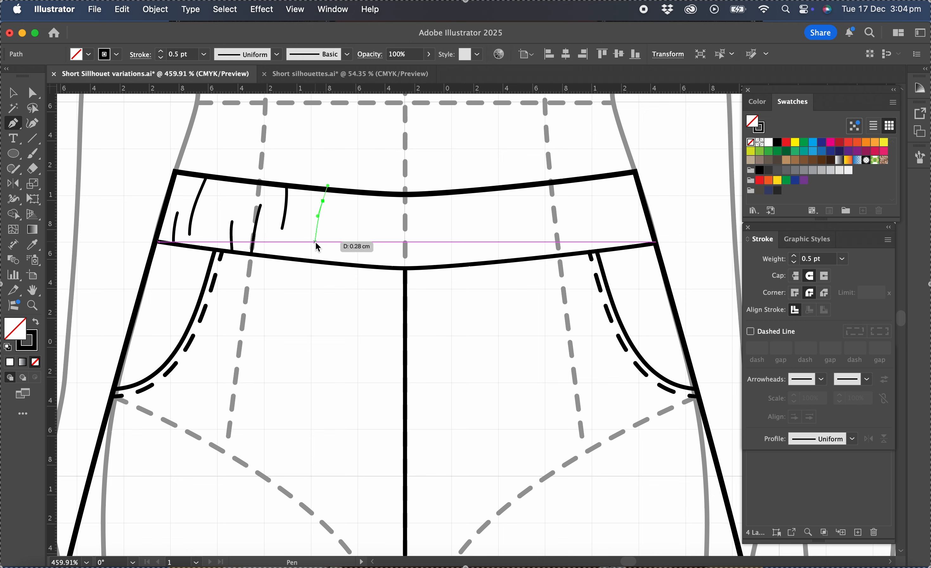
# Draw two curved gather marks floating between the waistband's edges, in the stretch between the dart line and the centre front
pyautogui.moveTo(316, 244); pyautogui.dragTo(318, 256)
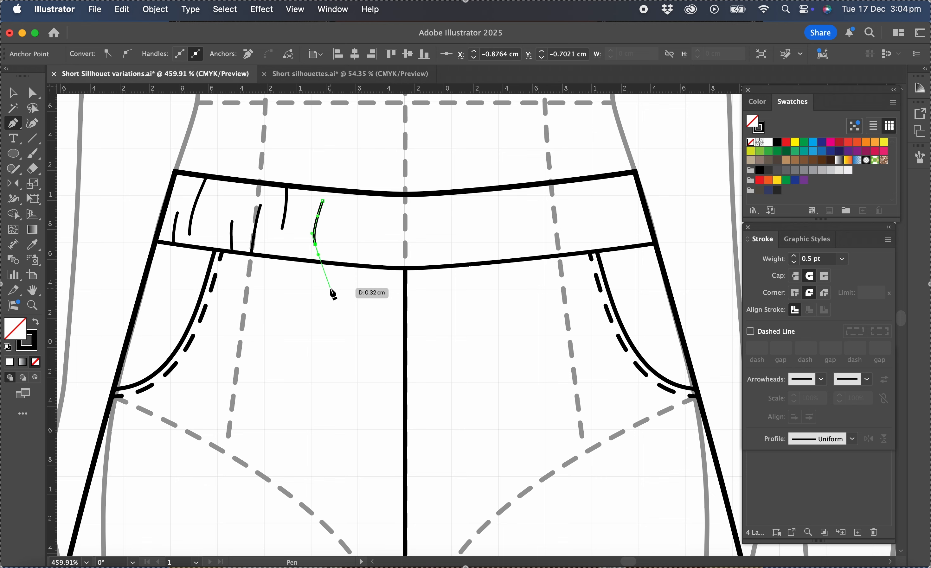
pyautogui.press('Escape')
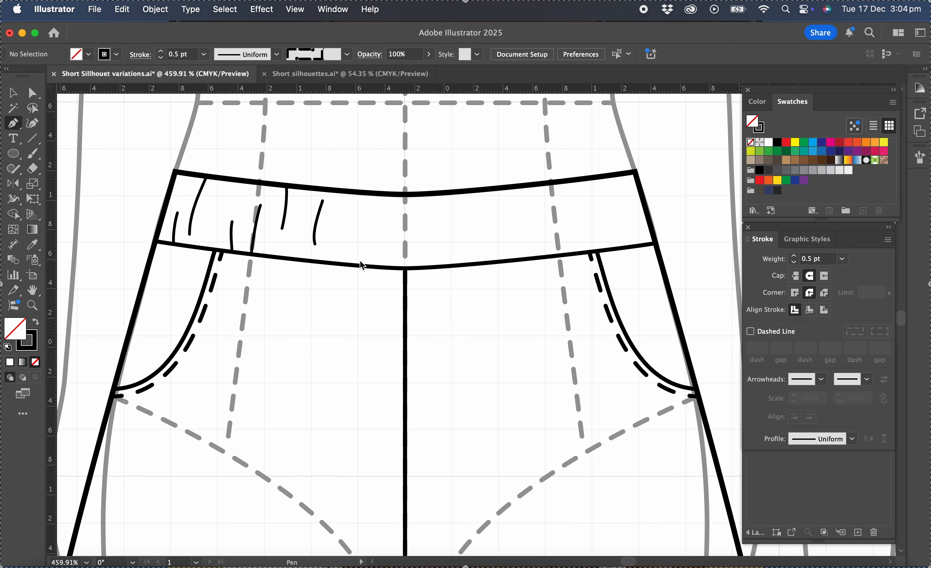
pyautogui.click(350, 271)
pyautogui.click(347, 255)
pyautogui.click(344, 239)
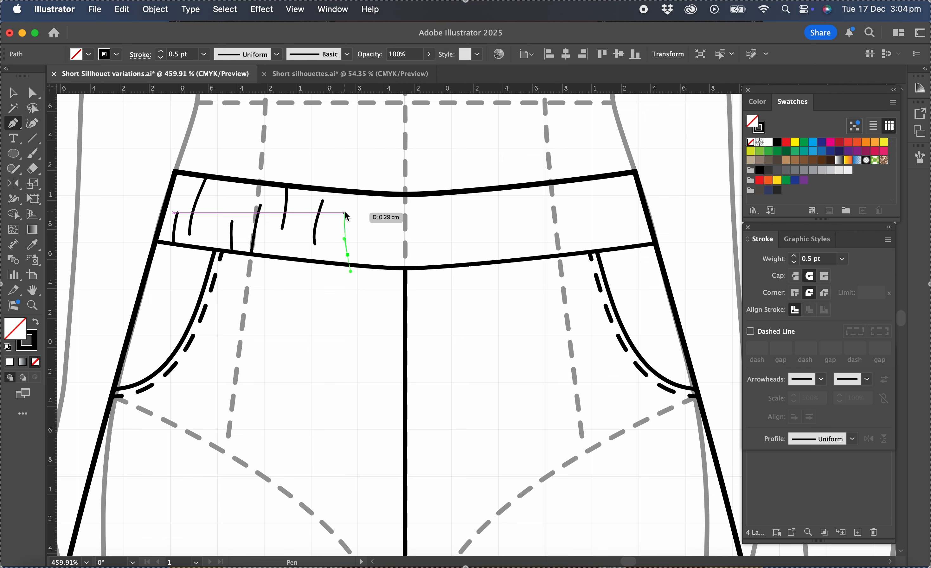
pyautogui.moveTo(344, 213); pyautogui.dragTo(346, 200)
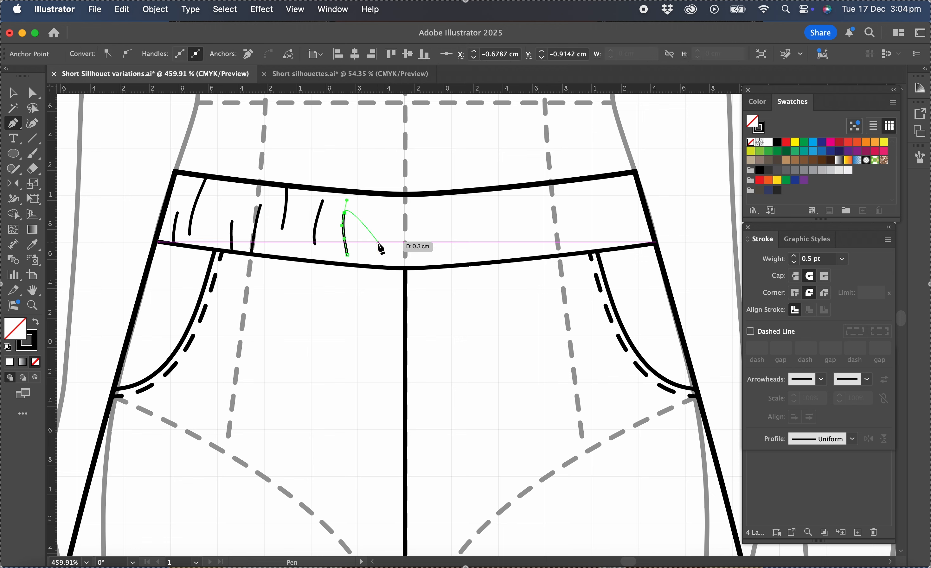
pyautogui.keyDown('super'); pyautogui.click(380, 247); pyautogui.keyUp('super')
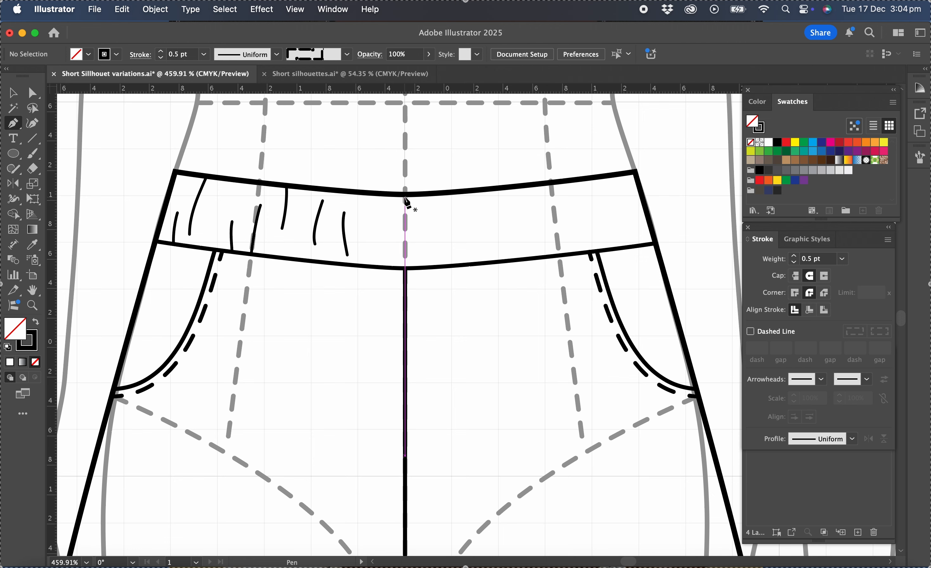
# Draw a curved gather mark descending from the waistband's upper edge at the centre front
pyautogui.moveTo(407, 197); pyautogui.dragTo(409, 211)
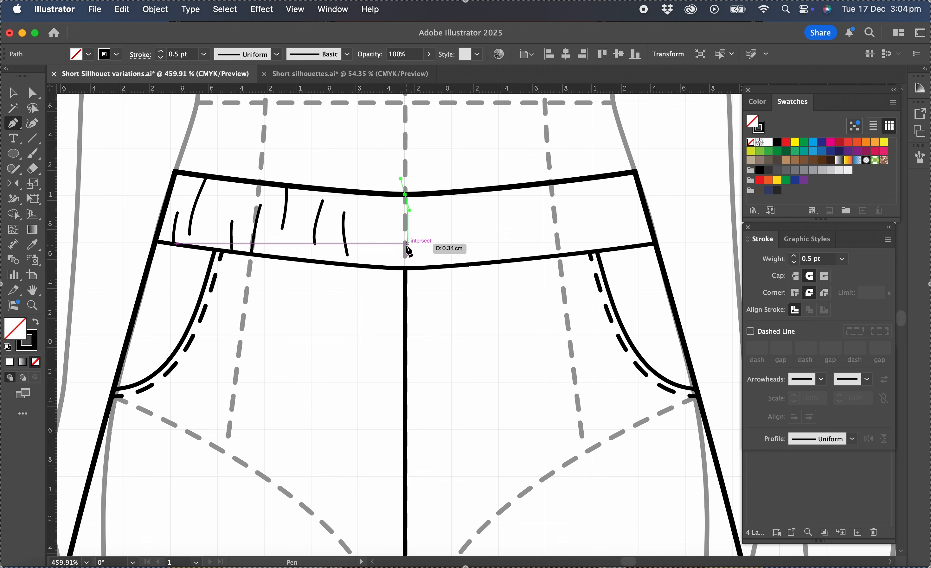
pyautogui.moveTo(408, 249); pyautogui.dragTo(405, 267)
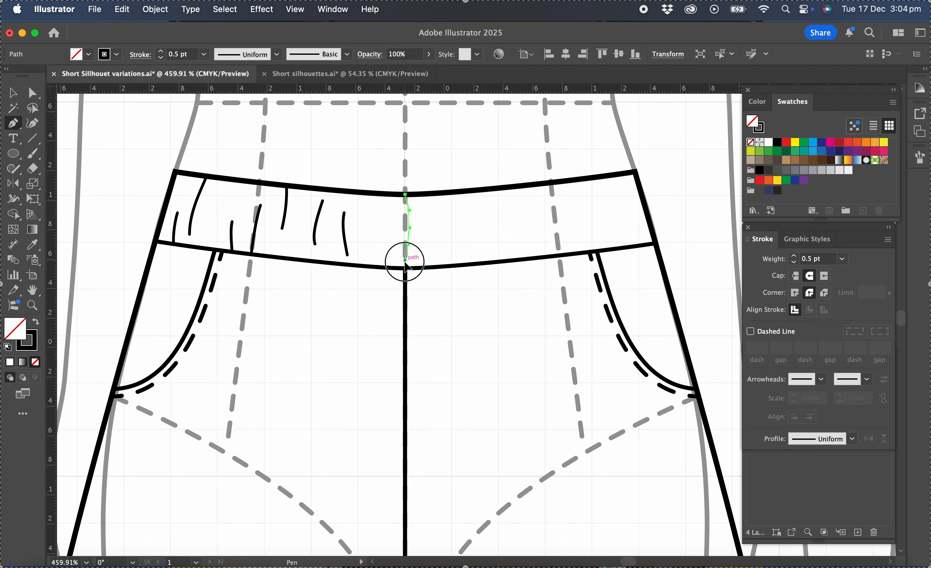
pyautogui.keyDown('super'); pyautogui.click(438, 260); pyautogui.keyUp('super')
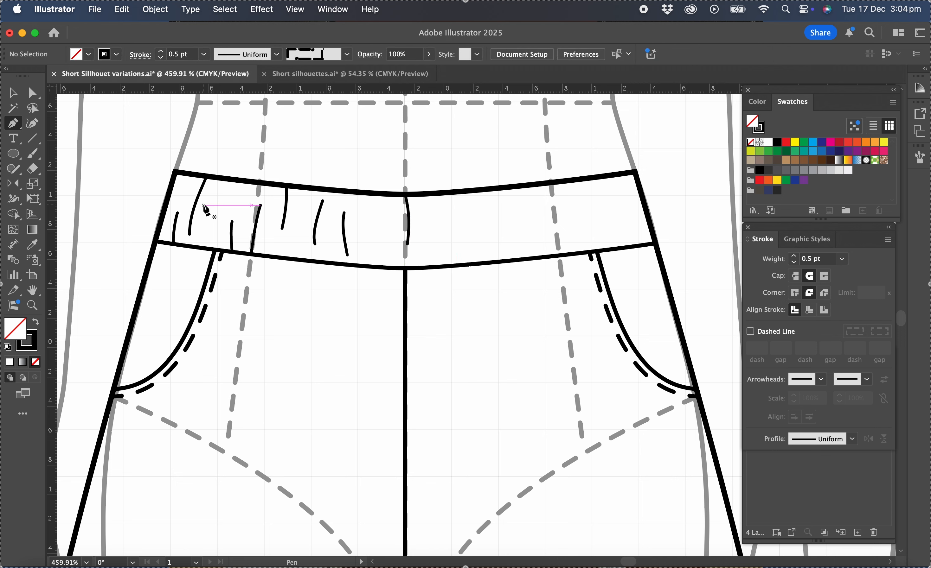
# Apply the triangular tapering width profile to the four gather marks nearest the side seam and the centre front mark
pyautogui.click(13, 92)
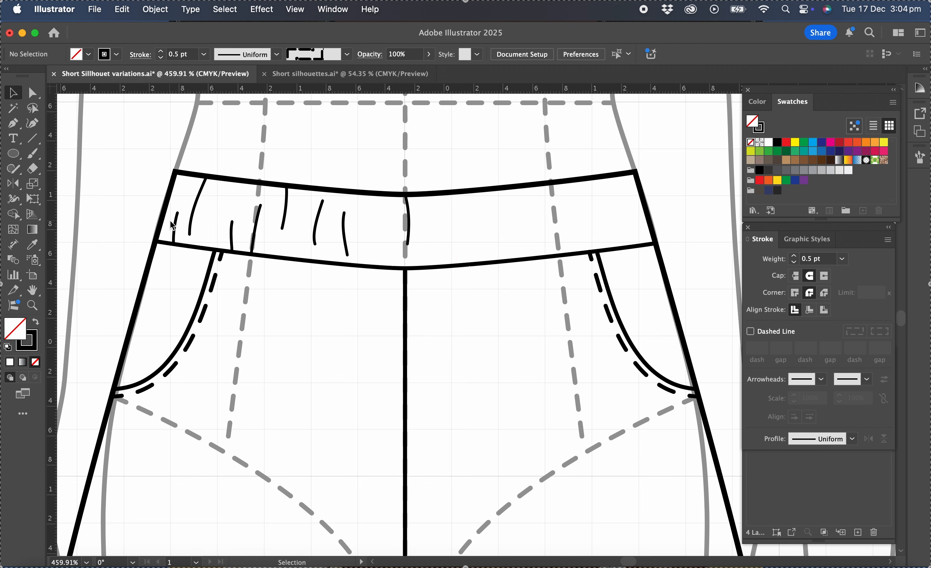
pyautogui.moveTo(173, 225)
pyautogui.mouseDown()
pyautogui.moveTo(267, 234)
pyautogui.moveTo(269, 227)
pyautogui.mouseUp()
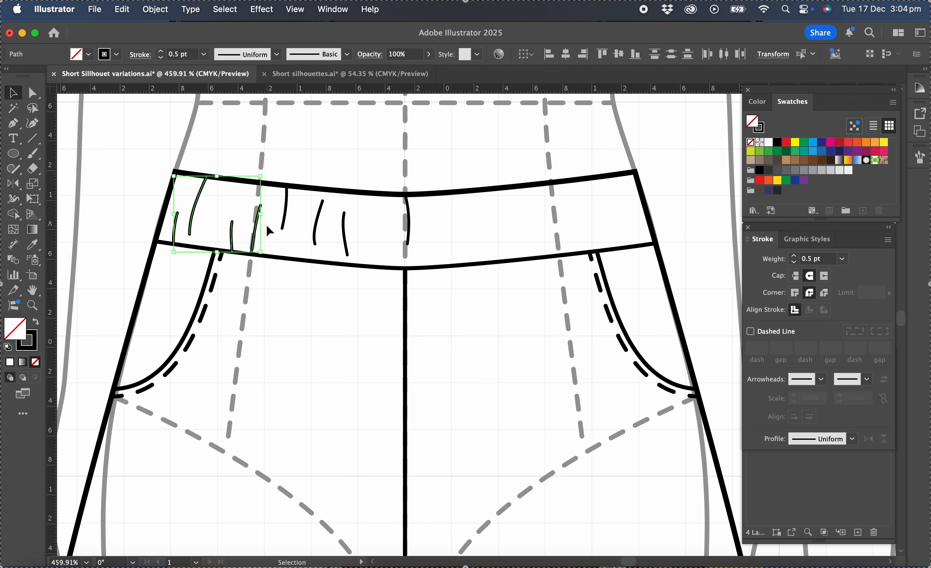
pyautogui.keyDown('shift'); pyautogui.click(409, 222); pyautogui.keyUp('shift')
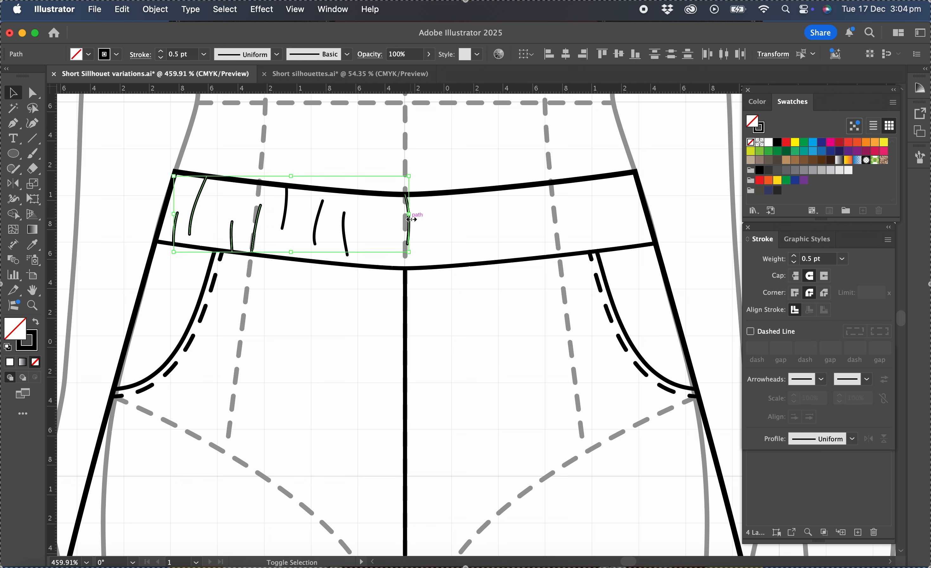
pyautogui.click(853, 439)
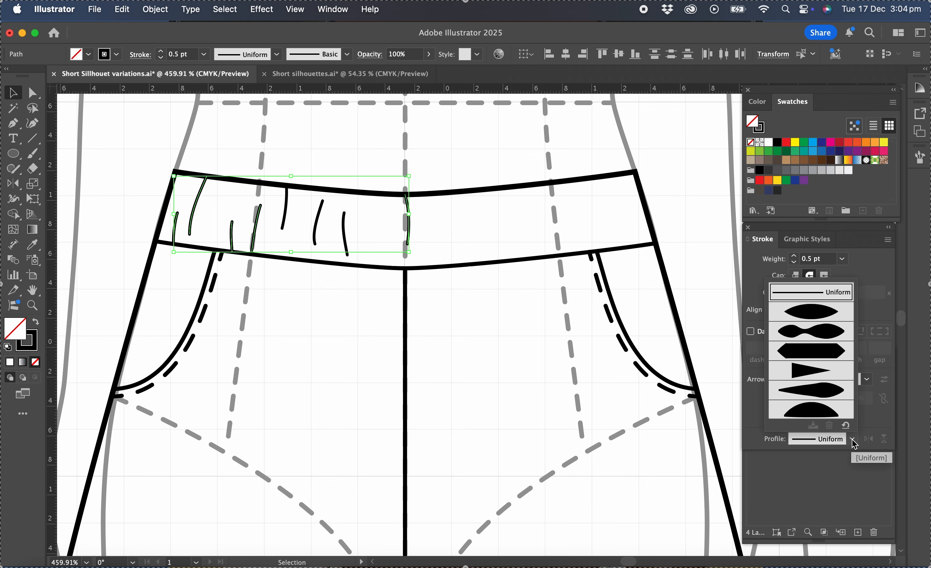
pyautogui.click(820, 373)
pyautogui.click(509, 216)
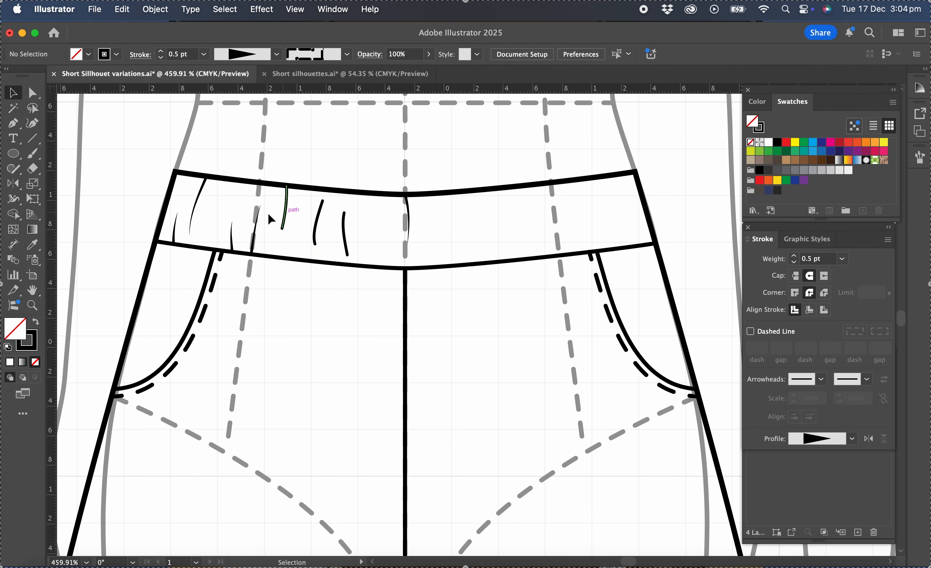
# Apply the same triangular width profile to the mark hanging from the waistband's upper edge inside the dart line
pyautogui.click(285, 226)
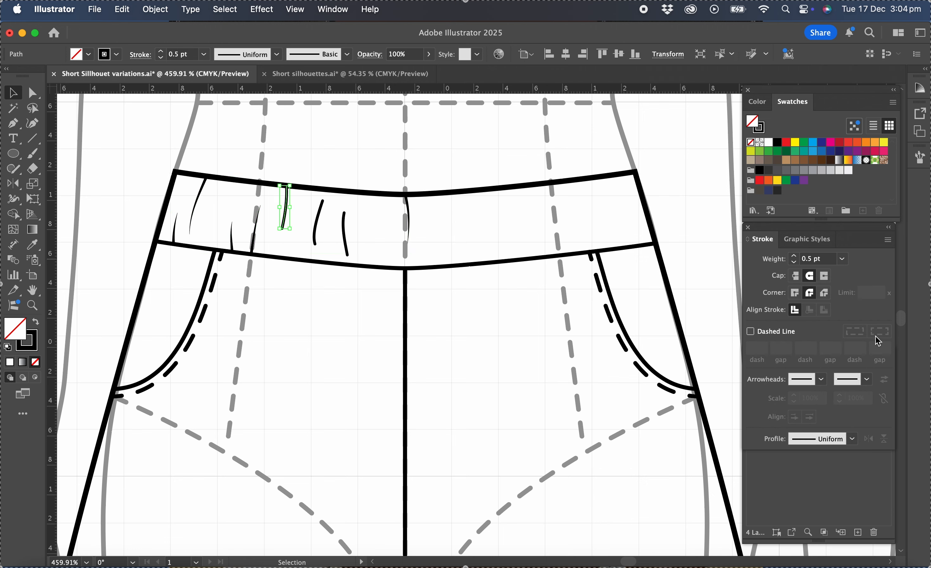
pyautogui.click(844, 440)
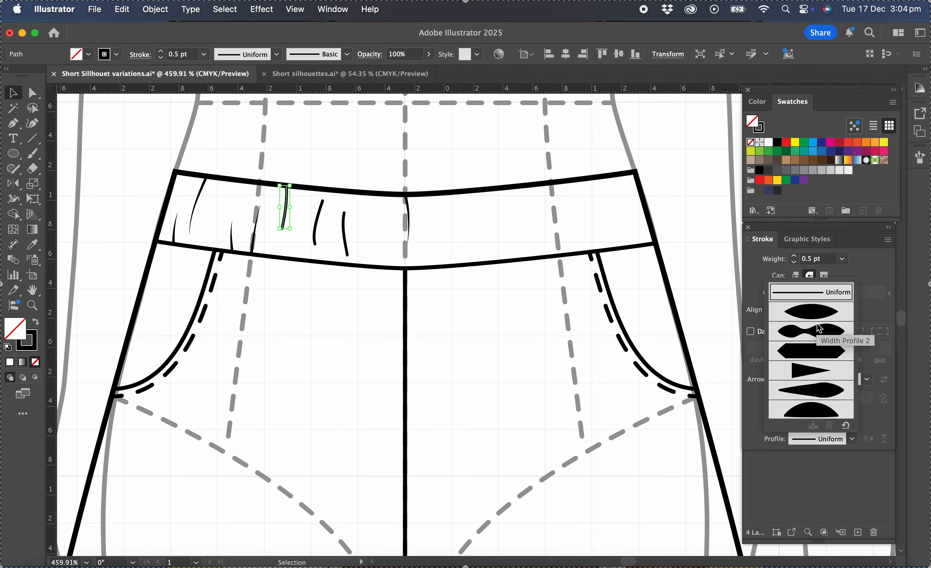
pyautogui.click(811, 369)
# Apply the lens-shaped width profile, tapered at both ends, to the two floating gather marks and clear the selection
pyautogui.moveTo(302, 235); pyautogui.dragTo(353, 255)
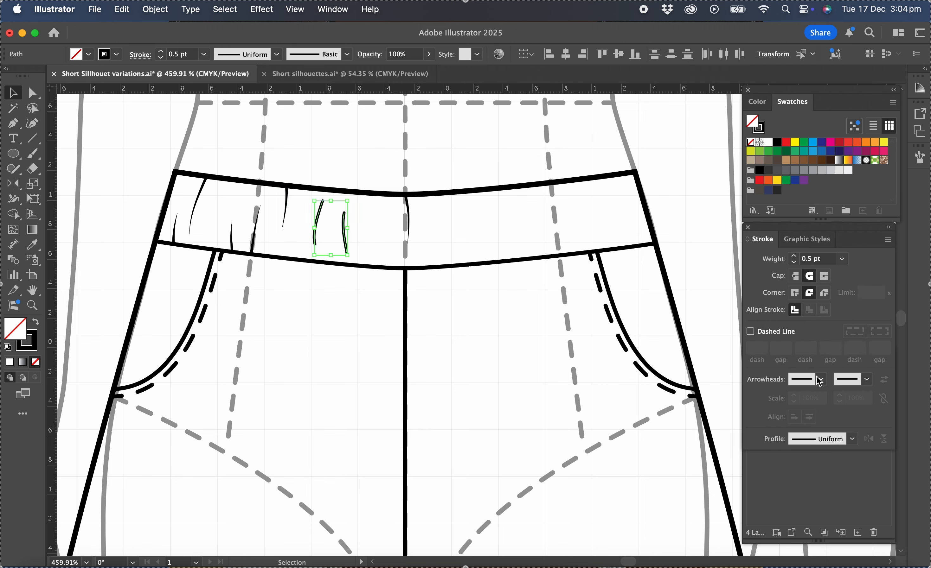
pyautogui.click(844, 442)
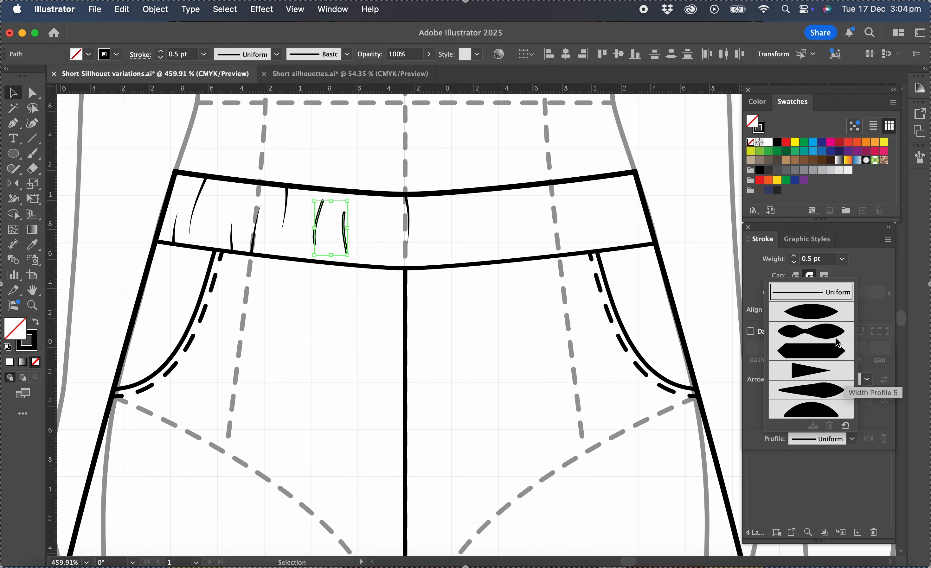
pyautogui.click(822, 316)
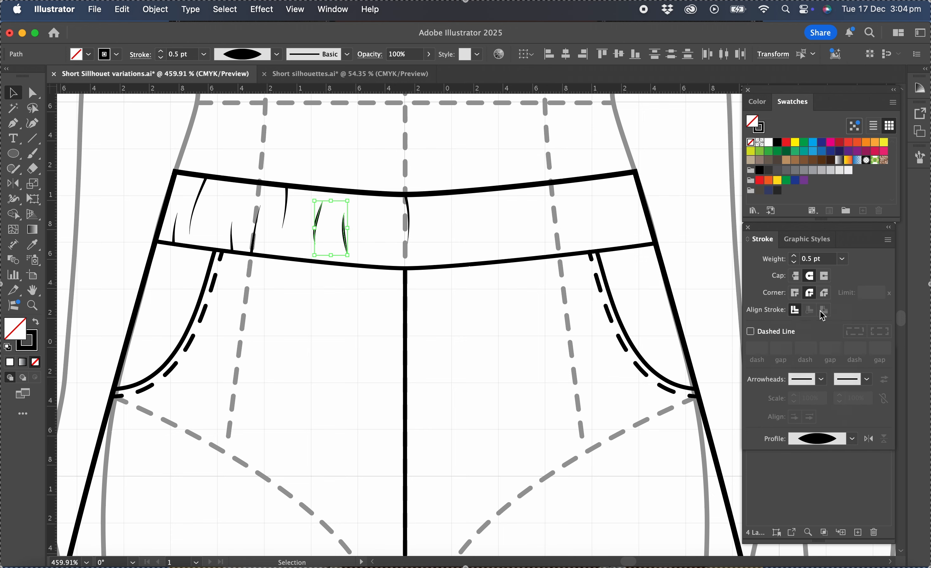
pyautogui.click(411, 171)
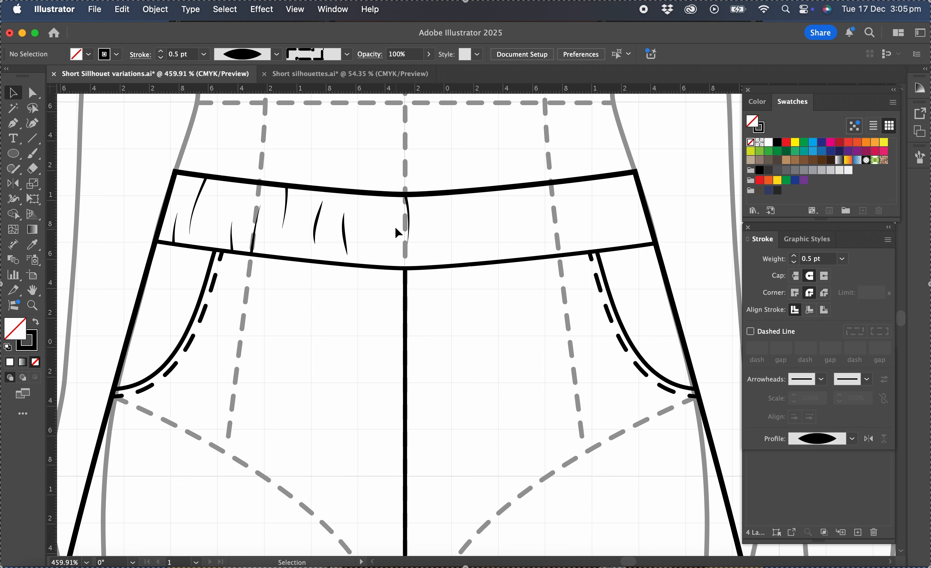
# Reflect a copy of the seven waistband gather marks across the vertical centre front line and clear the selection
pyautogui.click(13, 95)
pyautogui.moveTo(175, 209); pyautogui.dragTo(349, 243)
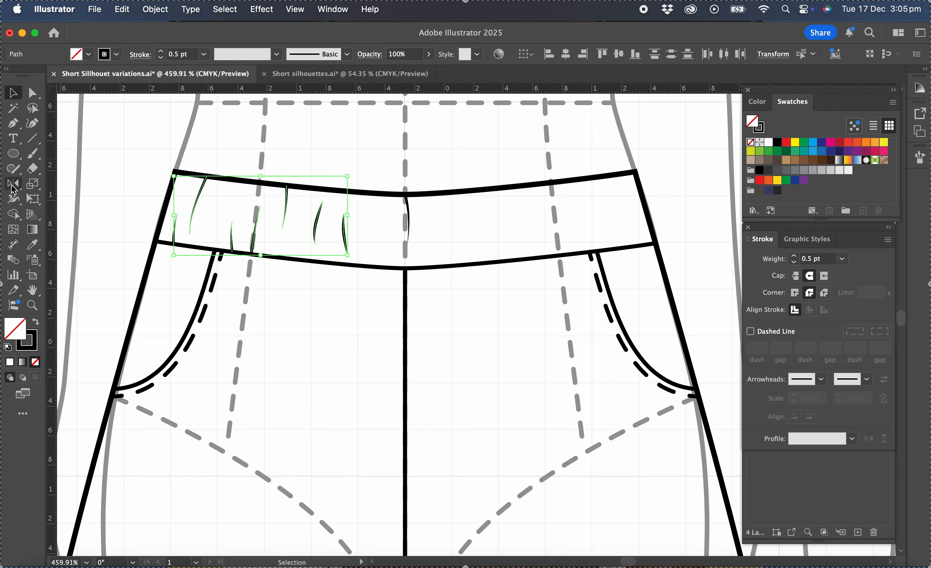
pyautogui.click(13, 186)
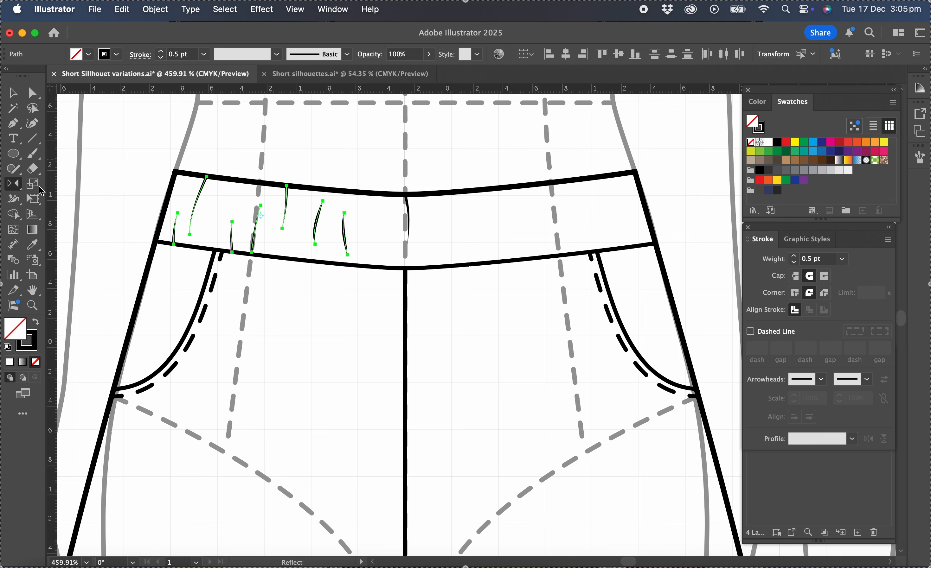
pyautogui.click(406, 275)
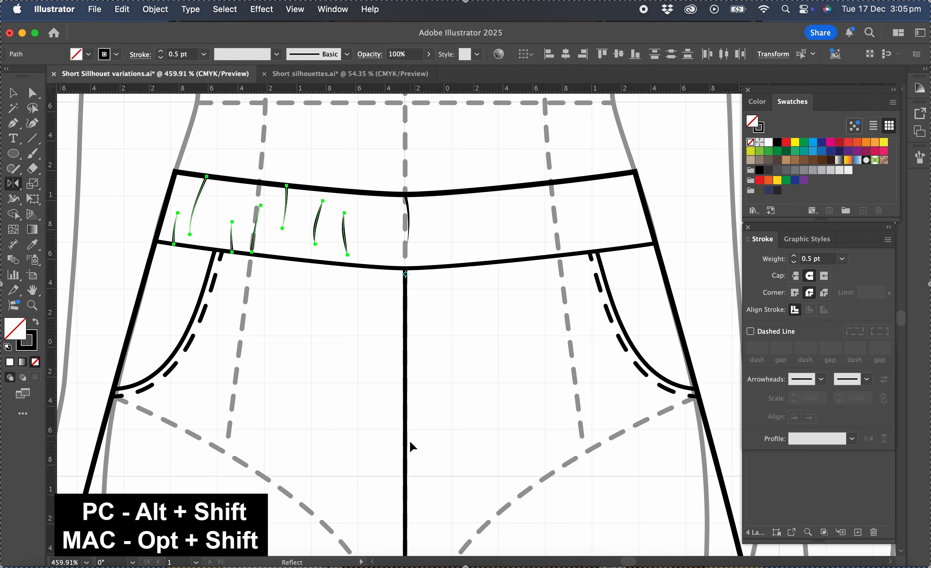
pyautogui.moveTo(406, 473); pyautogui.dragTo(406, 469)
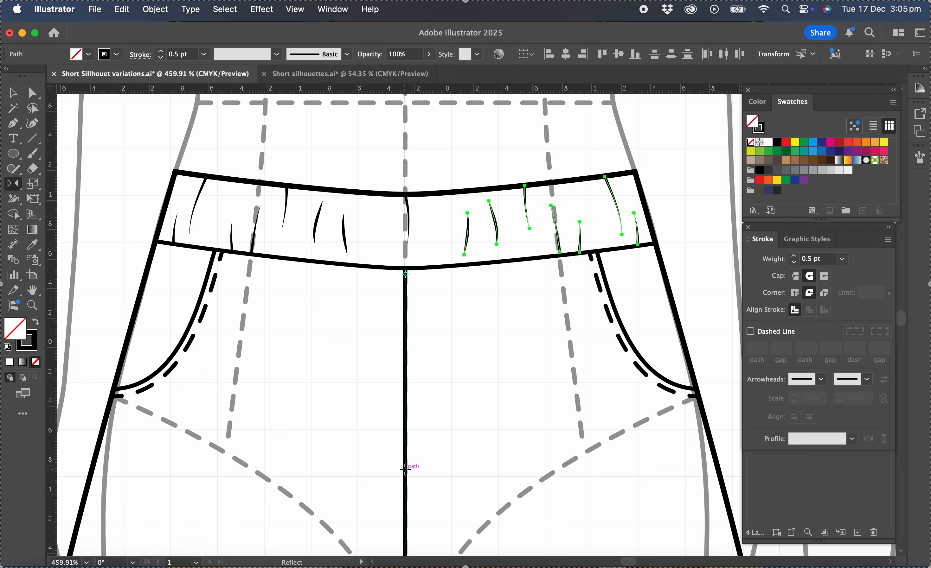
pyautogui.click(14, 93)
pyautogui.click(271, 326)
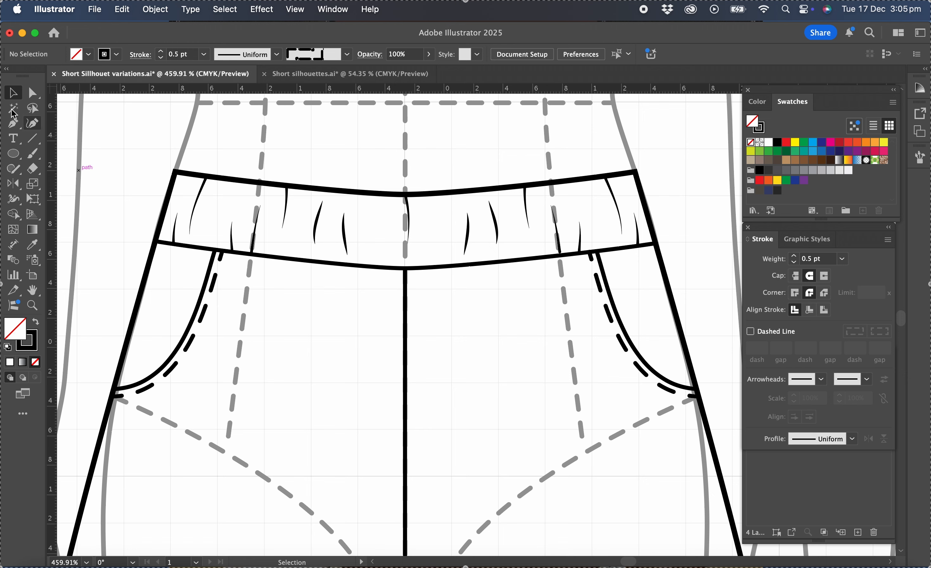
# Draw a curved gather mark descending from the waistband seam between the pocket topstitching and the dart line
pyautogui.click(13, 123)
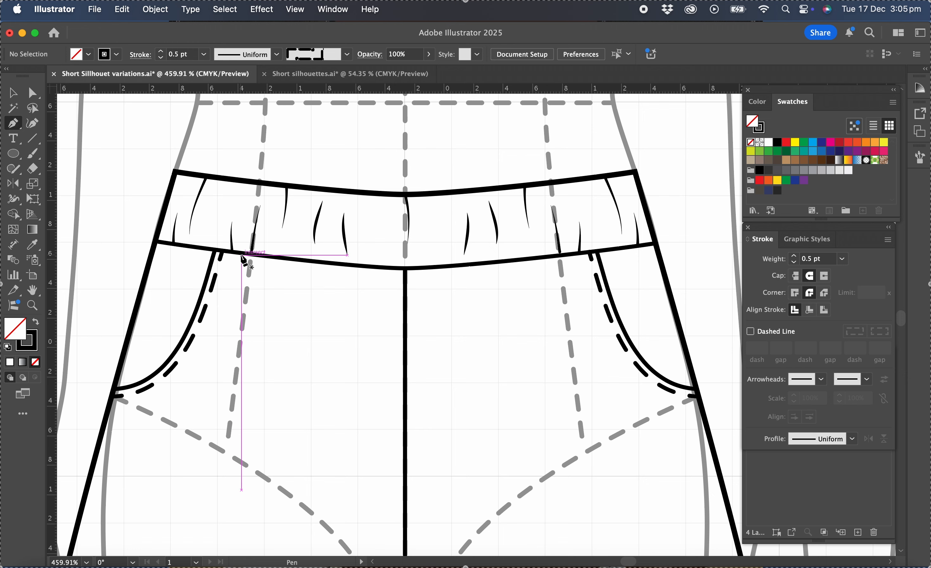
pyautogui.moveTo(241, 253); pyautogui.dragTo(232, 271)
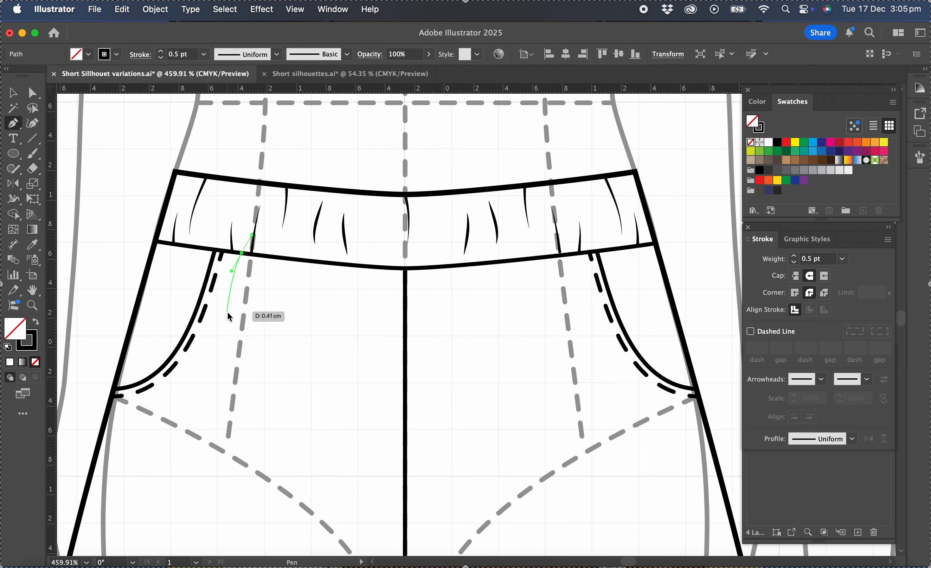
pyautogui.moveTo(222, 324); pyautogui.dragTo(220, 341)
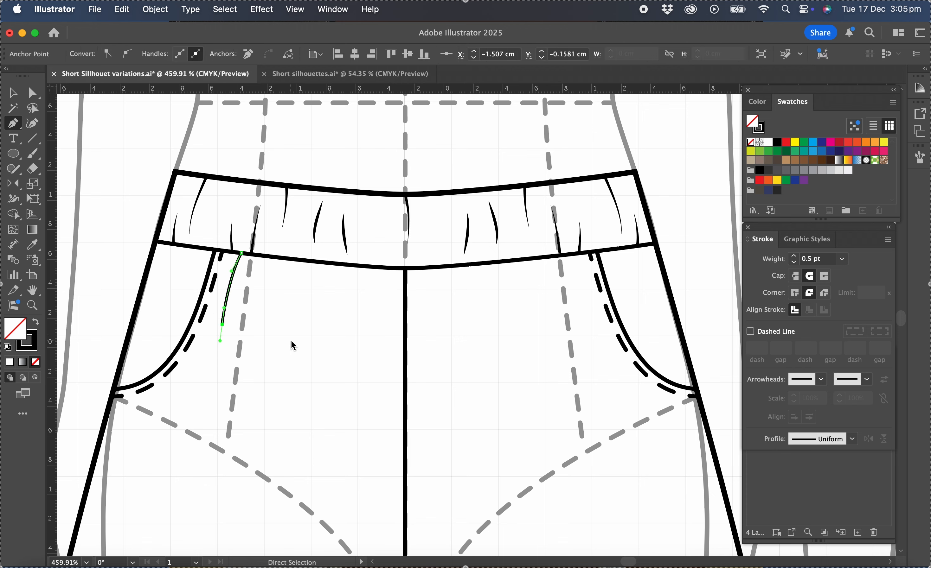
pyautogui.keyDown('super'); pyautogui.click(292, 344); pyautogui.keyUp('super')
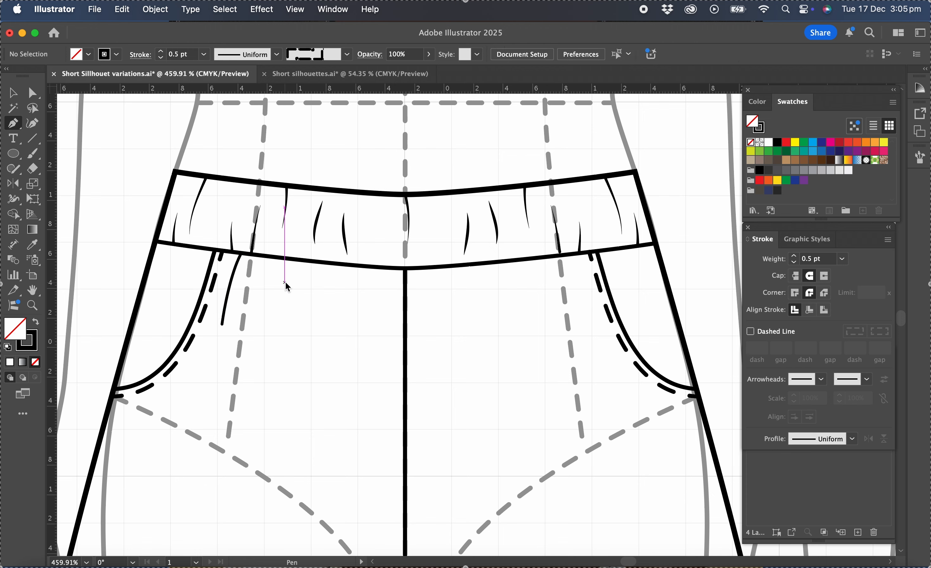
# Draw a hooked gather mark just below the waistband seam, on the centre front side of the dart line
pyautogui.moveTo(284, 265); pyautogui.dragTo(280, 237)
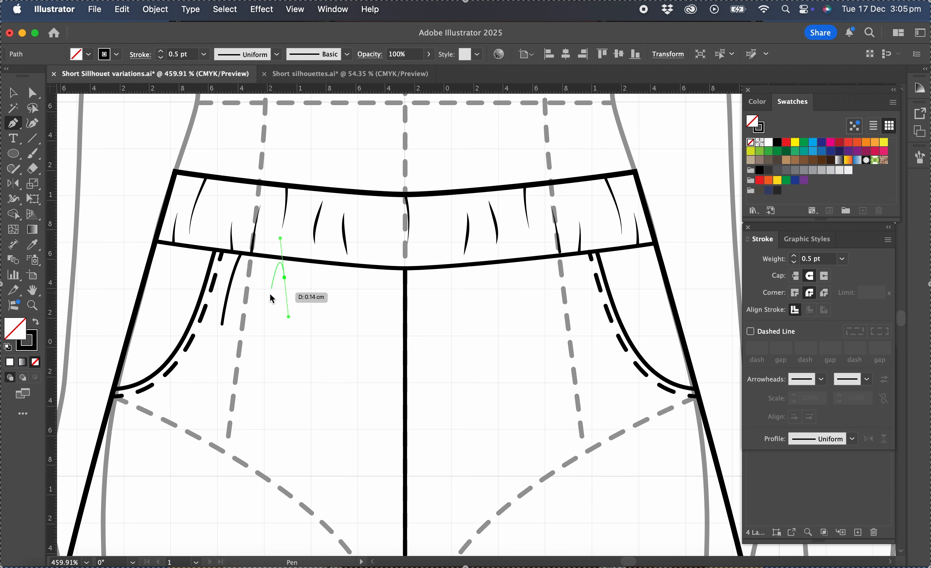
pyautogui.click(266, 305)
pyautogui.moveTo(266, 324); pyautogui.dragTo(259, 336)
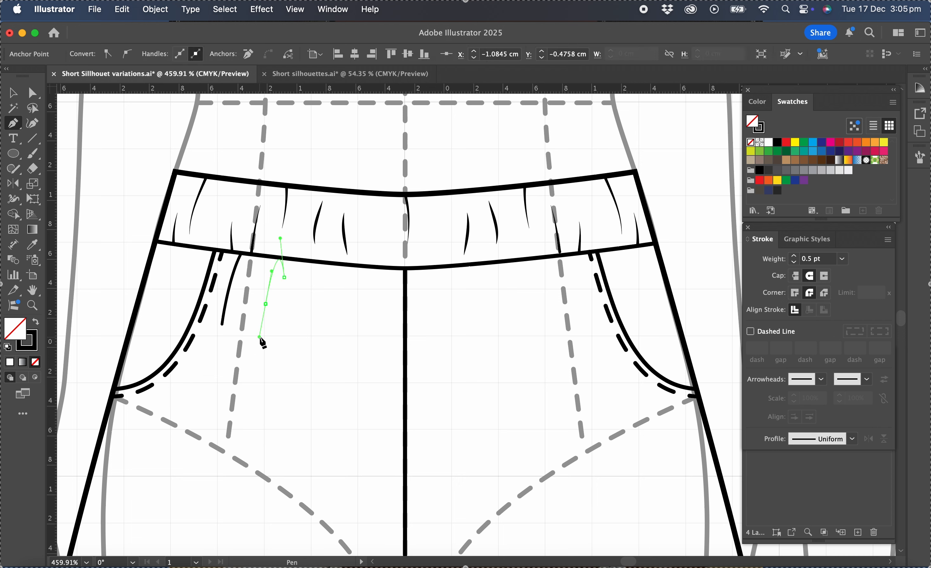
pyautogui.keyDown('super'); pyautogui.click(331, 332); pyautogui.keyUp('super')
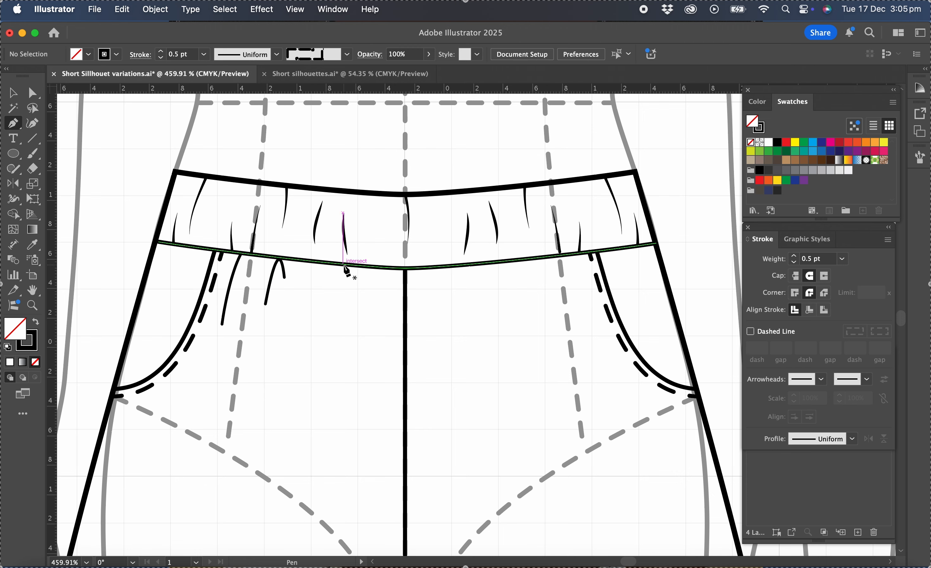
# Draw a third curved gather mark descending from the waistband seam between the hooked mark and the centre front
pyautogui.moveTo(343, 265); pyautogui.dragTo(335, 284)
pyautogui.moveTo(335, 320); pyautogui.dragTo(336, 335)
pyautogui.keyDown('super'); pyautogui.click(115, 202); pyautogui.keyUp('super')
pyautogui.press('v')
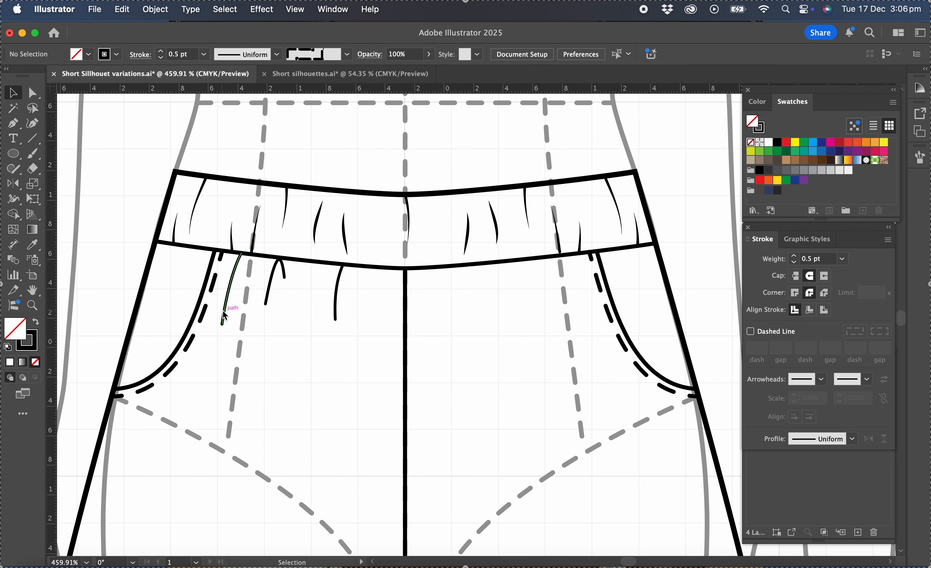
# Apply the triangular tapering width profile to the two single-curve gather marks below the waistband seam
pyautogui.click(228, 317)
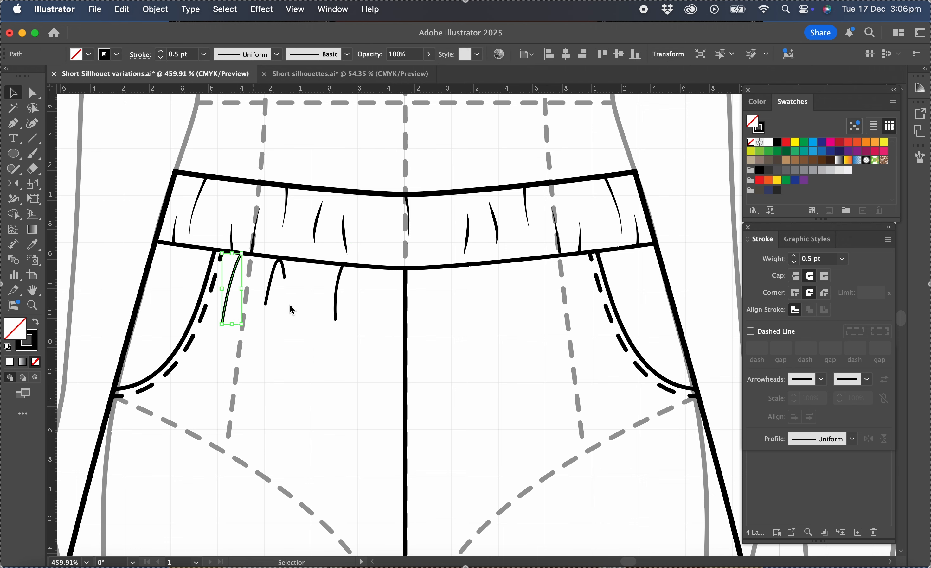
pyautogui.keyDown('shift'); pyautogui.click(336, 312); pyautogui.keyUp('shift')
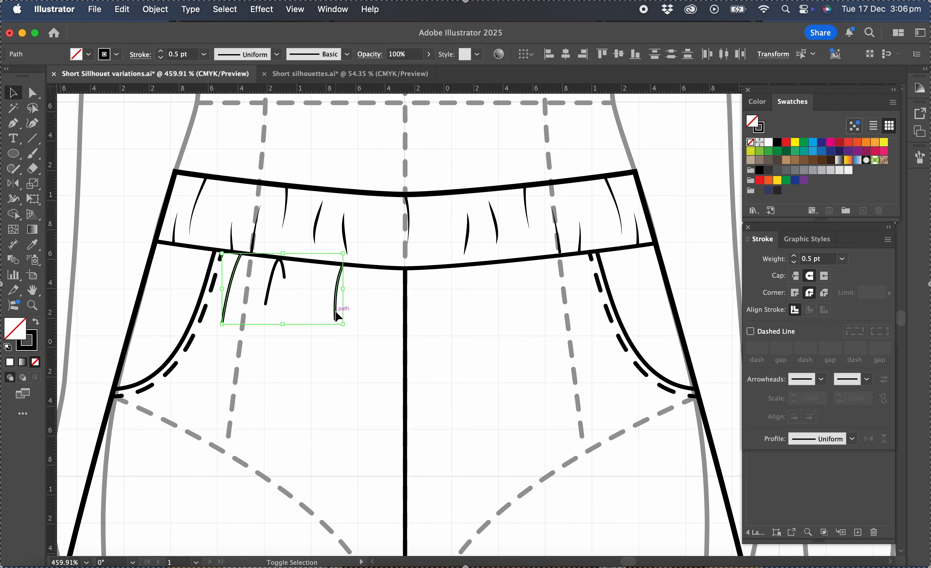
pyautogui.click(853, 440)
pyautogui.click(822, 377)
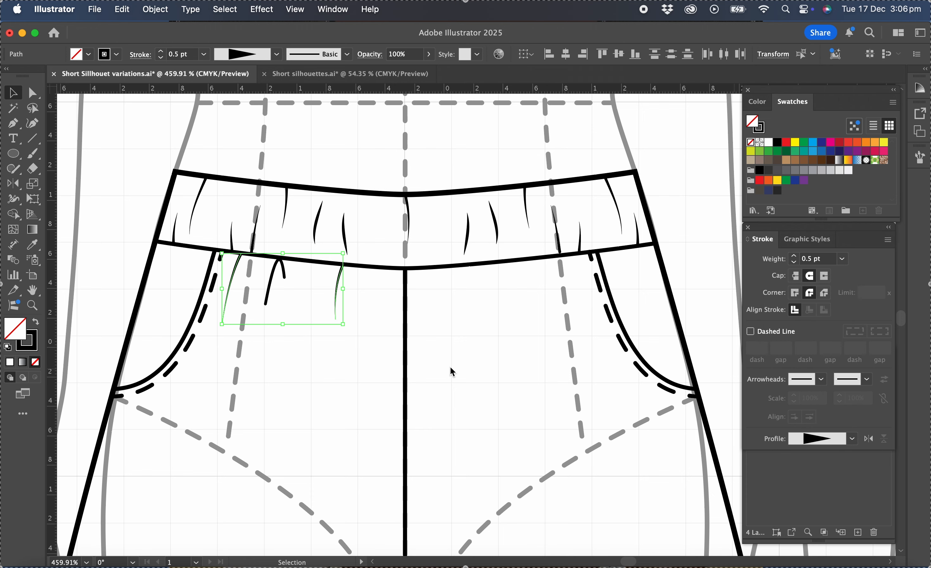
# Apply Width Profile 1 to the hooked gather mark below the waistband and clear the selection
pyautogui.click(283, 285)
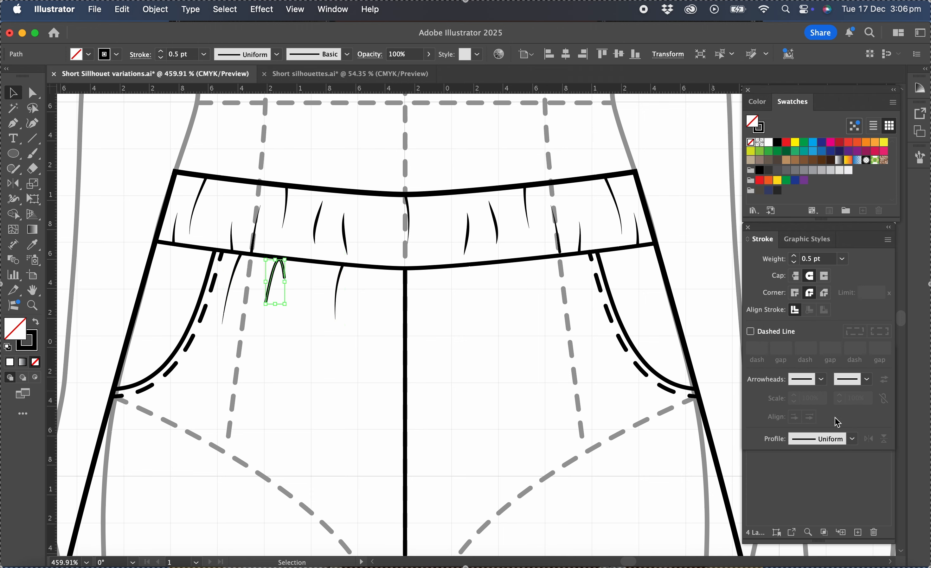
pyautogui.click(852, 440)
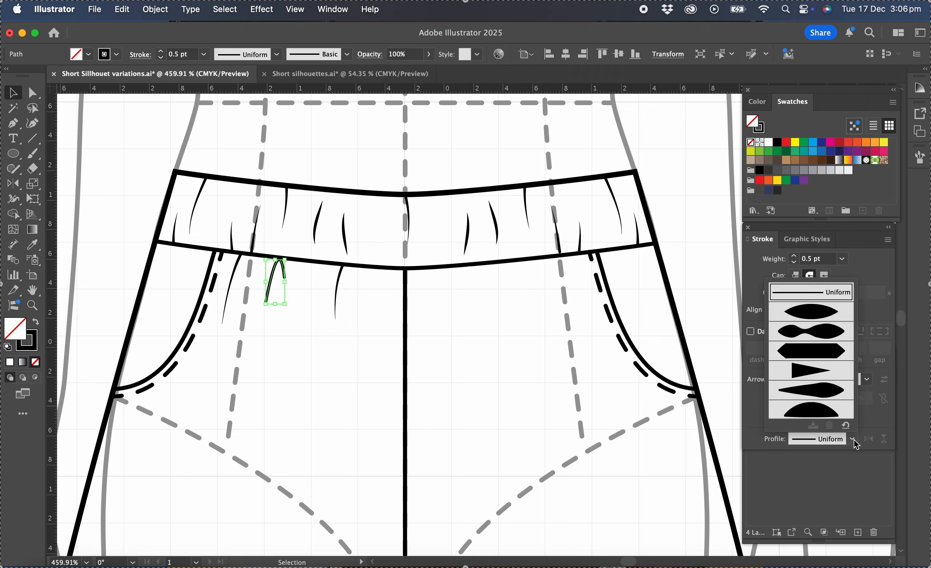
pyautogui.click(822, 312)
pyautogui.click(339, 370)
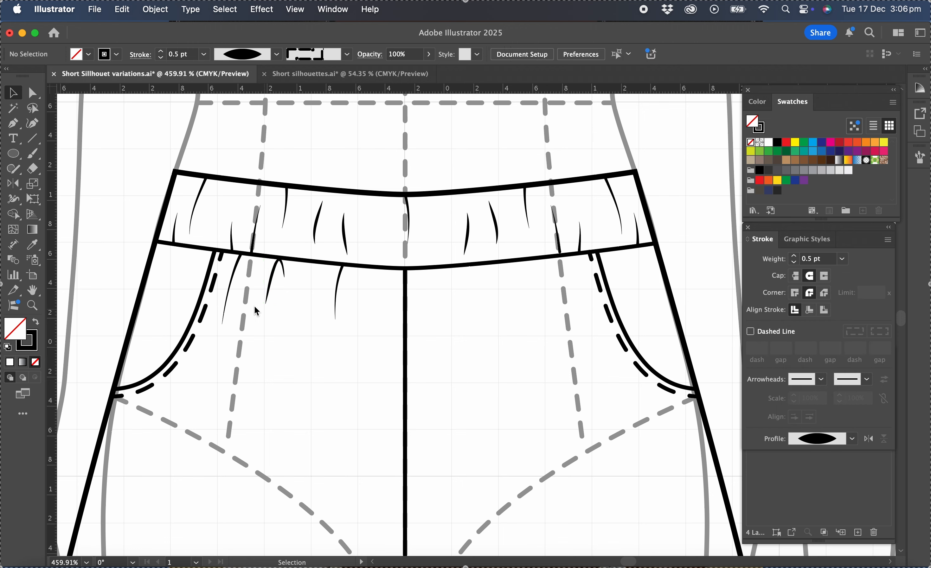
# Reflect a copy of the three gather marks below the waistband across the vertical centre front line and clear the selection
pyautogui.moveTo(226, 295); pyautogui.dragTo(374, 319)
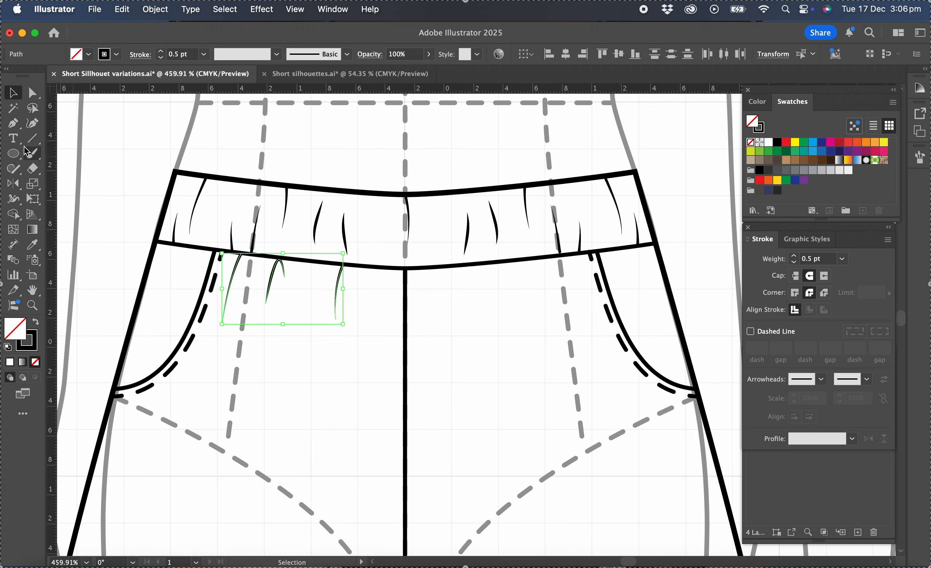
pyautogui.click(13, 184)
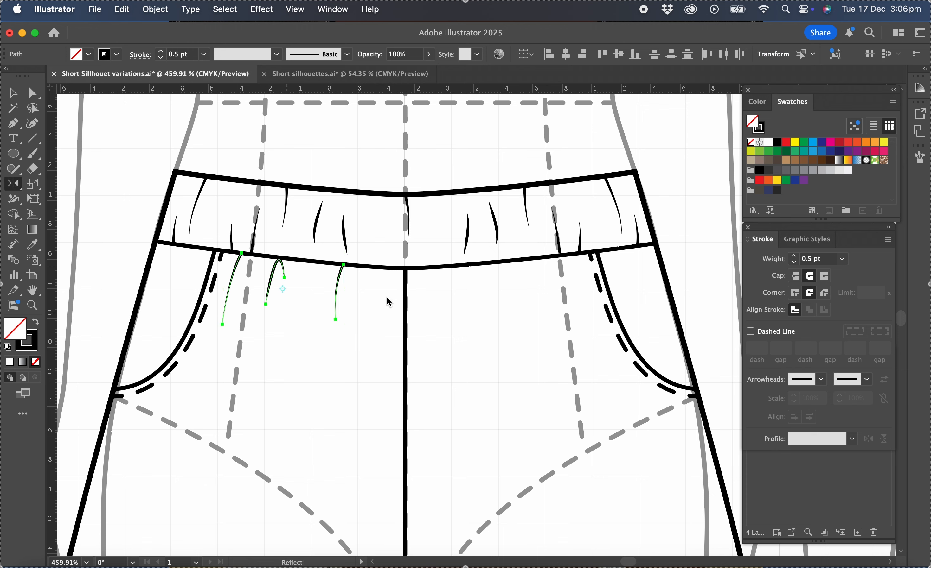
pyautogui.click(405, 285)
pyautogui.moveTo(408, 474); pyautogui.dragTo(407, 474)
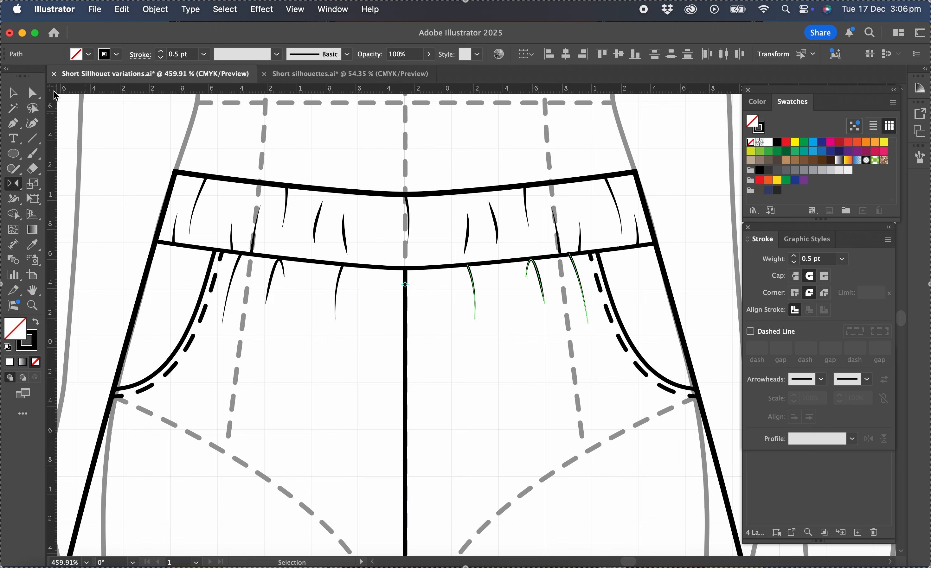
pyautogui.click(13, 93)
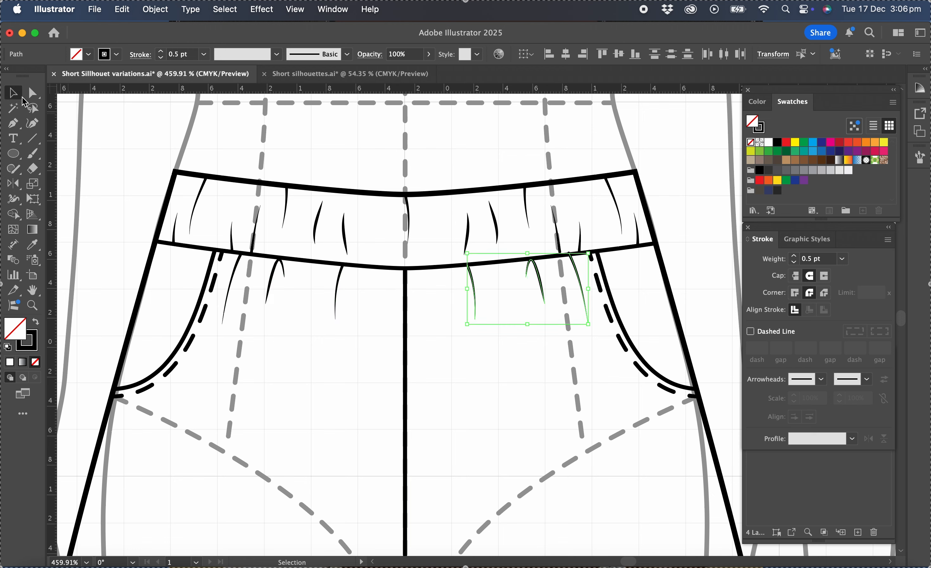
pyautogui.click(439, 354)
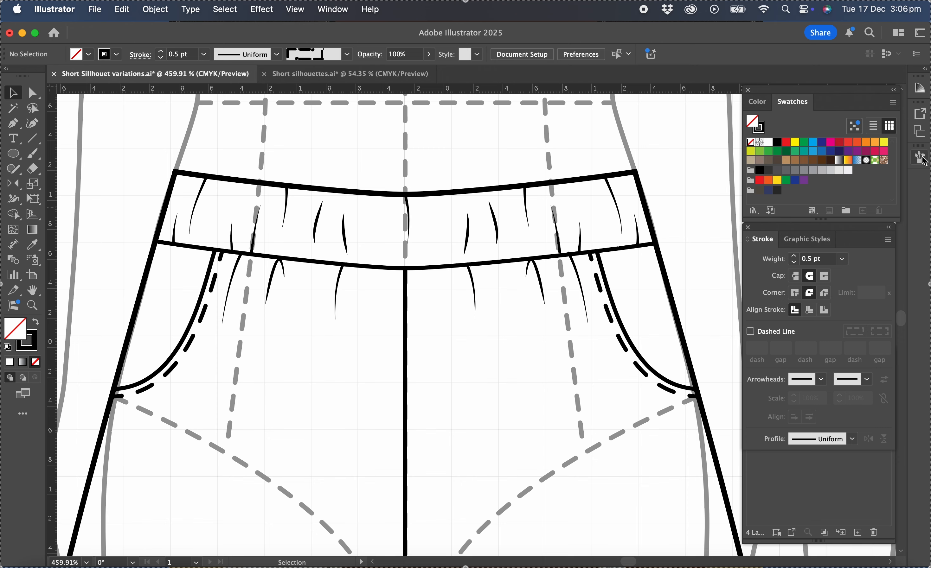
# Place the Draw string symbol at the centre front with its eyelets inside the waistband, and close the symbol library
pyautogui.click(333, 9)
pyautogui.scroll(-10, 370, 396)
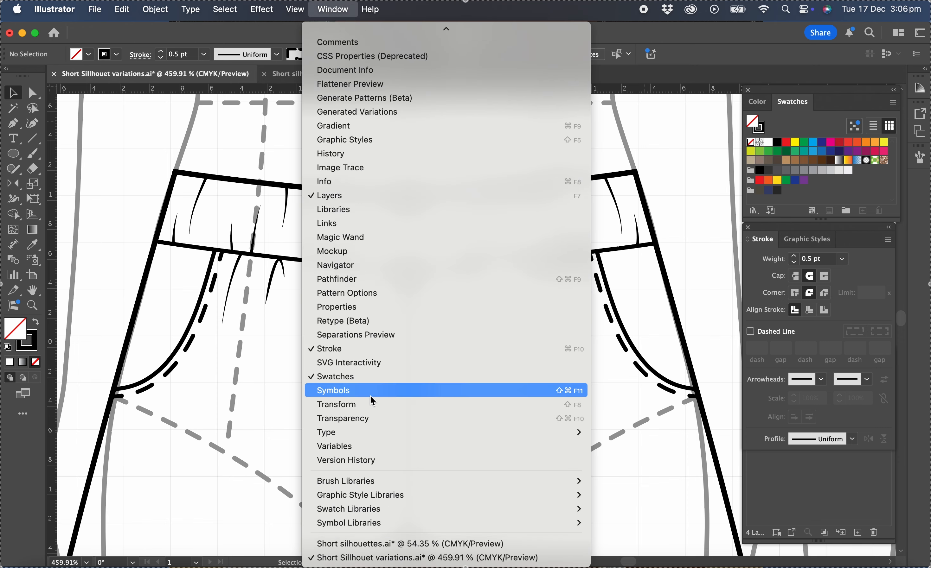
pyautogui.click(371, 396)
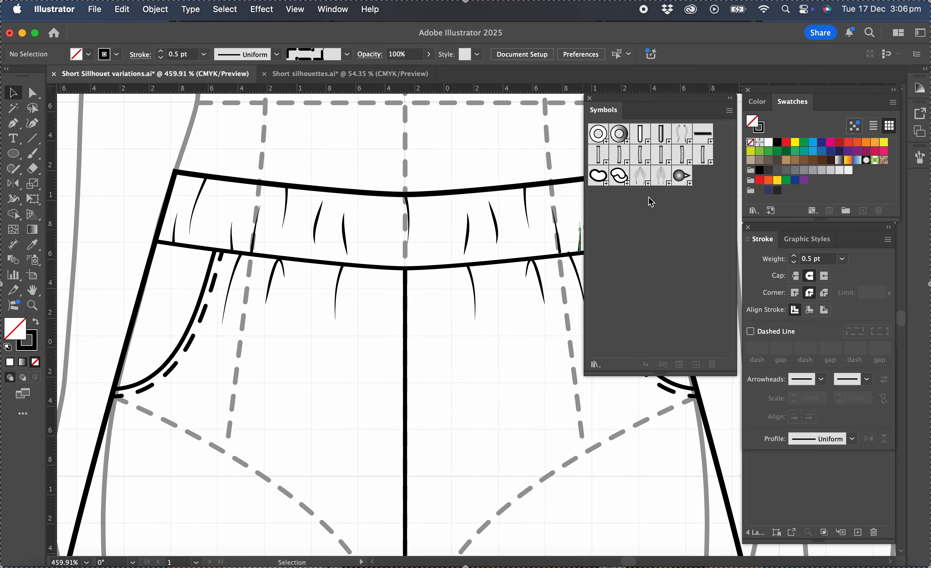
pyautogui.moveTo(682, 133); pyautogui.dragTo(409, 293)
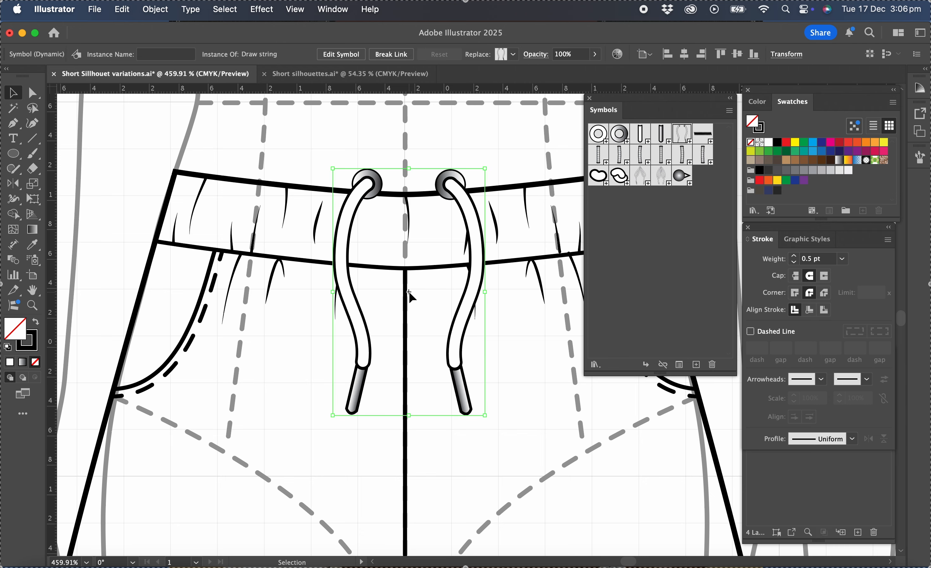
pyautogui.click(495, 372)
pyautogui.moveTo(460, 345); pyautogui.dragTo(456, 388)
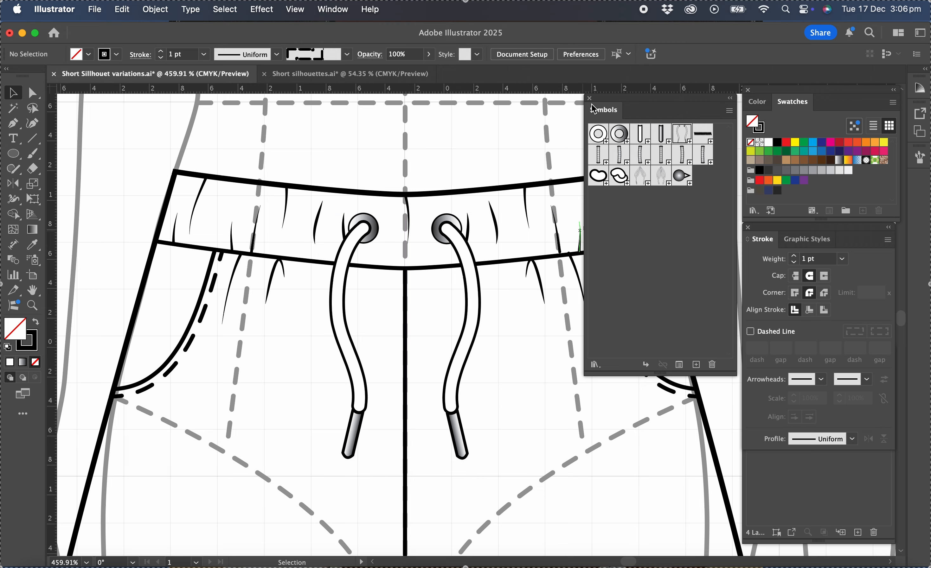
pyautogui.click(590, 98)
# Lock the Inside lines layer, then unlock the Outside lines layer and make it active
pyautogui.scroll(-5, 541, 301)
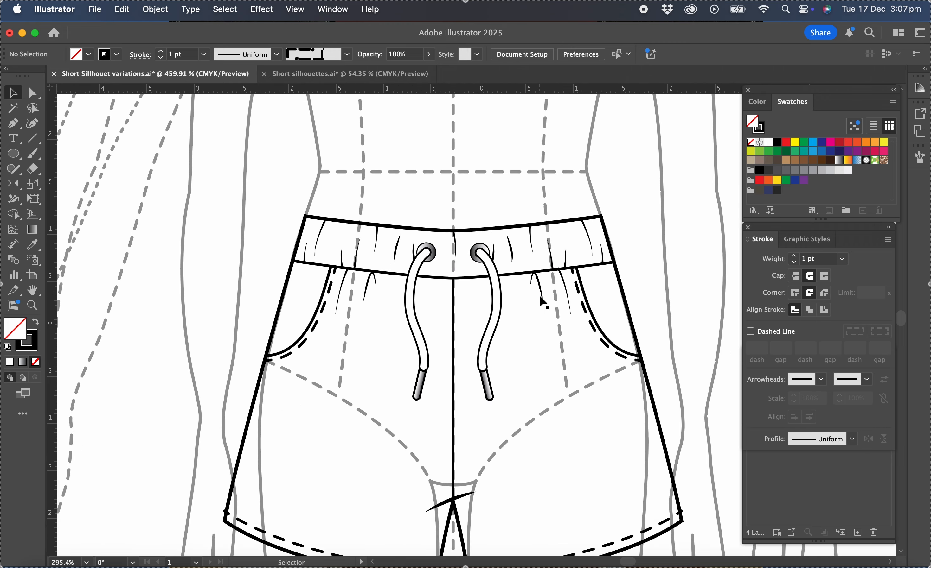
pyautogui.scroll(-1, 542, 301)
pyautogui.hscroll(4, 542, 301)
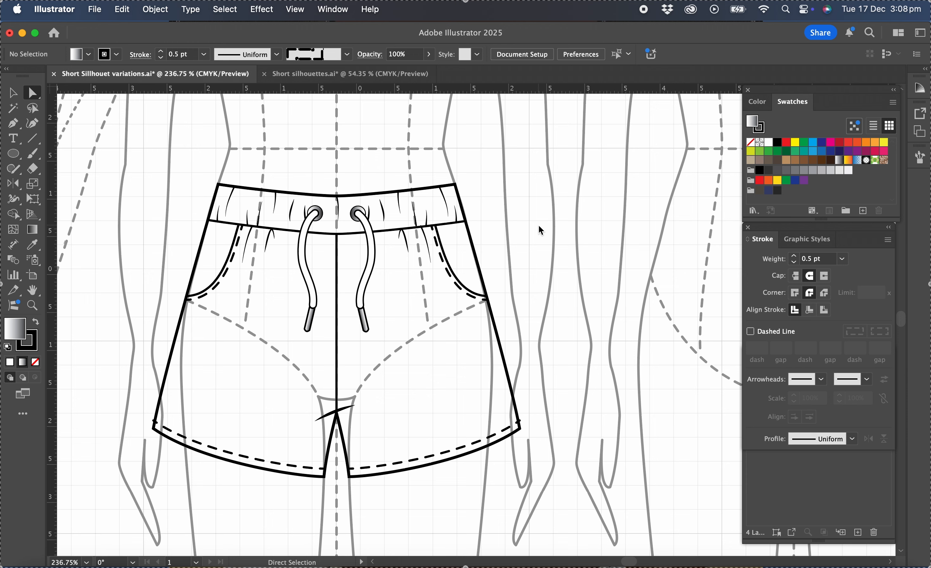
pyautogui.click(787, 472)
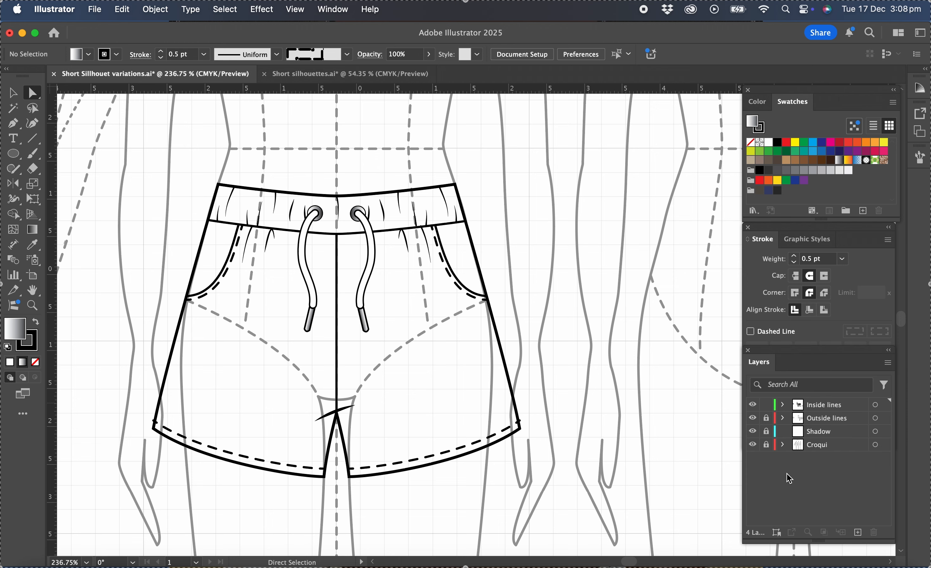
pyautogui.click(768, 403)
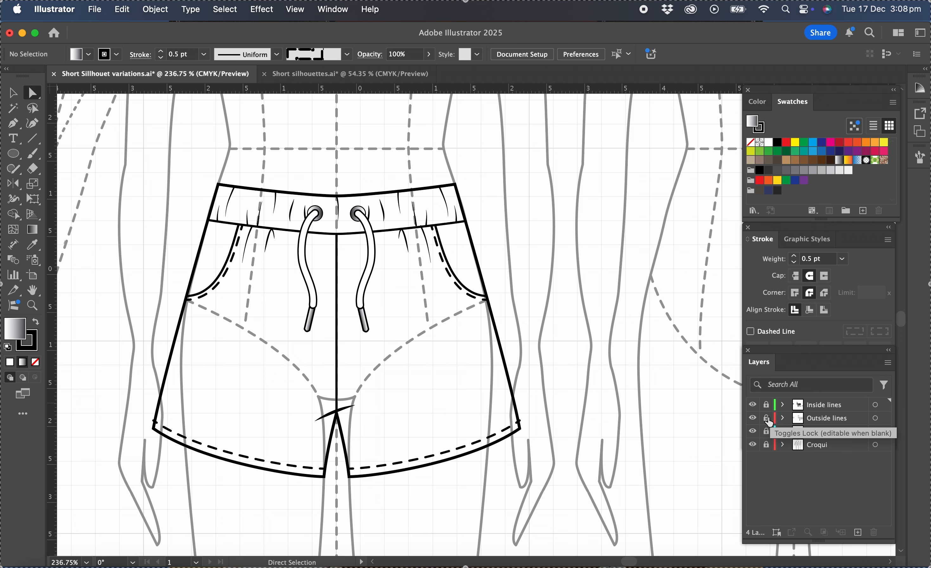
pyautogui.click(766, 418)
pyautogui.click(821, 422)
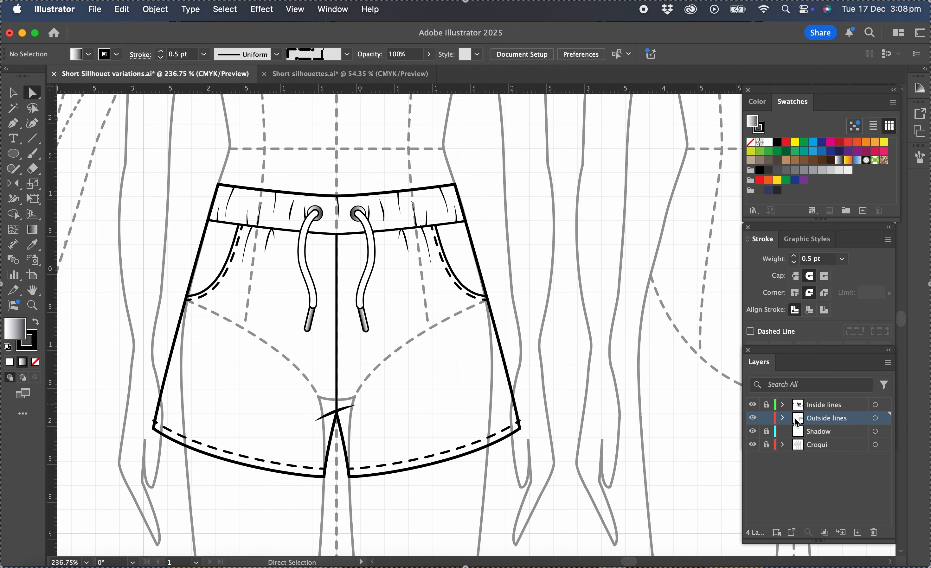
# Fill the short's closed outline on the Outside lines layer with the lightest grey swatch and clear the selection
pyautogui.click(13, 93)
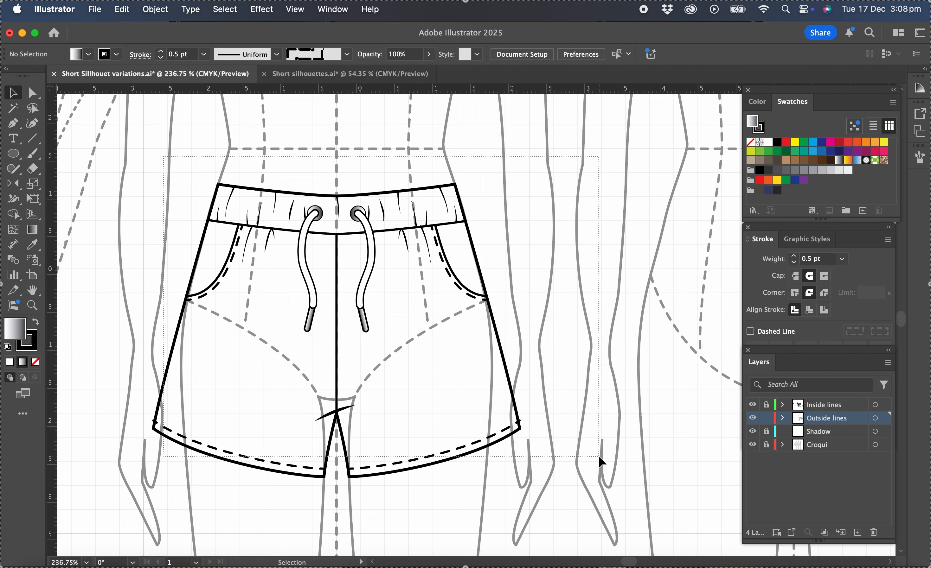
pyautogui.press('super+a')
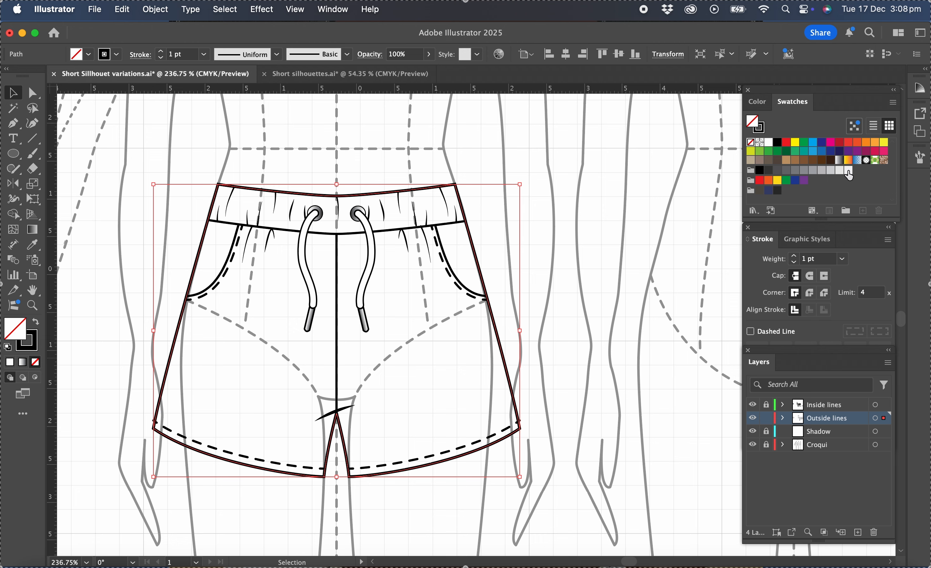
pyautogui.click(847, 172)
pyautogui.click(585, 293)
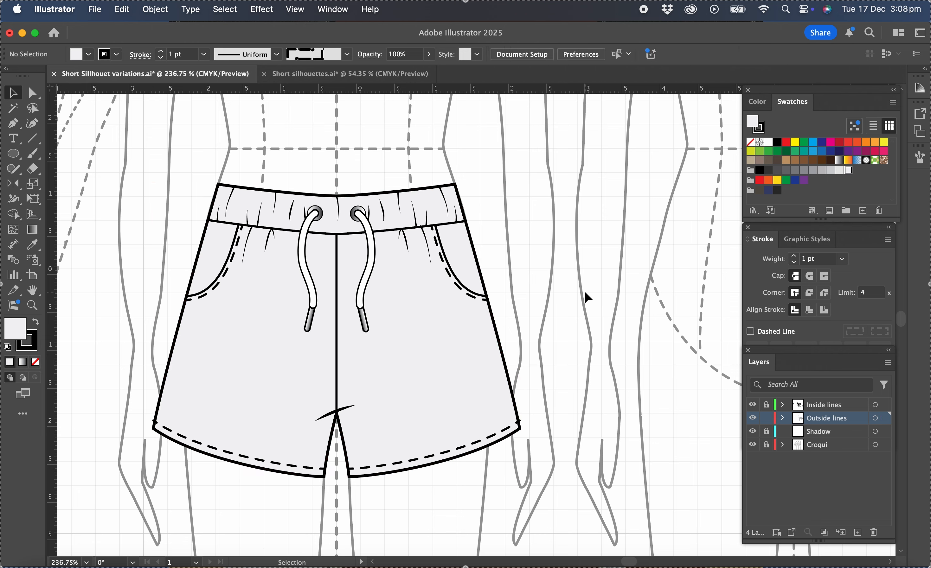
# Lock and hide the Outside lines layer, and unlock the Inside lines layer and make it active
pyautogui.click(768, 420)
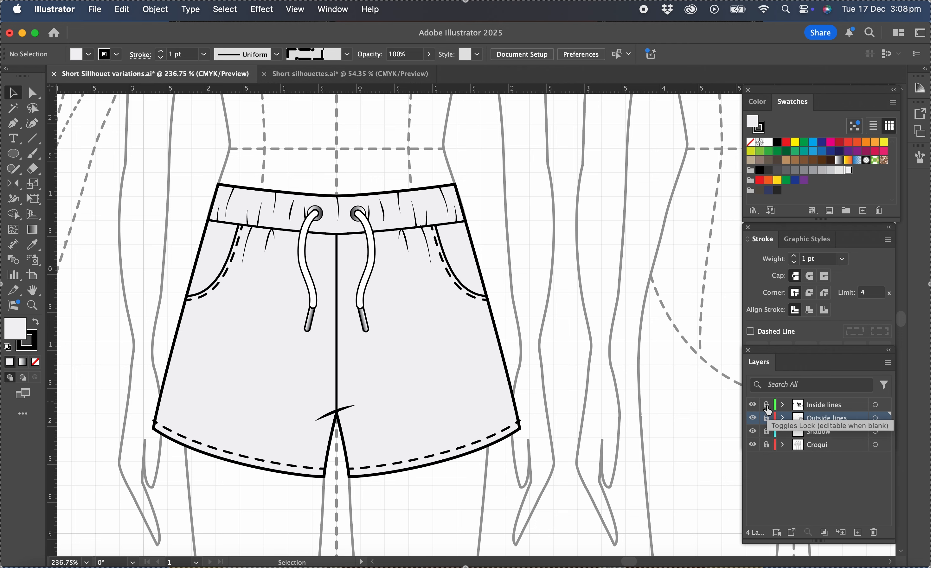
pyautogui.click(753, 419)
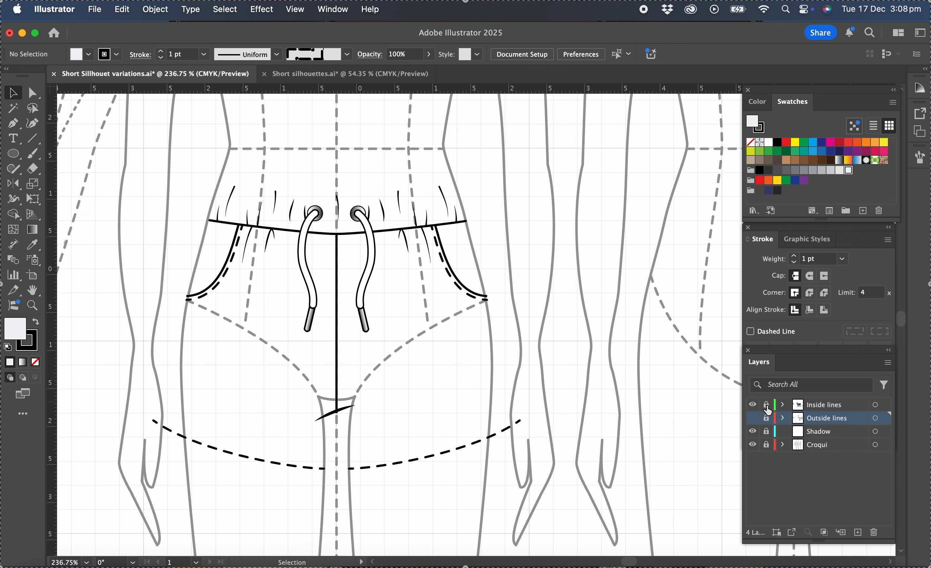
pyautogui.click(827, 409)
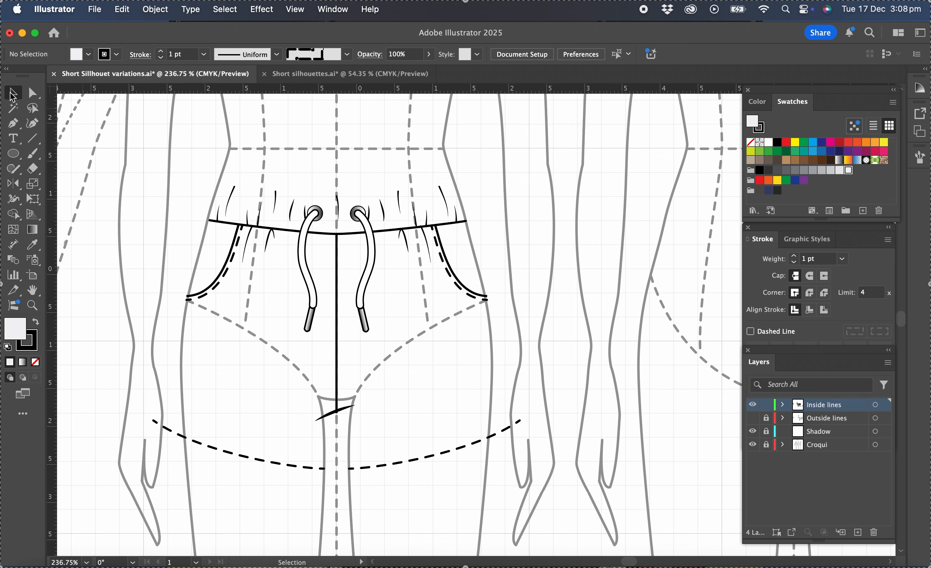
# Fill all the short's inside line artwork with the lightest grey, reset its fill to none and clear the selection
pyautogui.moveTo(143, 171); pyautogui.dragTo(568, 492)
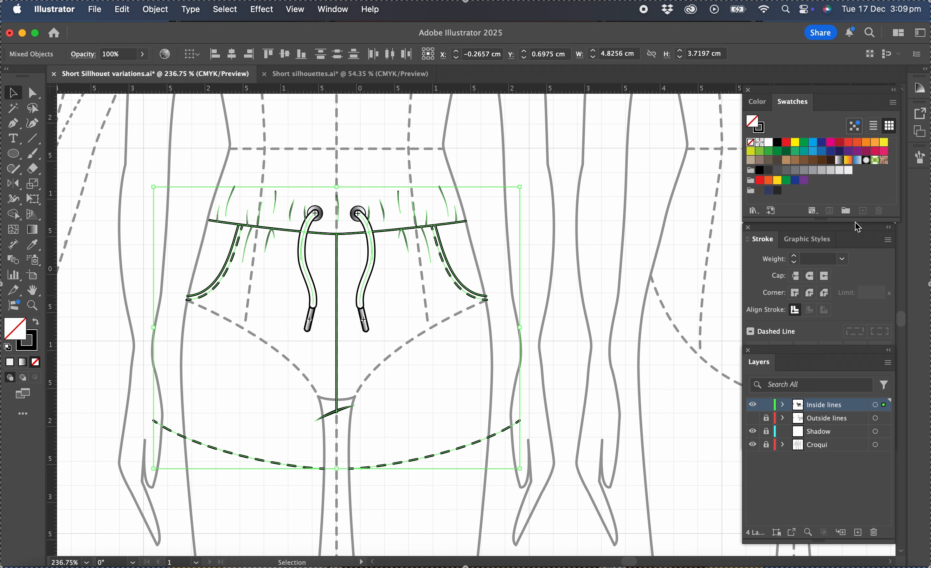
pyautogui.click(848, 171)
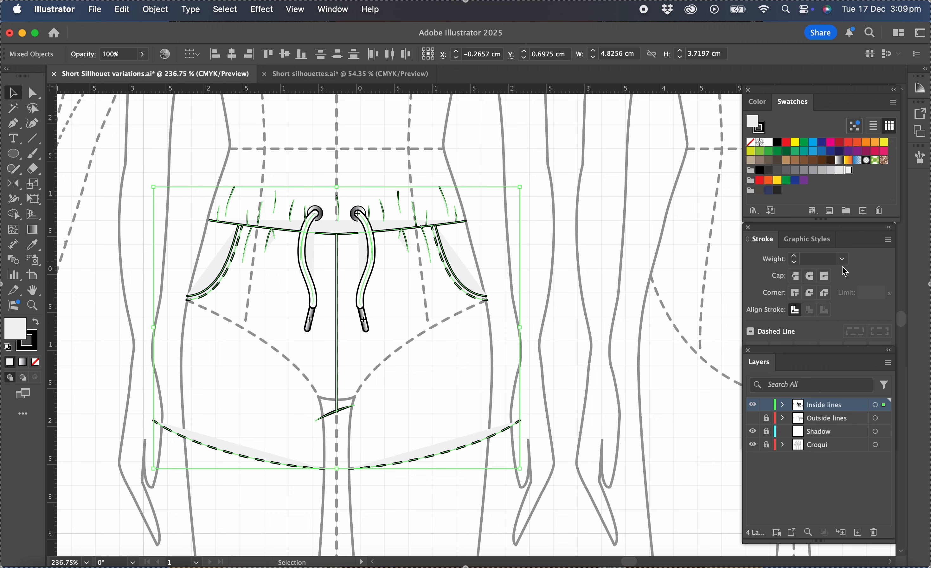
pyautogui.click(36, 363)
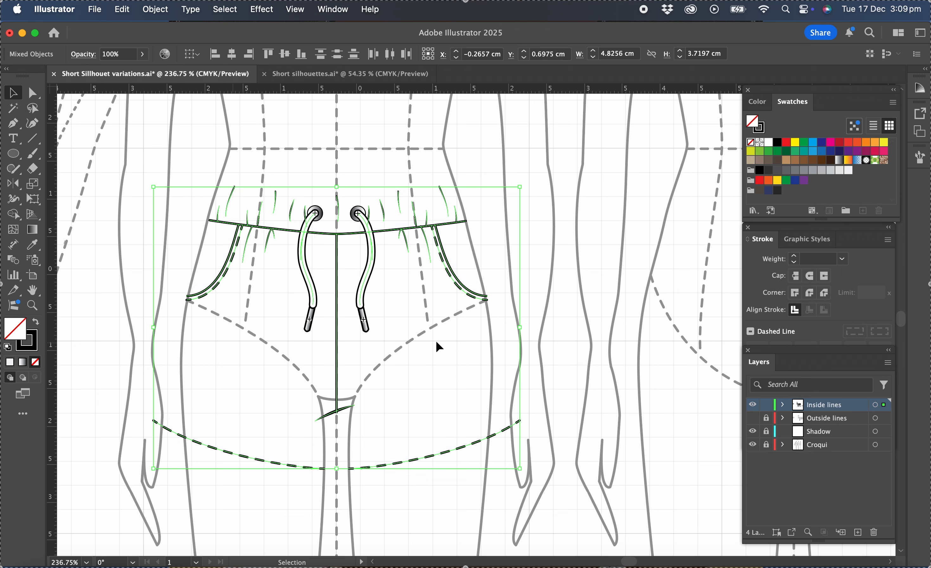
pyautogui.click(648, 360)
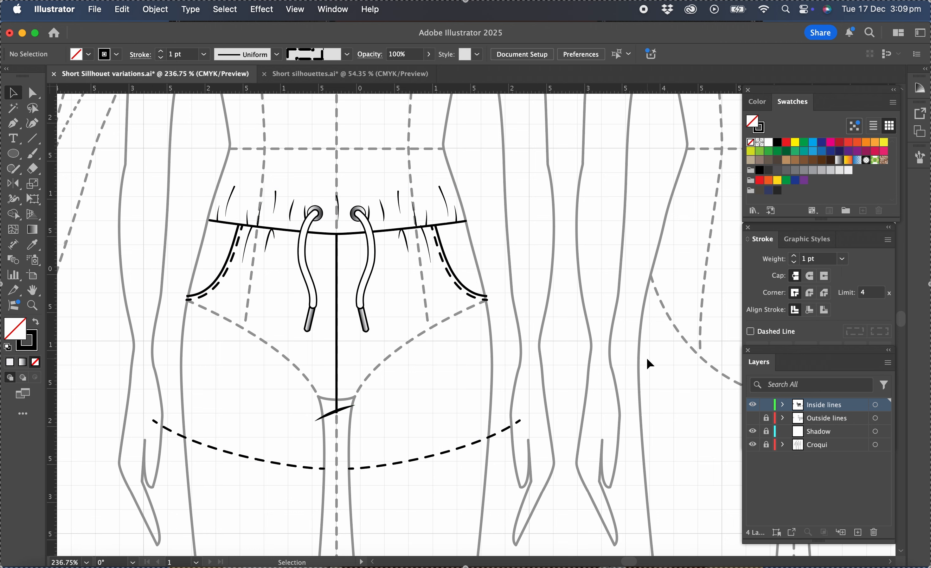
# Show the Outside lines layer again and unlock it
pyautogui.click(755, 421)
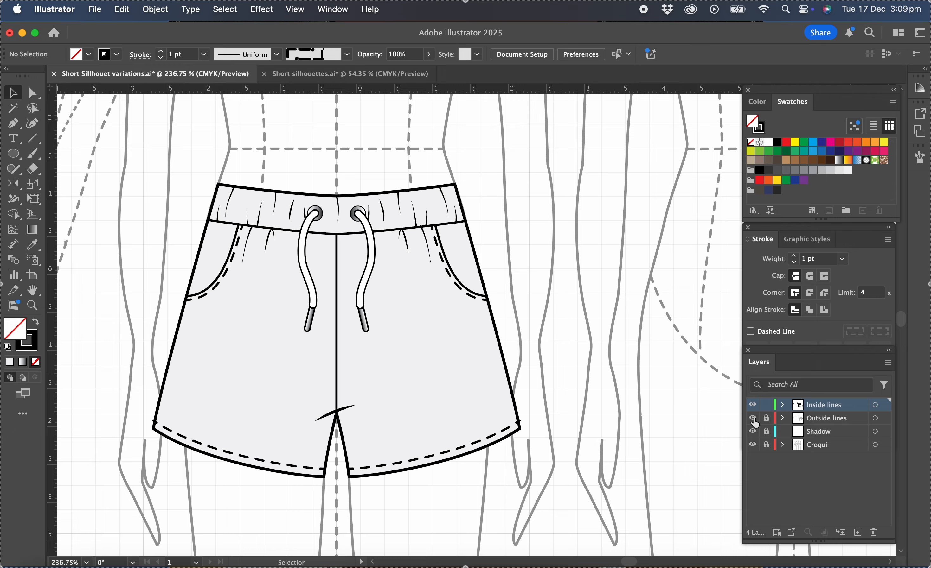
pyautogui.scroll(-10, 629, 397)
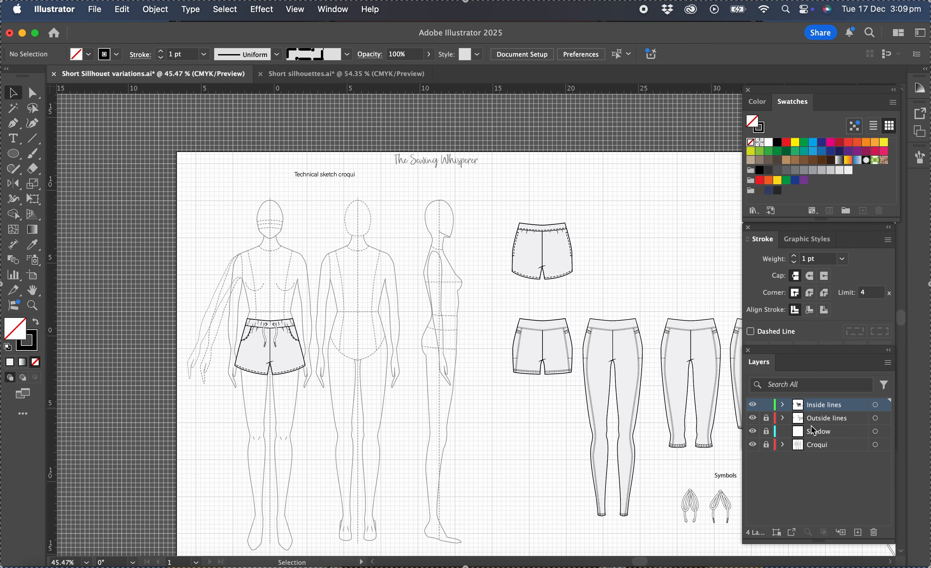
pyautogui.click(766, 418)
# Move the whole flared short off the front croqui to beside the upper finished short and clear the selection
pyautogui.moveTo(224, 314); pyautogui.dragTo(328, 396)
pyautogui.hscroll(2, 232, 355)
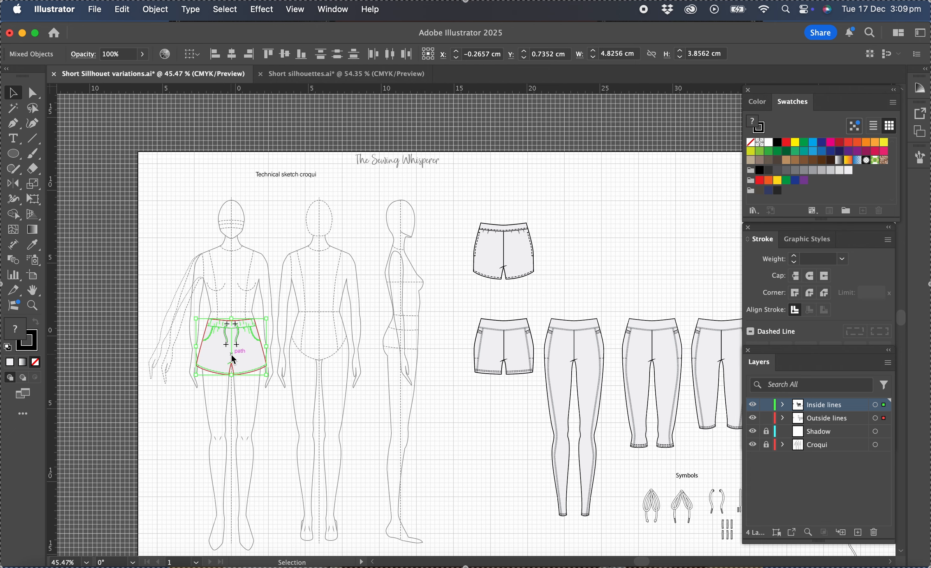
pyautogui.moveTo(234, 360); pyautogui.dragTo(590, 267)
pyautogui.click(538, 305)
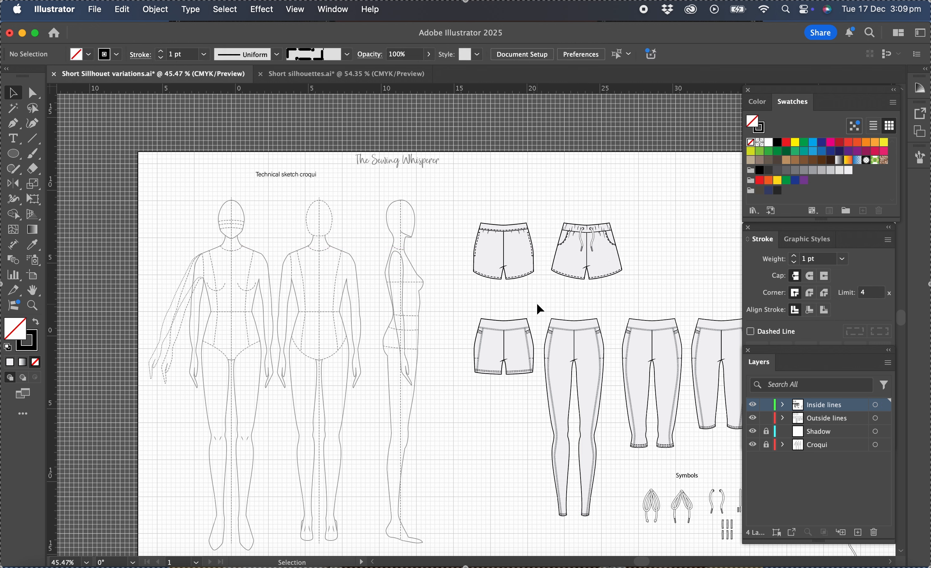